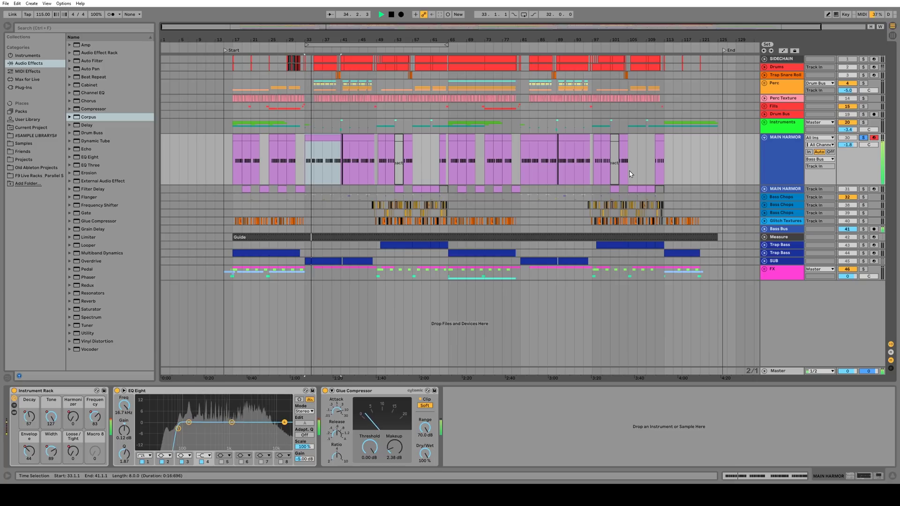
Show the automation lanes, review the MAIN HARMOR track's Instrument Rack macro automation, and hide the lanes again
key("a")
scroll(361, 248, "down", 3)
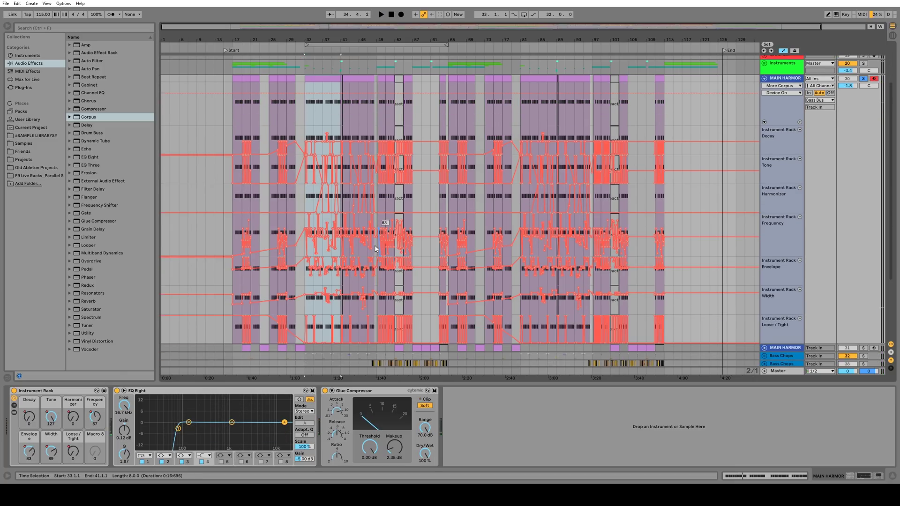
scroll(375, 249, "down", 1)
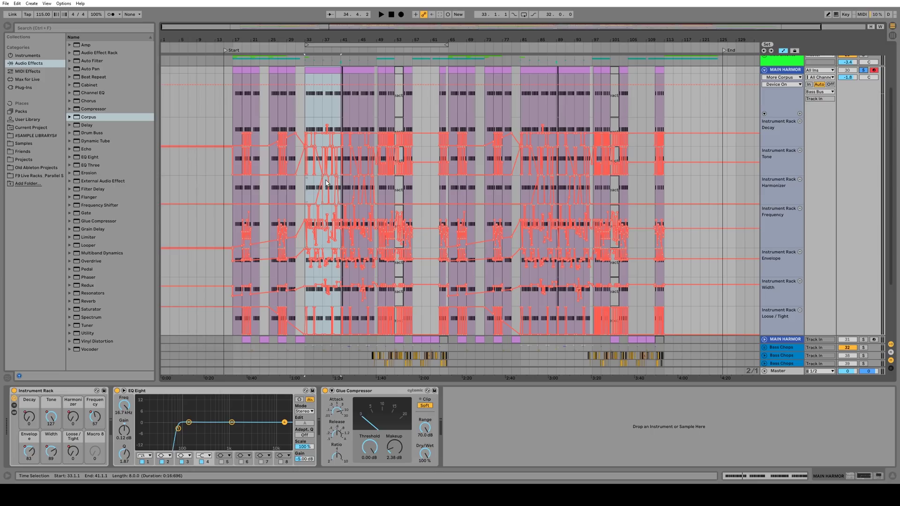
scroll(326, 185, "up", 2)
key("a")
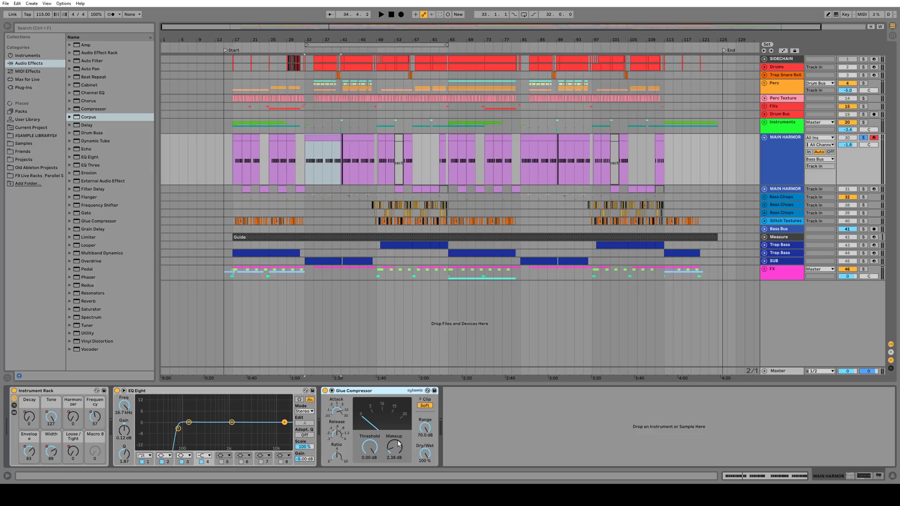
Expand the MAIN HARMOR Instrument Rack to show the devices inside it
left_click(181, 391)
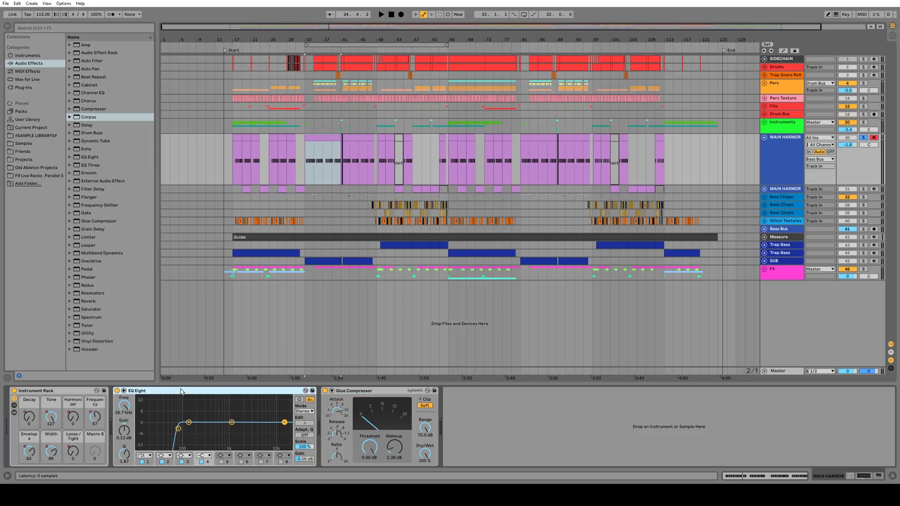
left_click(765, 262)
left_click(313, 290)
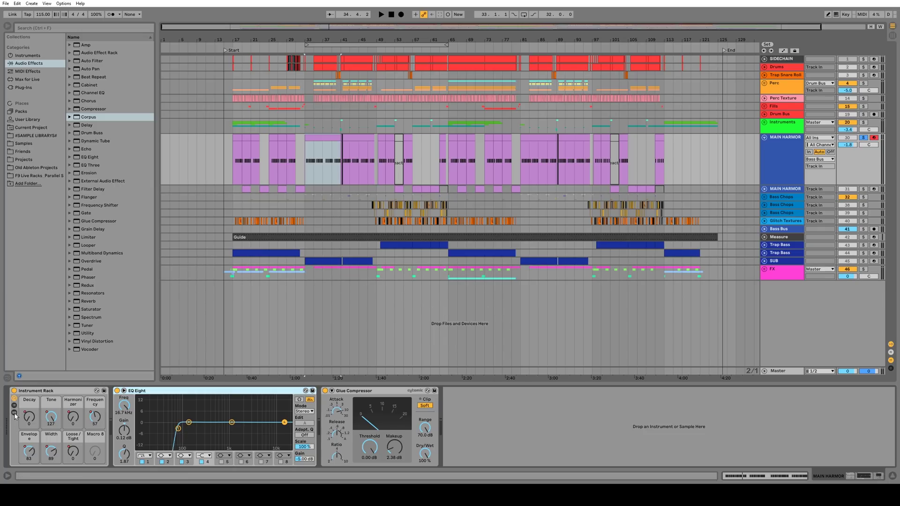
left_click(14, 412)
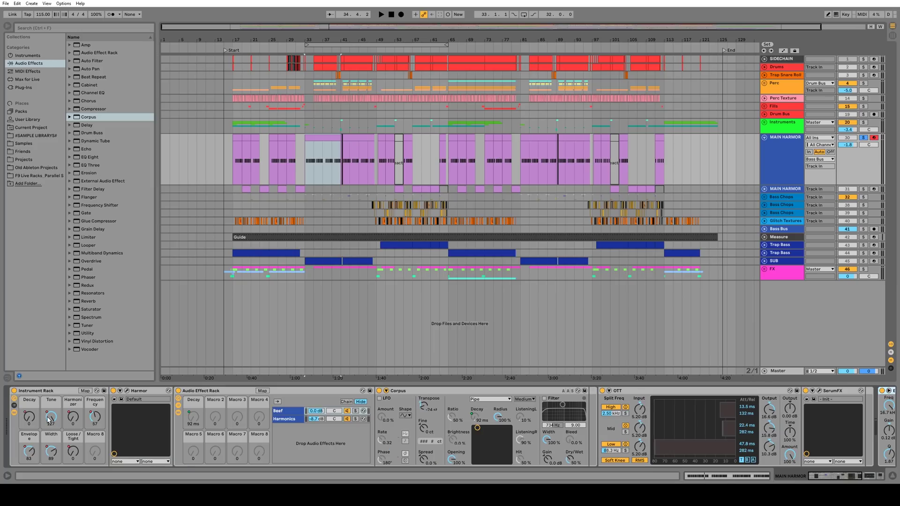
Open the Harmor plug-in window, view its IMG page, and return to the ENV page
left_click(120, 394)
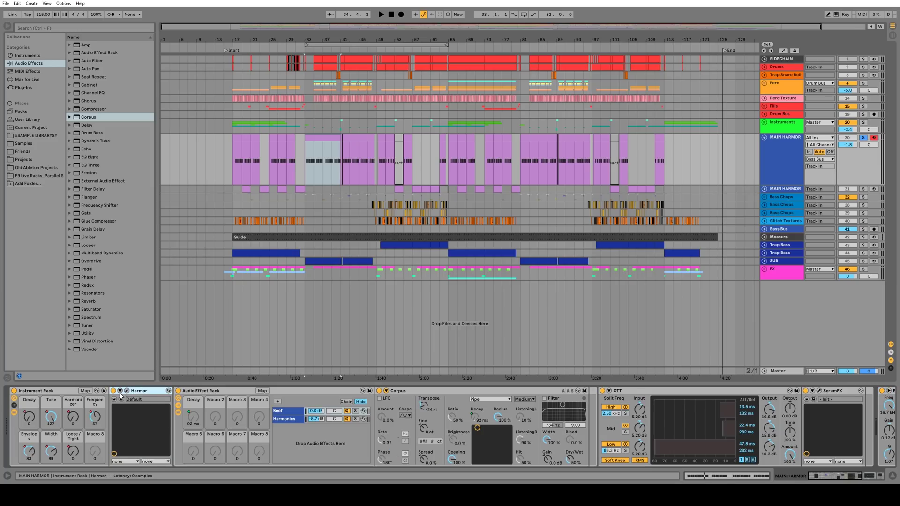
left_click(127, 393)
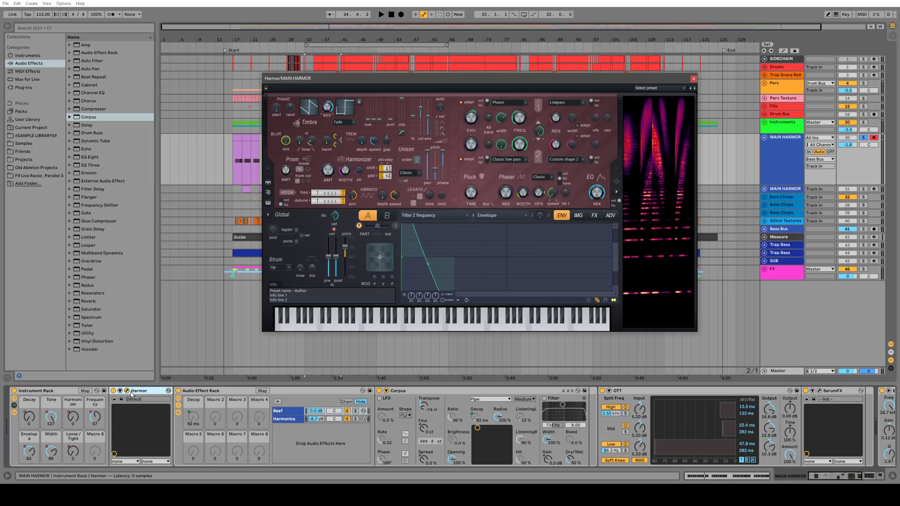
left_click(578, 216)
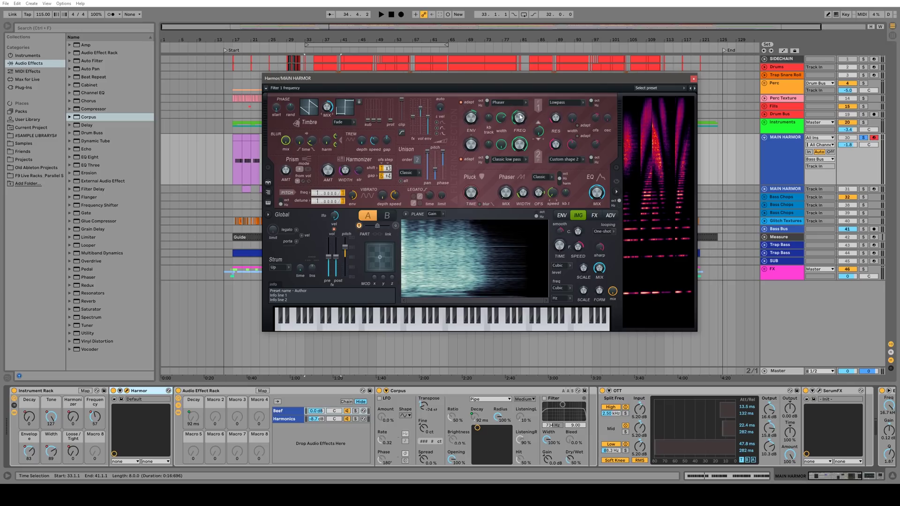
left_click(562, 216)
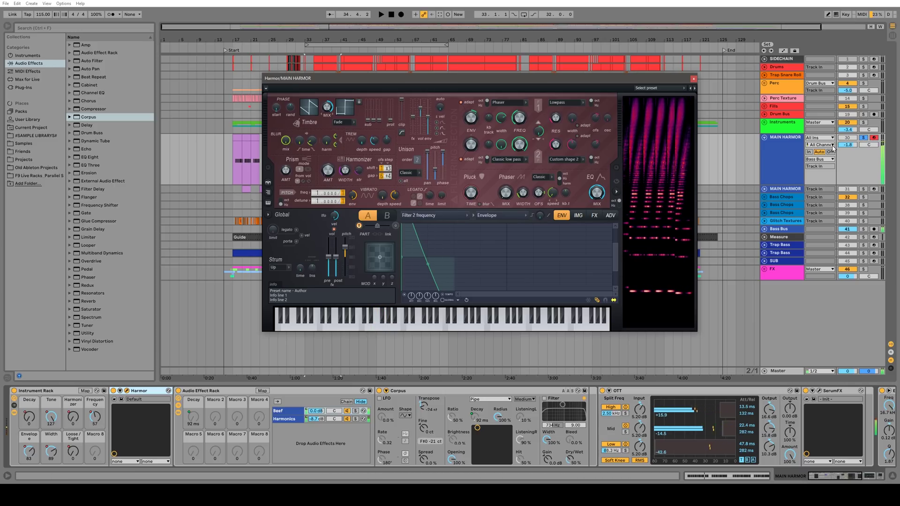
Inspect the Beef and Harmonics chains in the Audio Effect Rack and select the Beef chain's Corpus
left_click(211, 392)
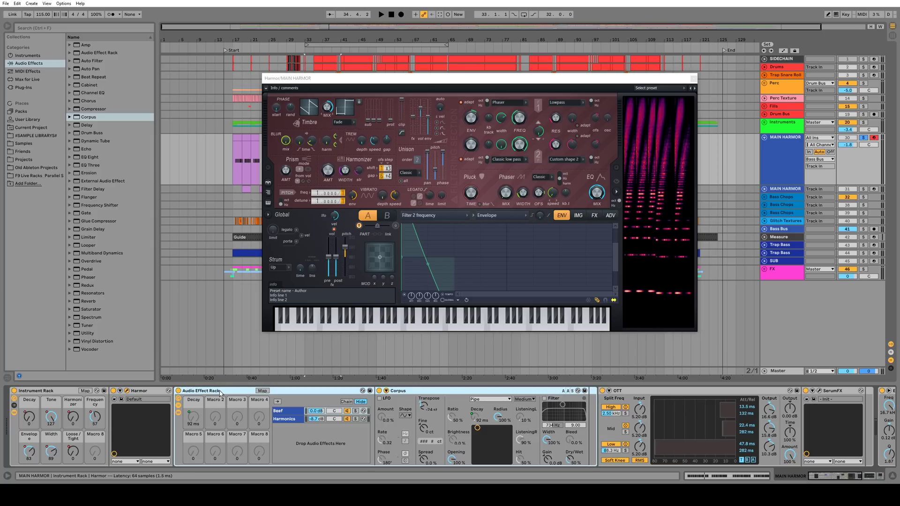
left_click(290, 414)
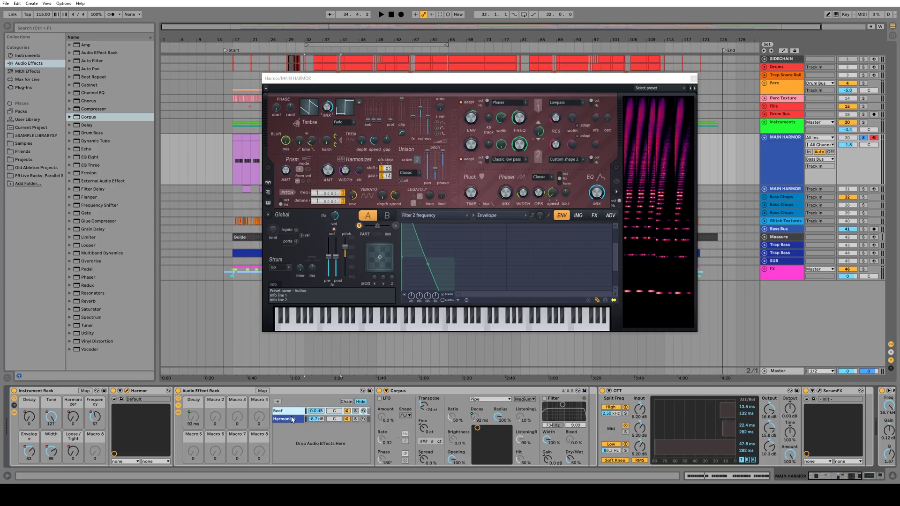
left_click(293, 423)
left_click(291, 415)
left_click(421, 398)
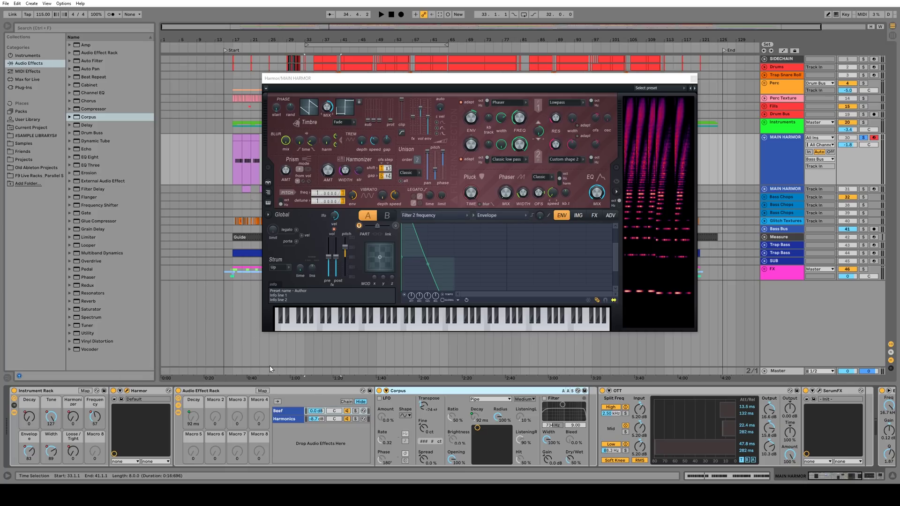
Solo the Beef chain and compare its sound with Corpus bypassed and re-enabled, checking the Dry/Wet control
left_click(355, 412)
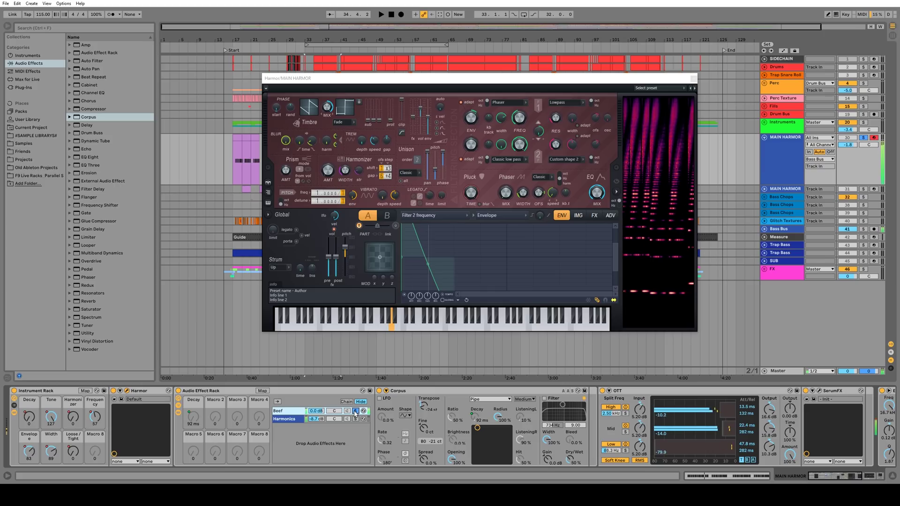
left_click(379, 391)
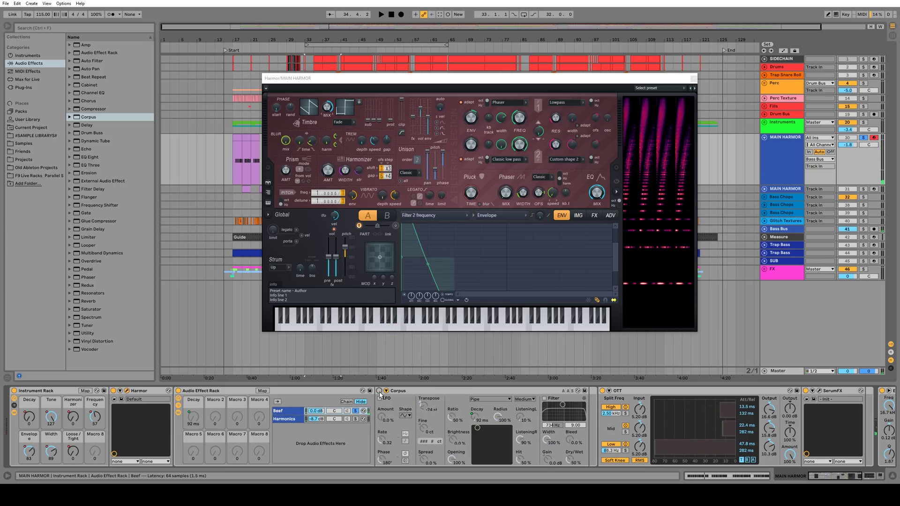
left_click(379, 391)
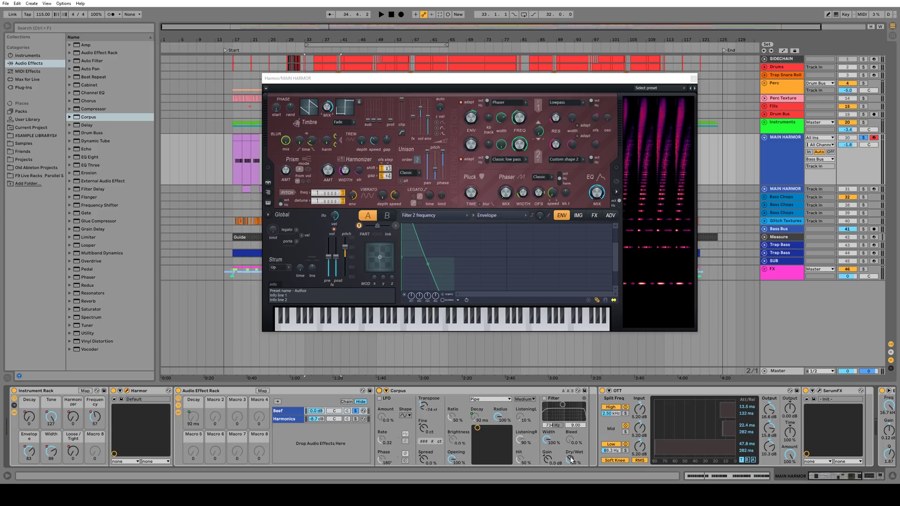
left_click_drag(571, 460, 571, 478)
Open the SerumFX window after the OTT to view its reverb, and close it
left_click_drag(829, 478, 841, 478)
left_click(658, 391)
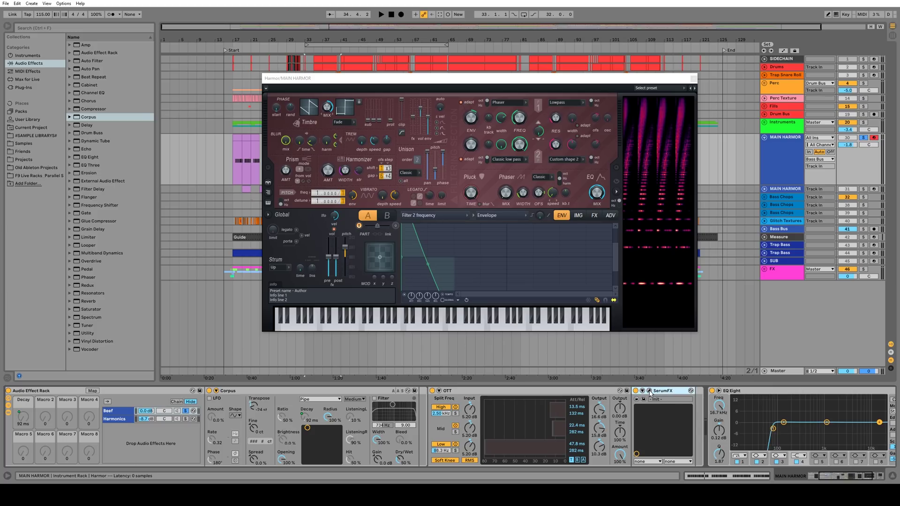
left_click(649, 391)
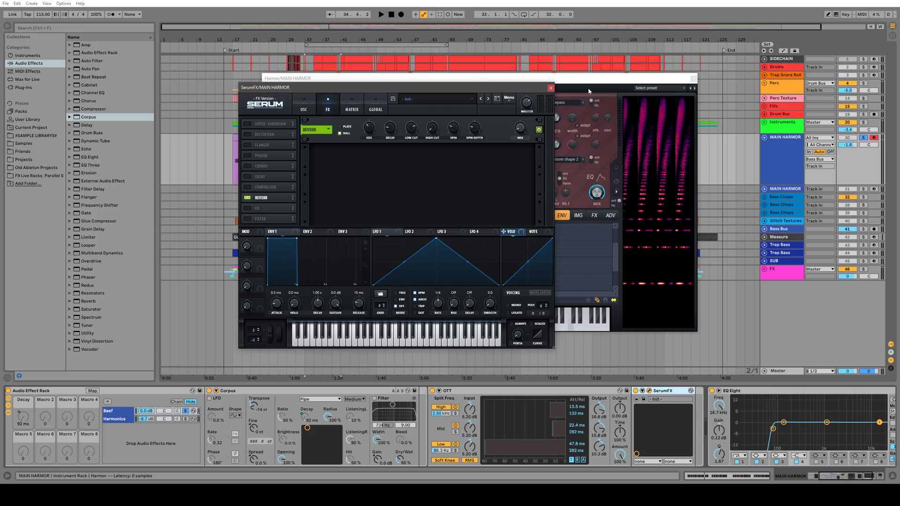
left_click(550, 88)
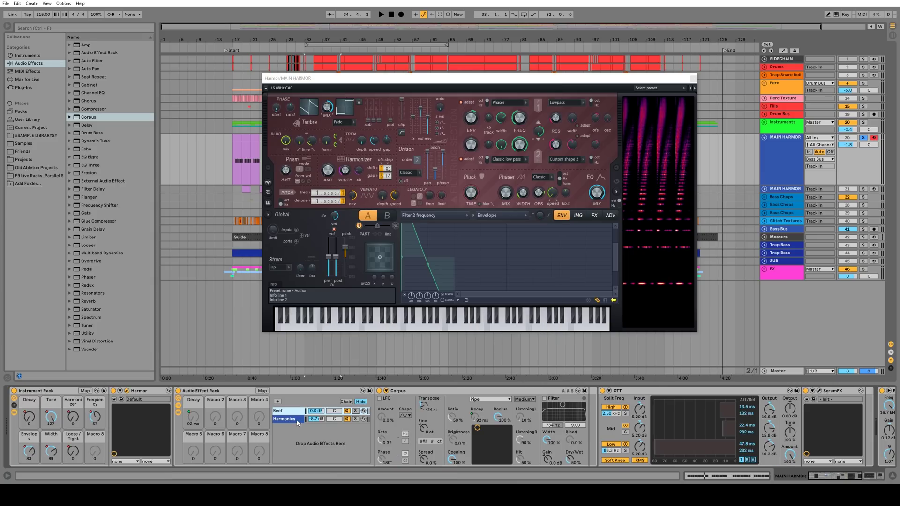
Solo the Harmonics chain to listen to it and select its Vocoder for inspection
left_click(355, 419)
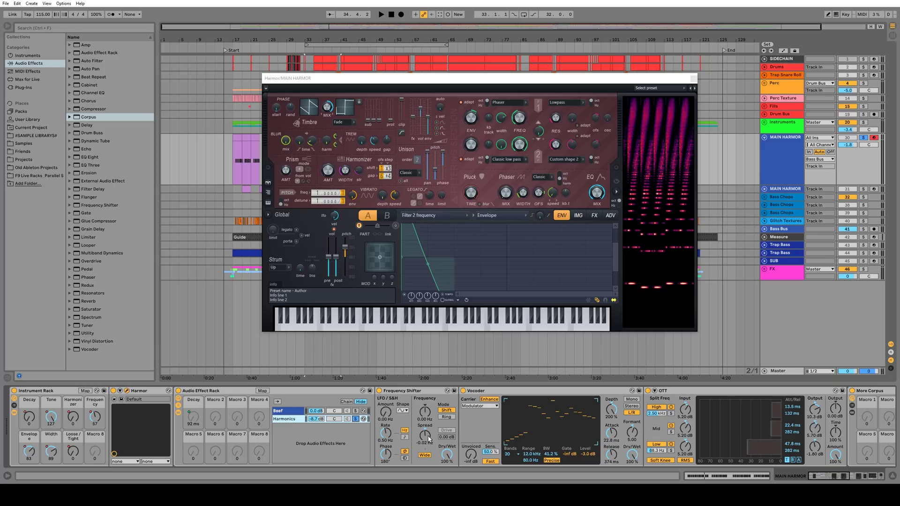
left_click(500, 395)
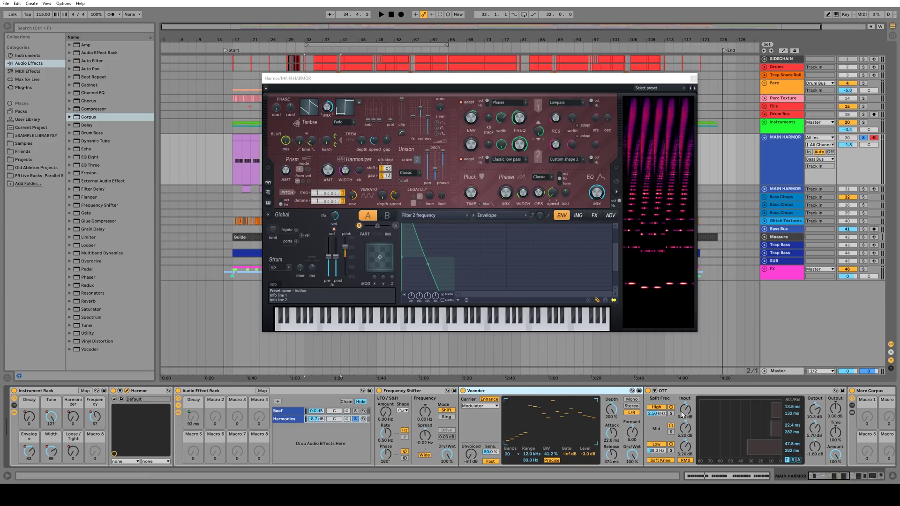
Show the chains of the More Corpus rack and solo Corpus -5 and Corpus -12 in turn
left_click(830, 475)
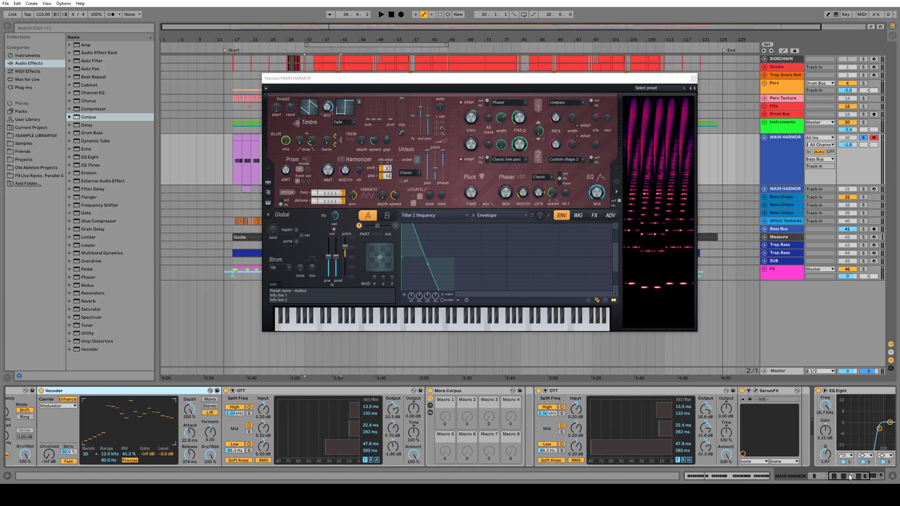
left_click(404, 409)
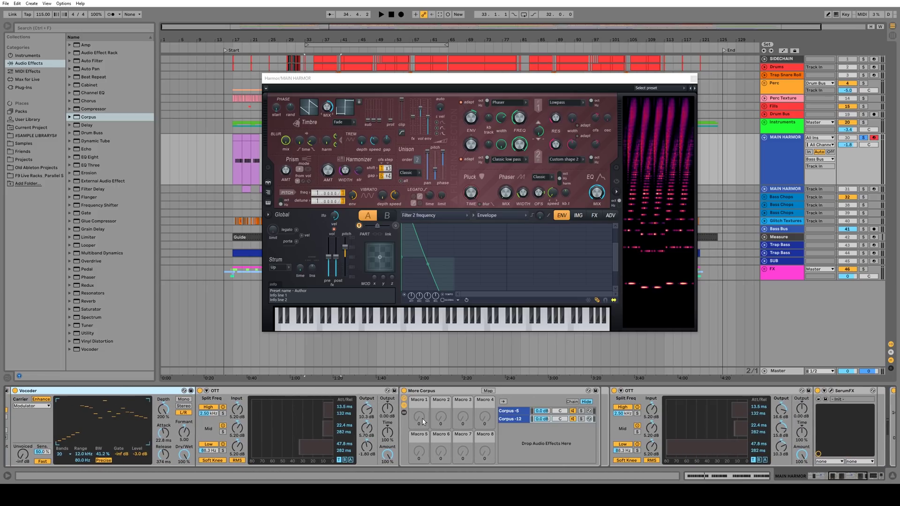
left_click(506, 414)
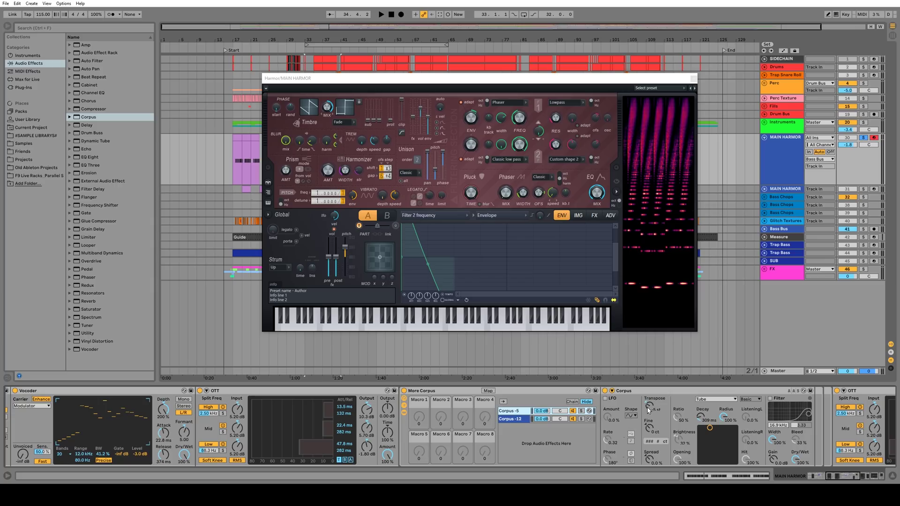
left_click(581, 411)
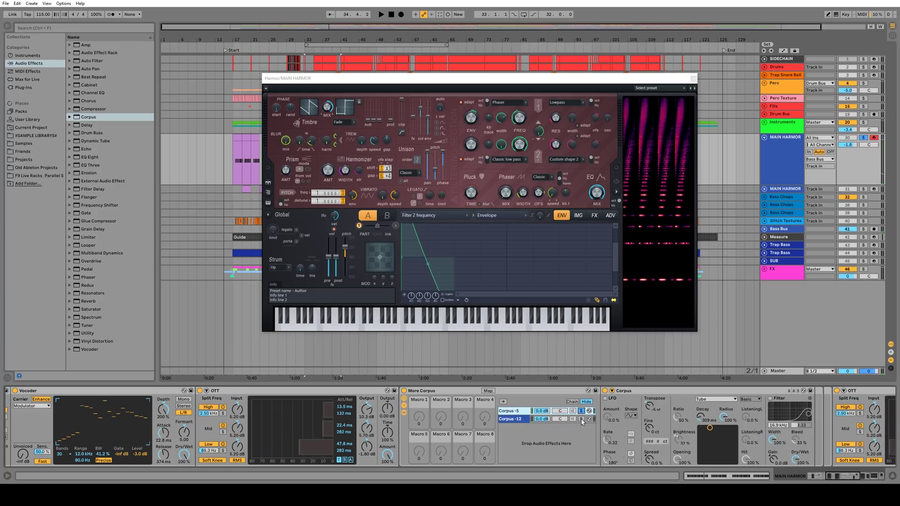
left_click(581, 419)
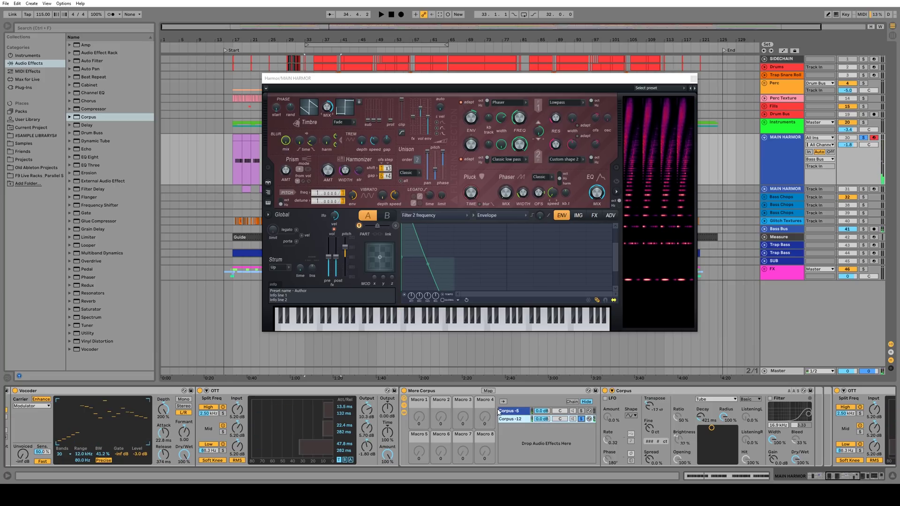
Select the Beef chain, and compare the sound with the whole Audio Effect Rack bypassed and re-enabled
left_click_drag(826, 475, 799, 470)
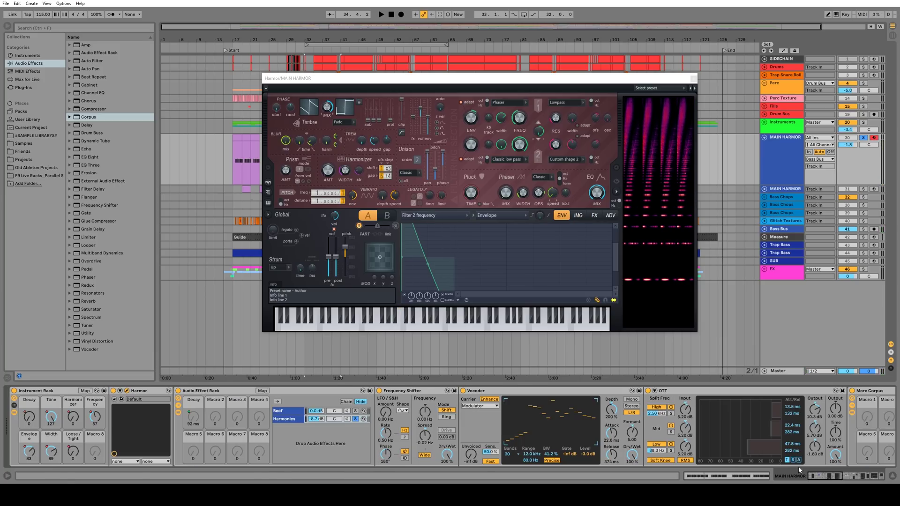
left_click(290, 412)
left_click(179, 392)
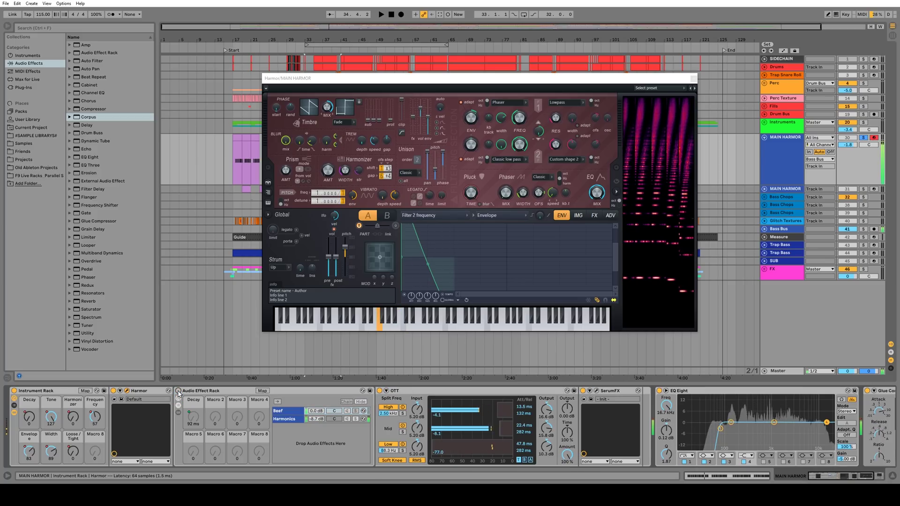
left_click(178, 392)
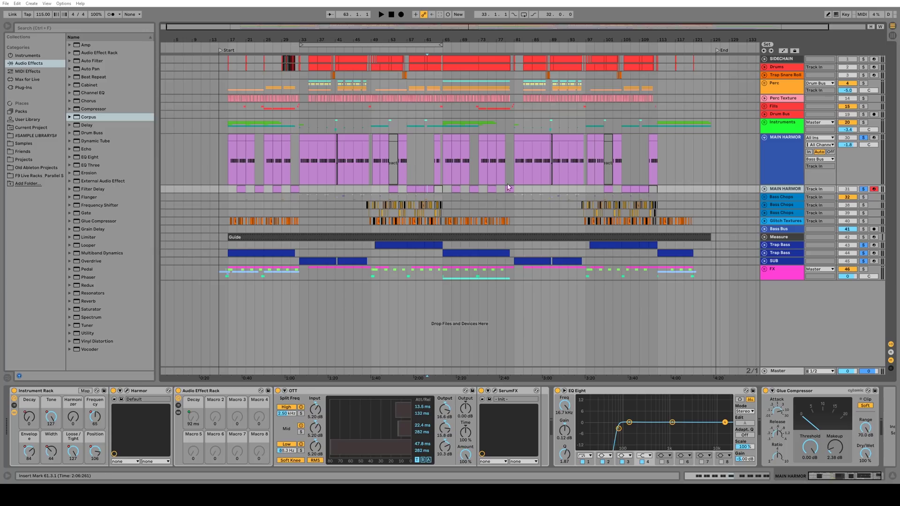
Unfold the second MAIN HARMOR track and inspect both chains of its Audio Effect Rack
left_click(764, 189)
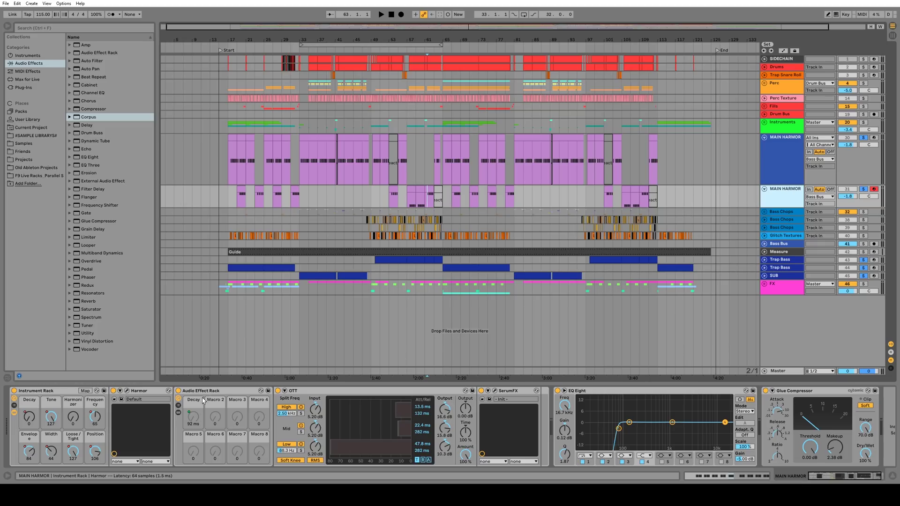
left_click(178, 409)
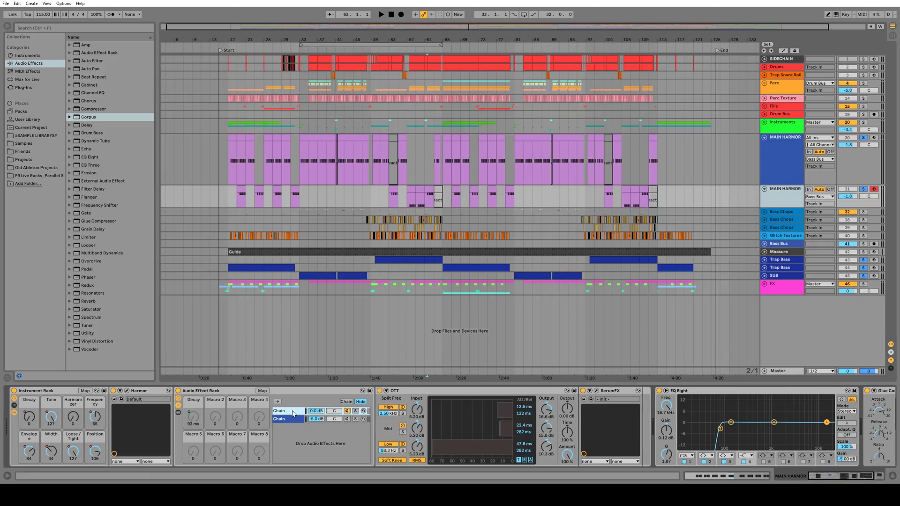
left_click(292, 413)
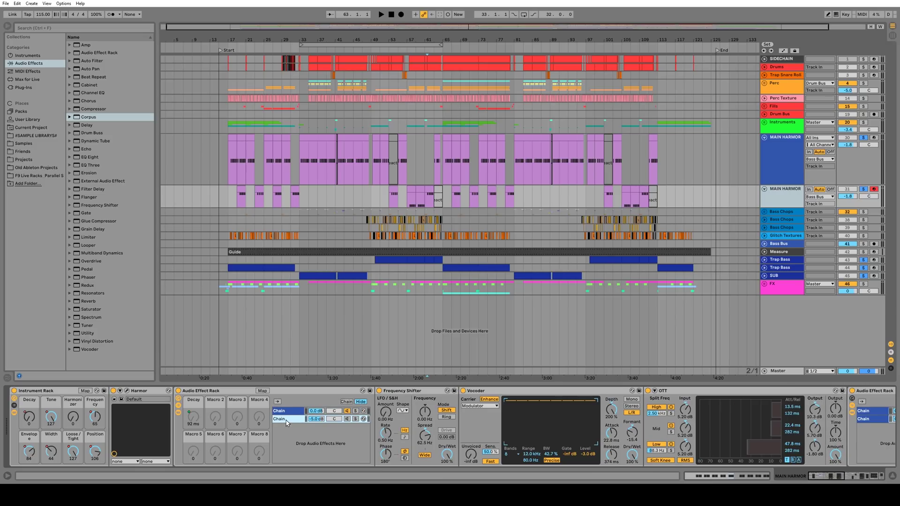
left_click(178, 413)
View the second MAIN HARMOR track's Harmor image page and its Instrument Rack automation lanes, including Position
left_click(126, 390)
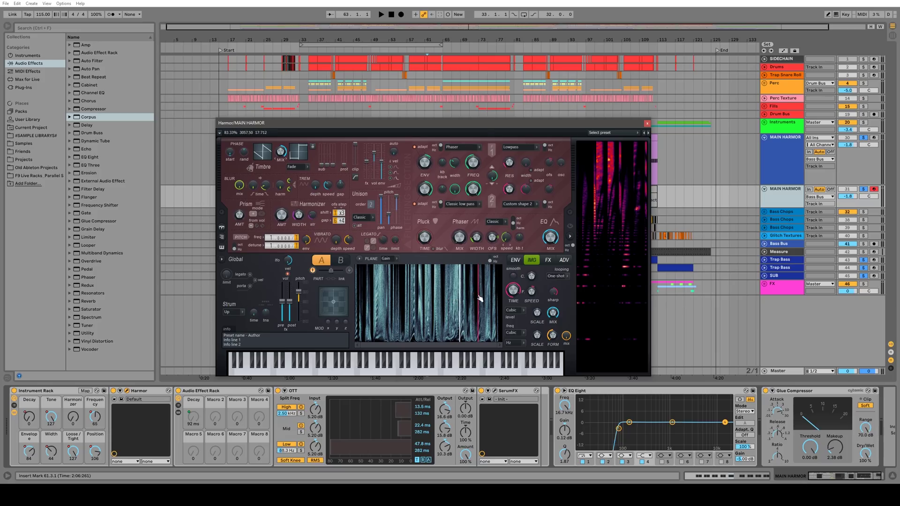
left_click(45, 136)
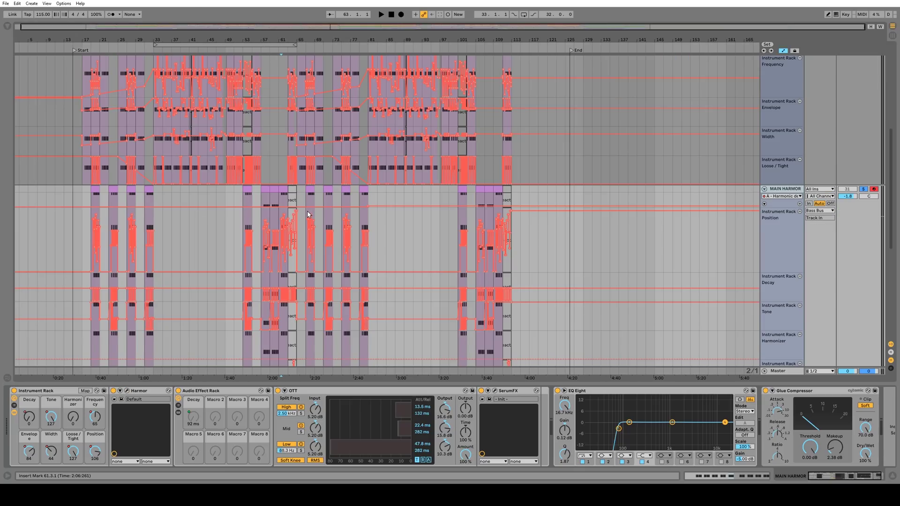
scroll(308, 210, "down", 2)
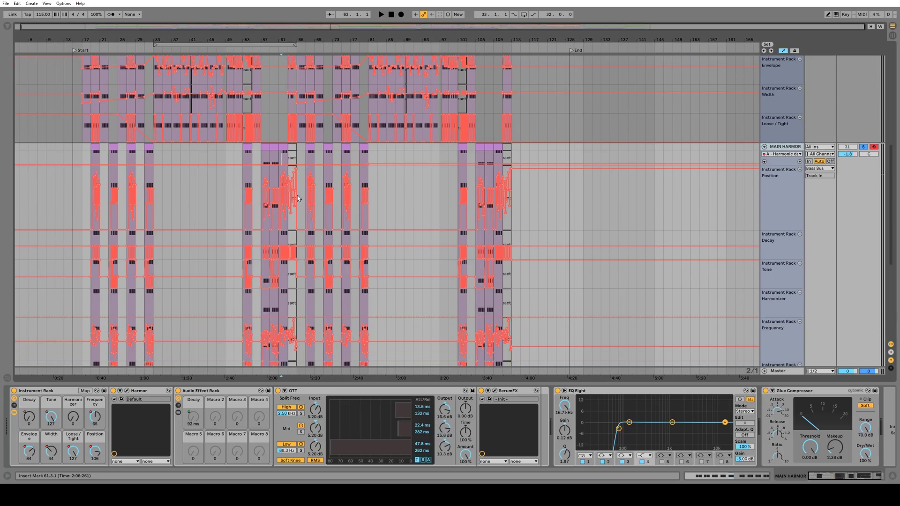
Examine the second MAIN HARMOR track's automation lanes around bars 53 to 65, and revisit Harmor's image waveform and time offset
left_click_drag(266, 42, 322, 155)
scroll(485, 160, "up", 1)
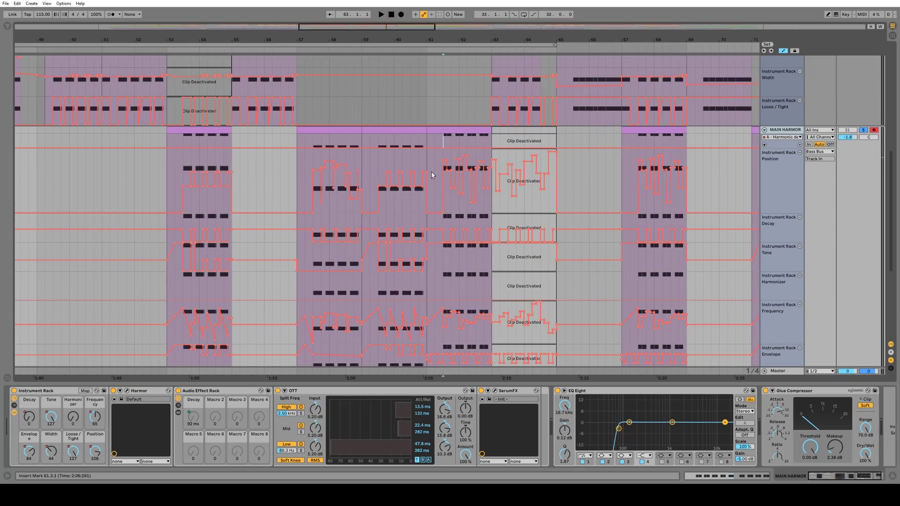
scroll(431, 173, "down", 2)
scroll(429, 175, "down", 1)
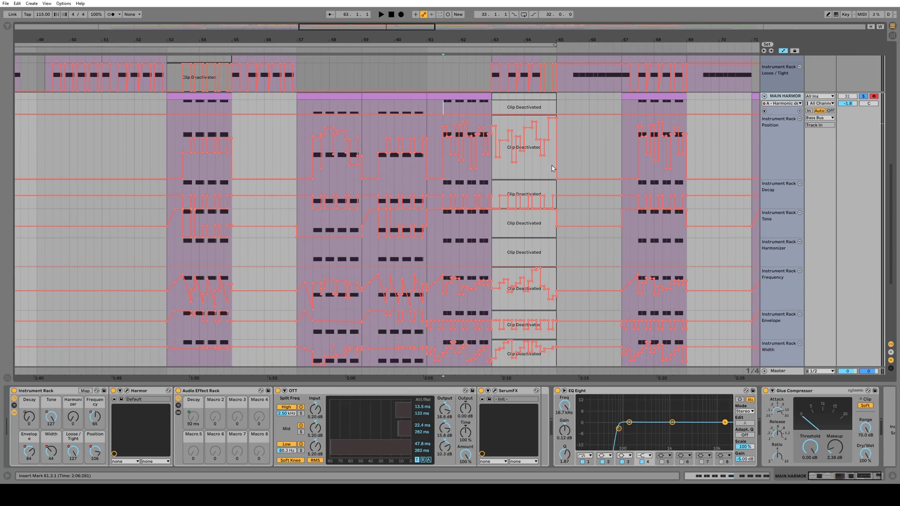
left_click(127, 391)
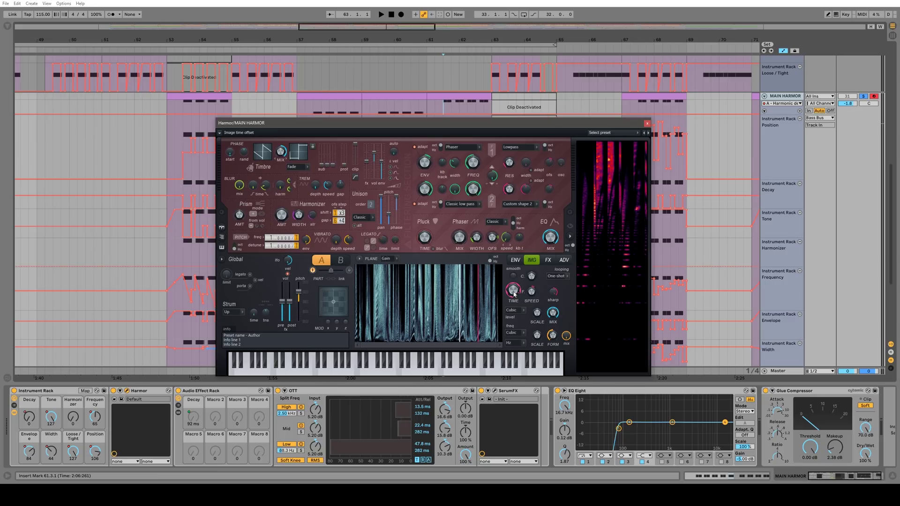
left_click_drag(320, 122, 379, 219)
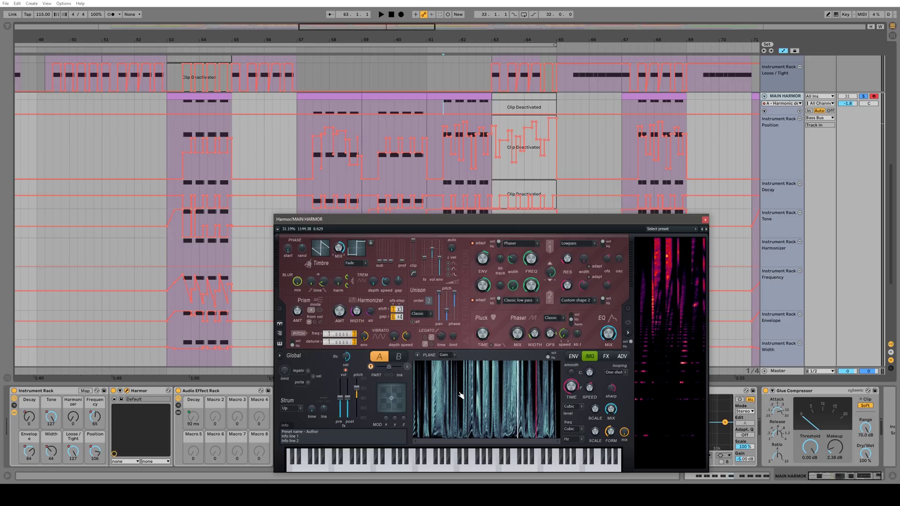
left_click(705, 219)
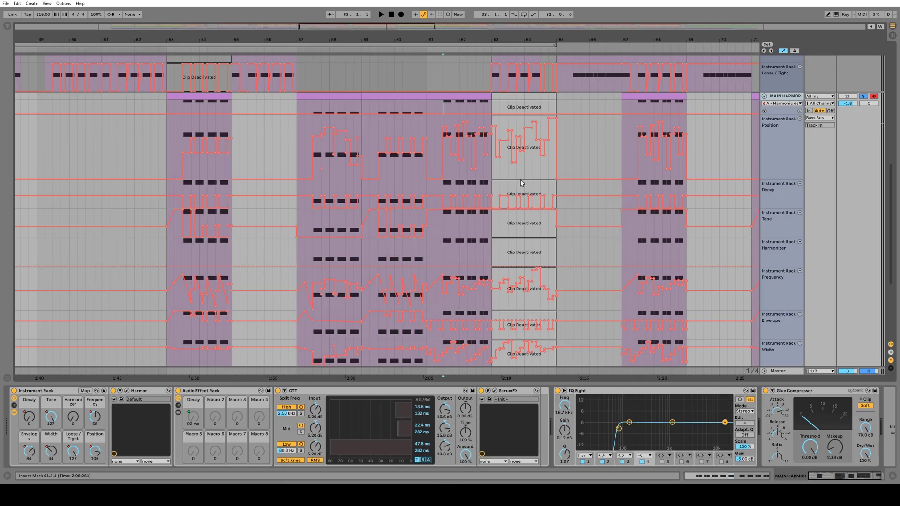
Select the second MAIN HARMOR track's clip at bar 57 and play the section through to bar 63
left_click(342, 96)
key("space")
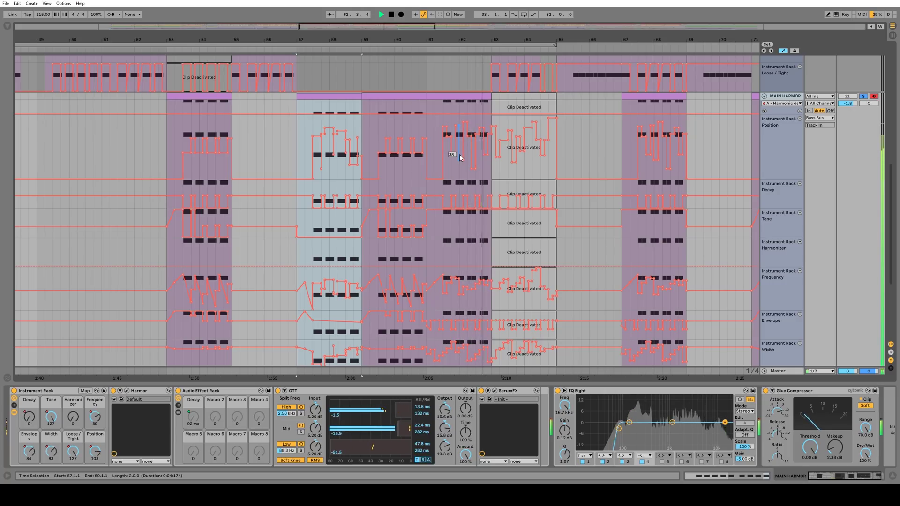
key("space")
Review the first MAIN HARMOR track's automation lanes, and hide automation throughout the arrangement
scroll(459, 157, "up", 3)
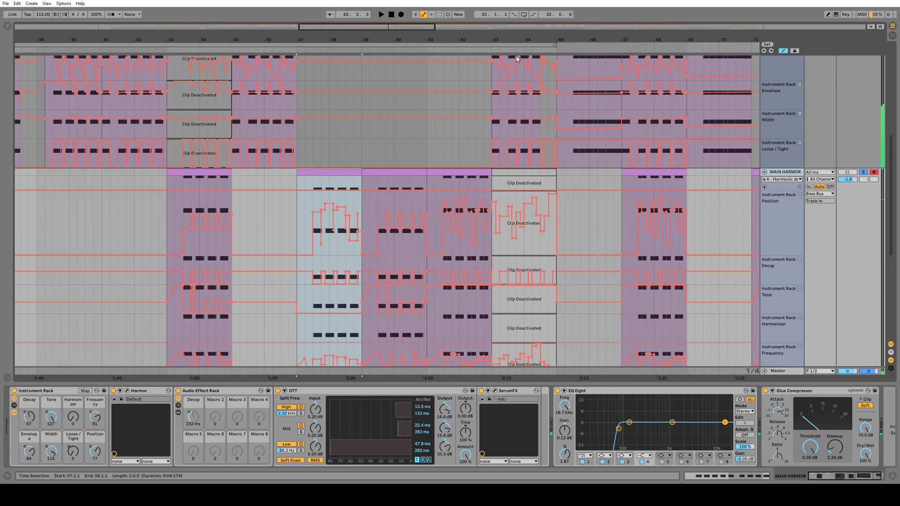
scroll(453, 188, "up", 1)
scroll(469, 112, "up", 2)
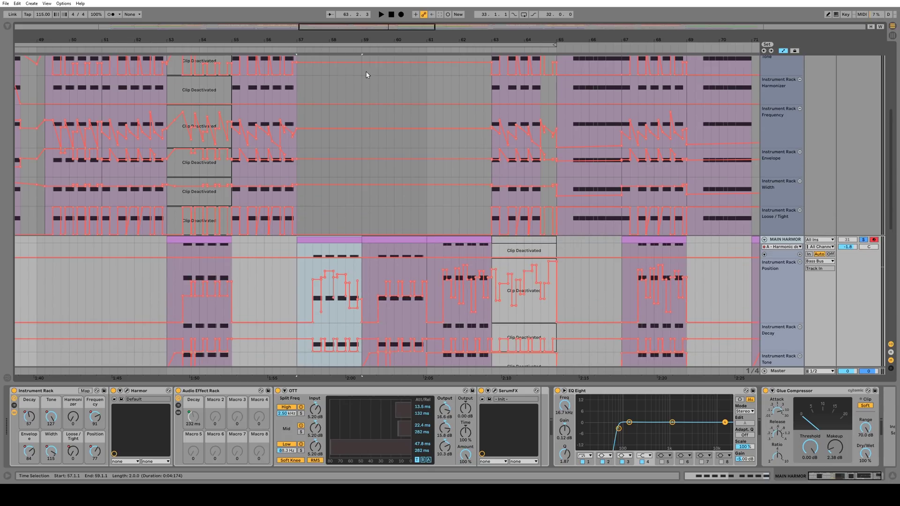
scroll(361, 126, "up", 4)
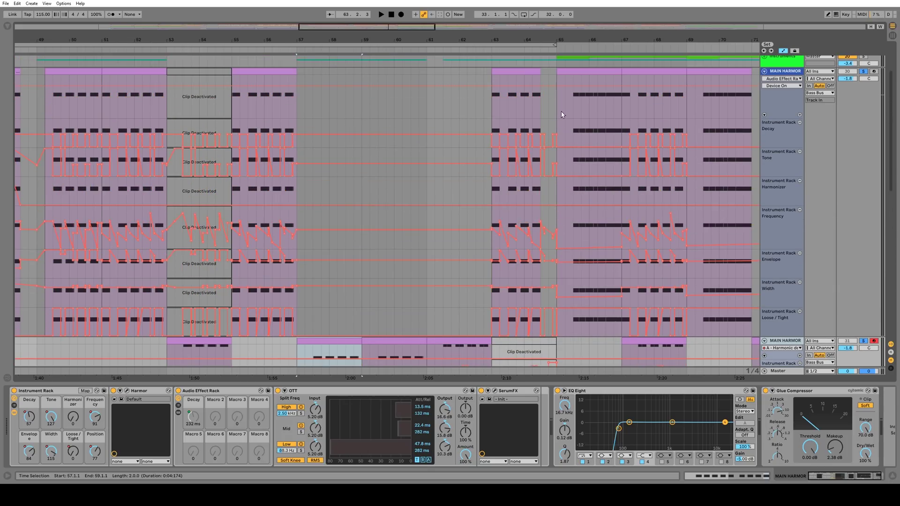
key("a")
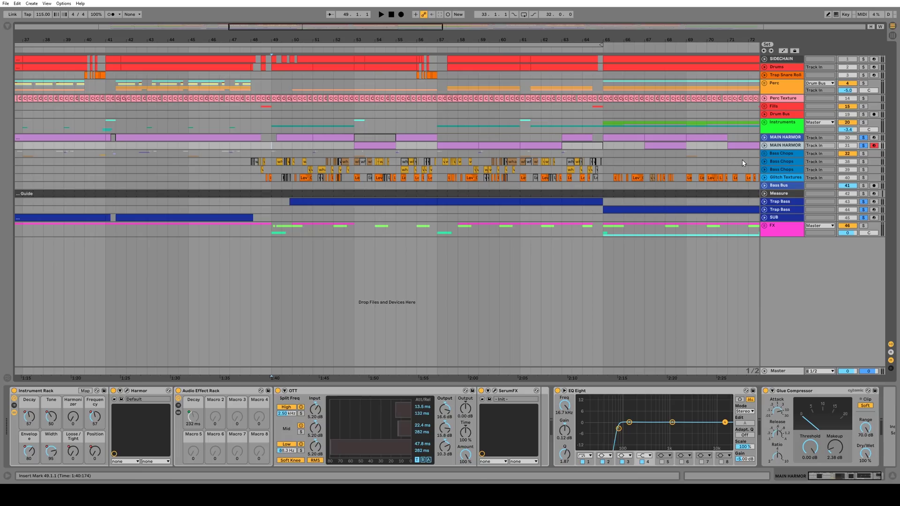
Unfold both MAIN HARMOR tracks, the Bass Chops group, the two Bass Chops tracks below it and Glitch Textures
left_click(764, 138)
left_click(765, 189)
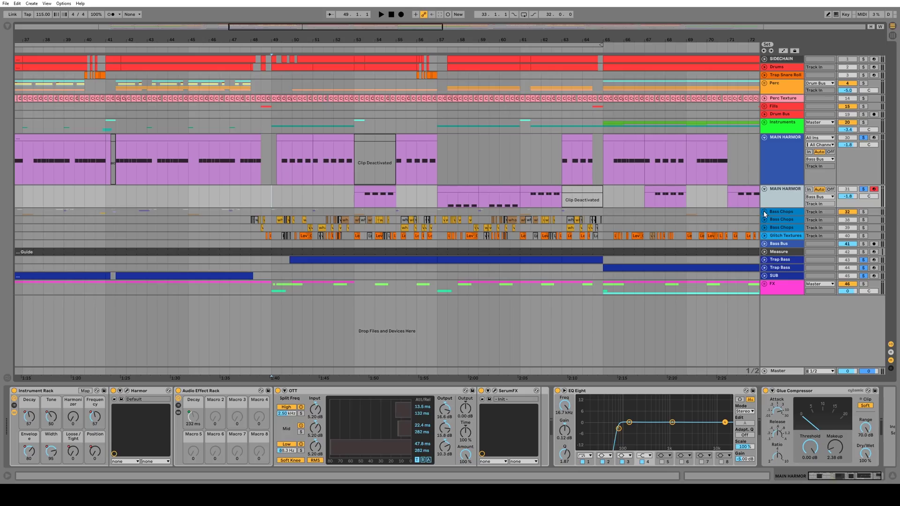
left_click(765, 213)
scroll(769, 218, "down", 2)
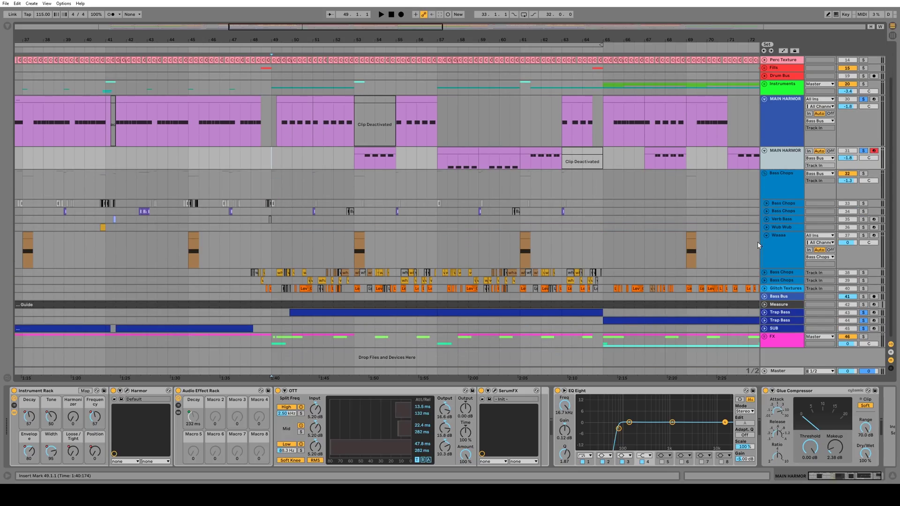
left_click(765, 273)
scroll(765, 281, "down", 1)
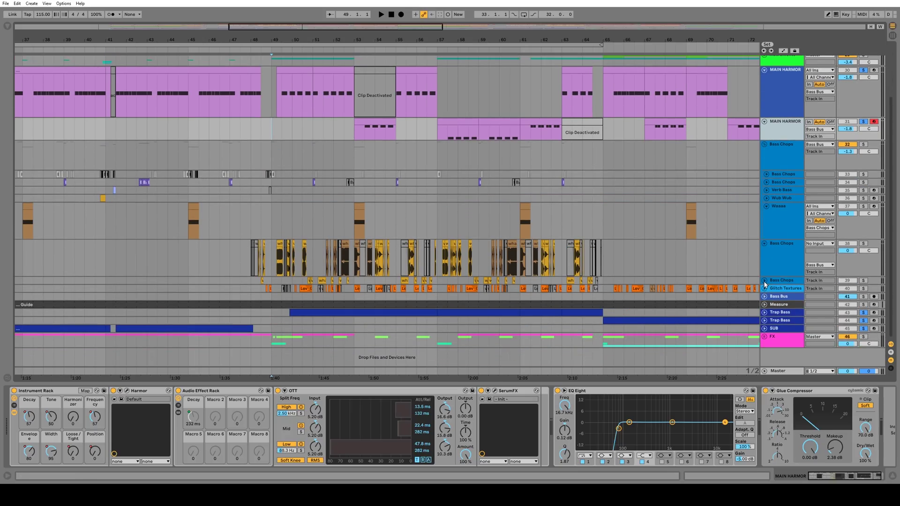
left_click(764, 281)
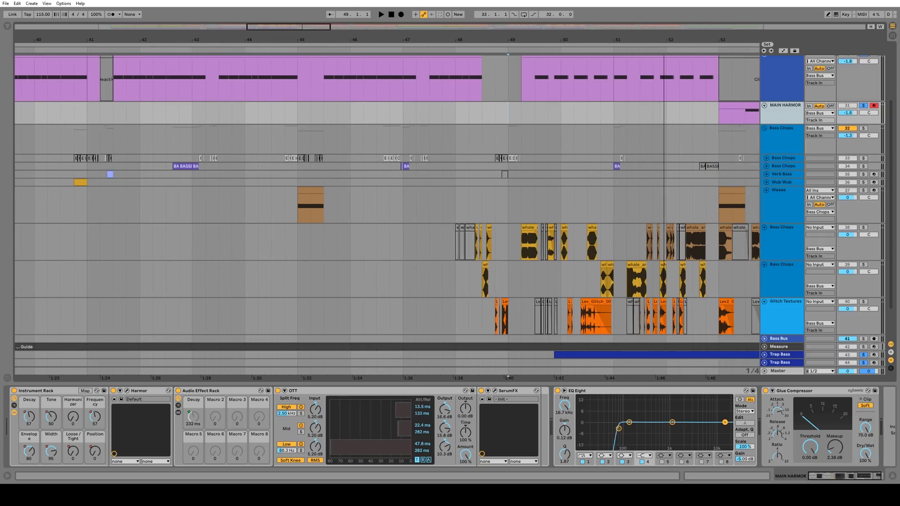
Highlight the lower Bass Chops and Glitch Textures clips in bars 49 to 57, and those in bars 57 to 65
scroll(582, 301, "right", 1)
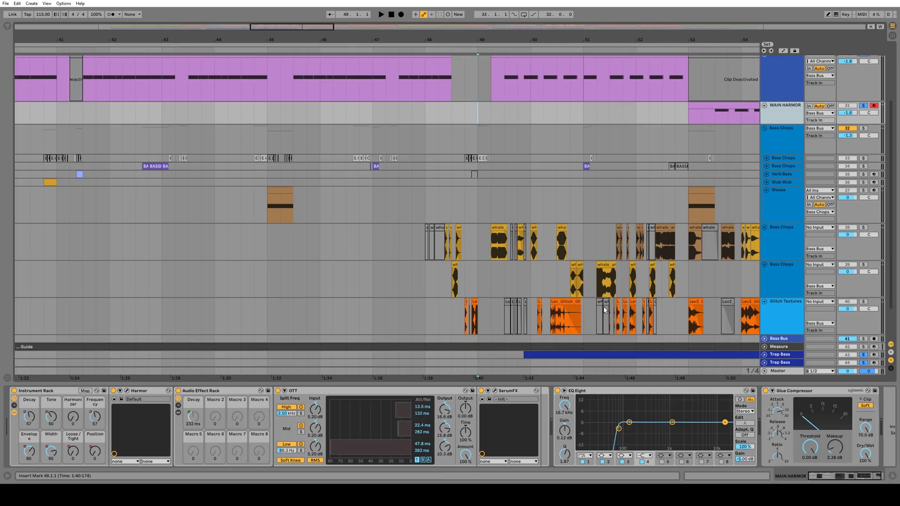
left_click_drag(525, 42, 281, 29)
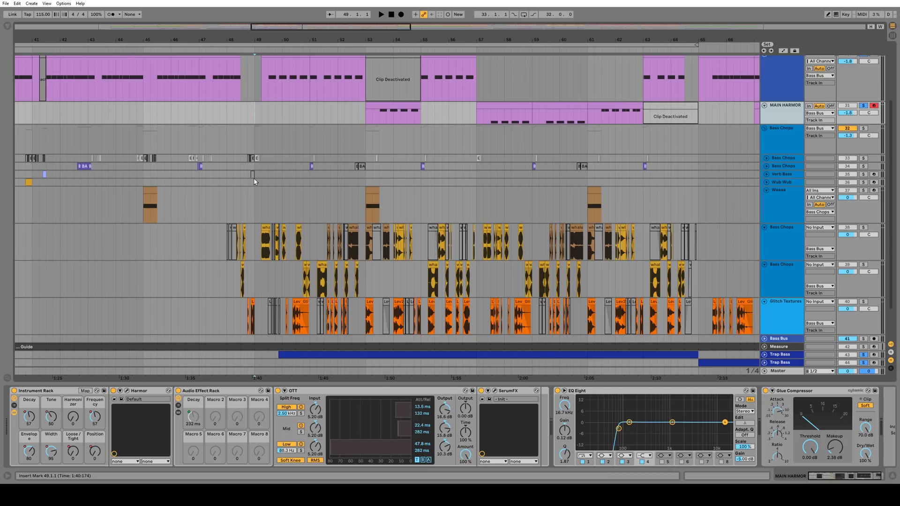
left_click_drag(254, 227, 476, 315)
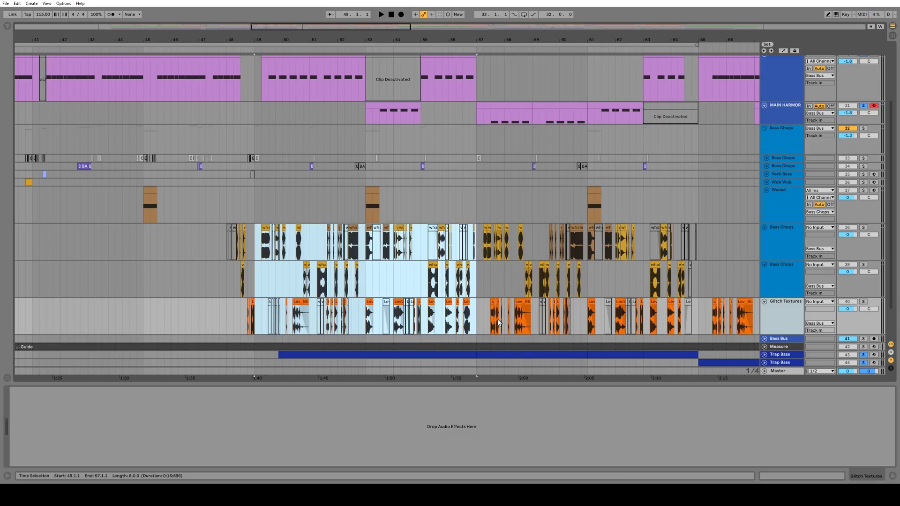
left_click_drag(479, 320, 698, 241)
Unfold the first Bass Chops track inside the group, and browse the Darkfunk folder in Slynk Recorded Serum Presets
left_click_drag(285, 37, 580, 33)
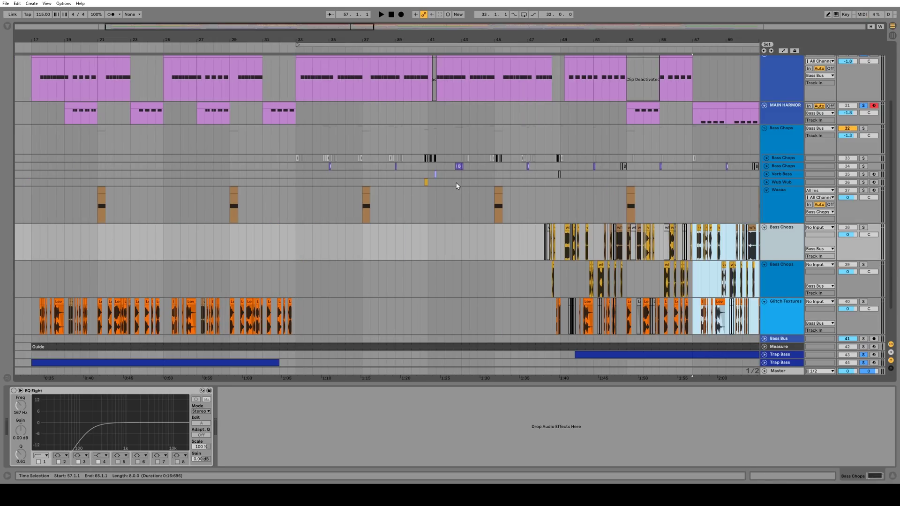
left_click(767, 159)
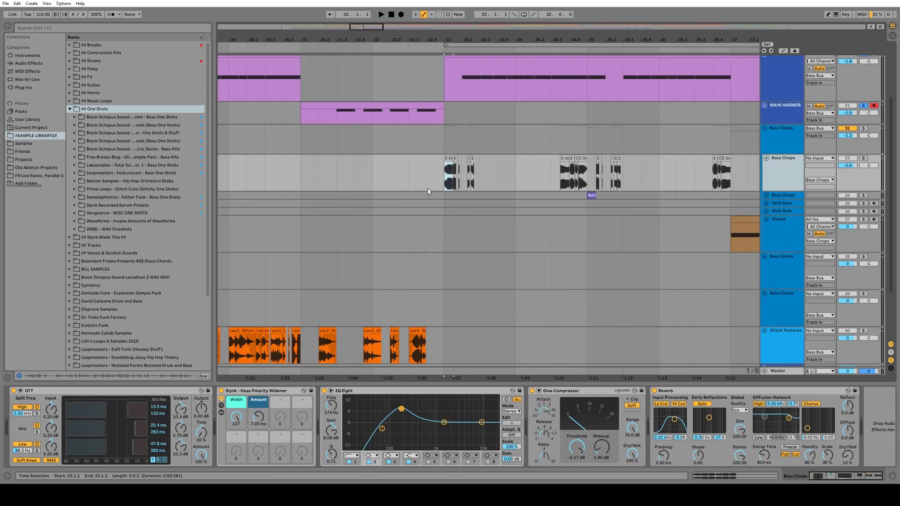
left_click(75, 205)
left_click(80, 222)
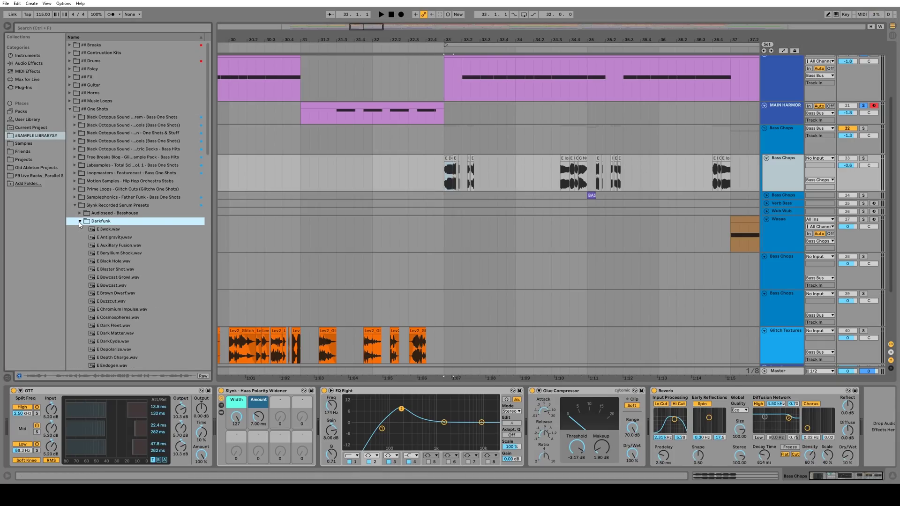
scroll(132, 231, "down", 3)
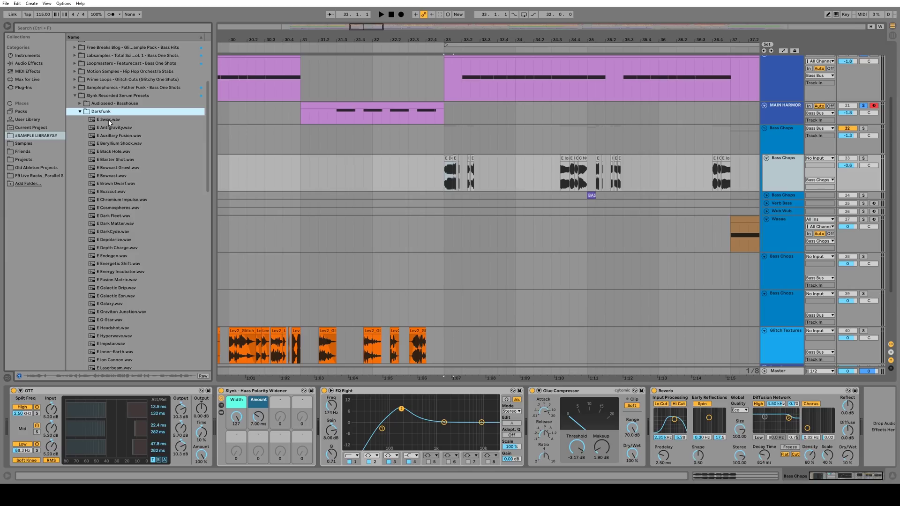
scroll(111, 127, "down", 1)
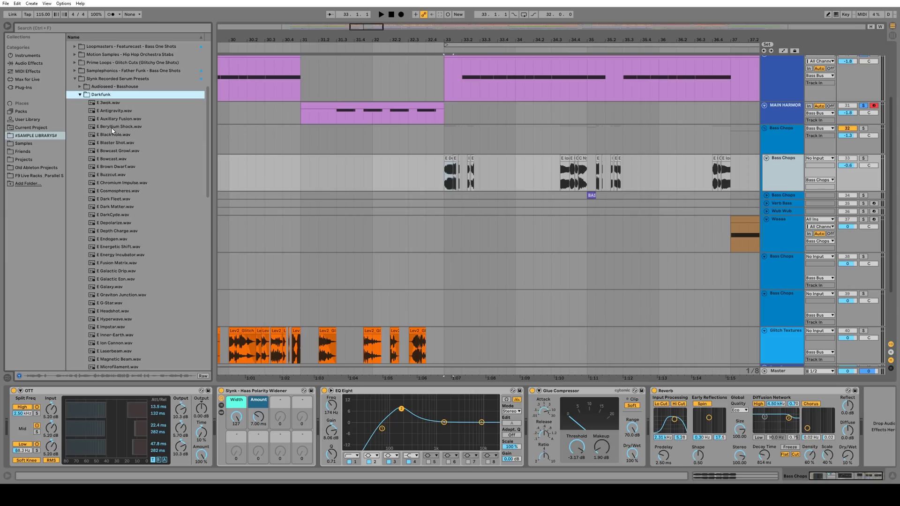
Audition the Darkfunk samples one by one, from the first file down to E Buzzcut.wav
left_click(106, 104)
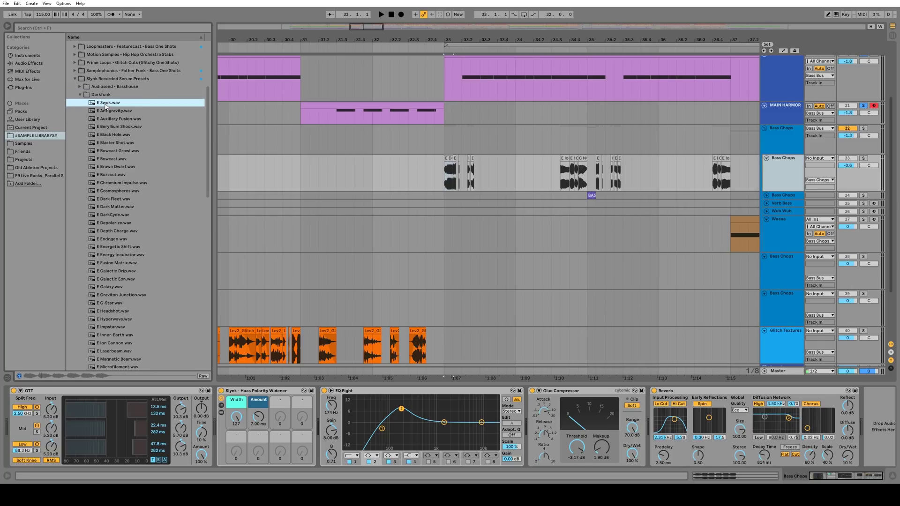
key("Down")
key("Down")
key("Down")
key("Down")
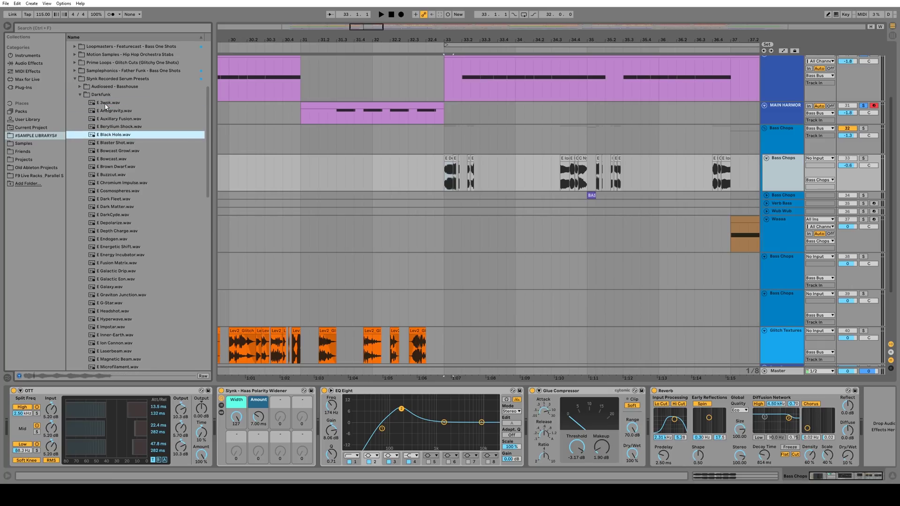
key("Down")
key("Down")
key("Down")
key("Down")
key("Down")
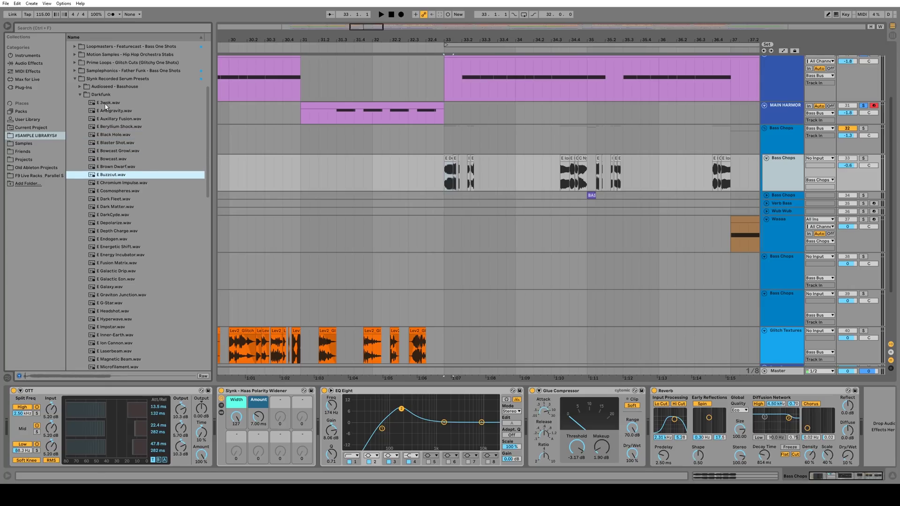
Check the transposition of the E Depolarize clip at bar 33, view the MAIN HARMOR clip's notes, and hide the clip Envelopes box
left_click_drag(477, 38, 371, 40)
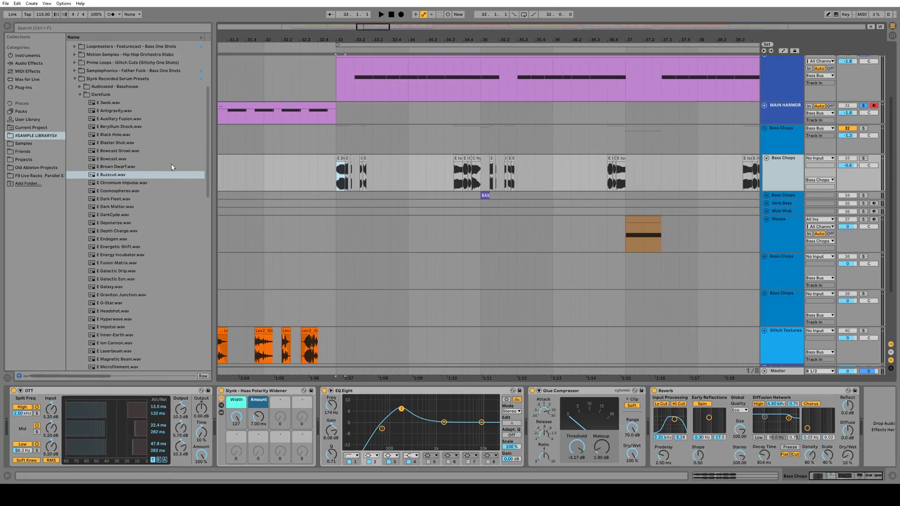
double_click(339, 159)
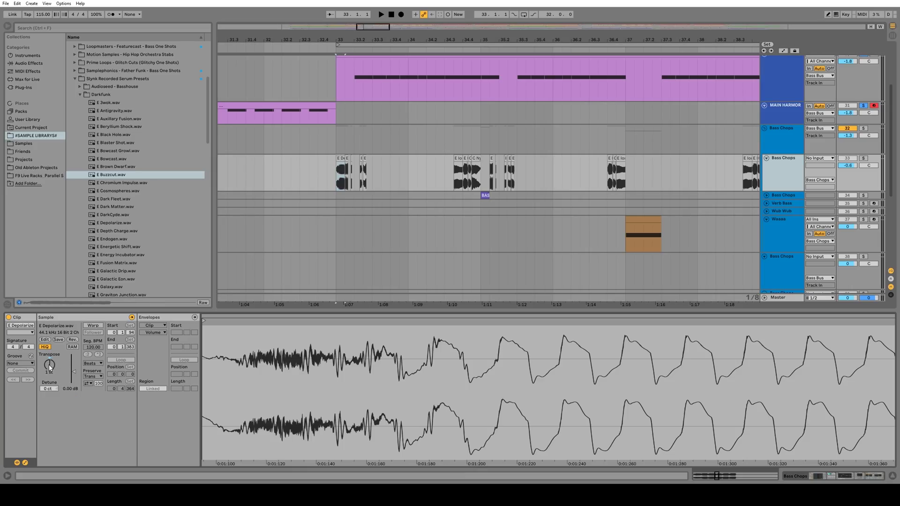
scroll(386, 235, "up", 3)
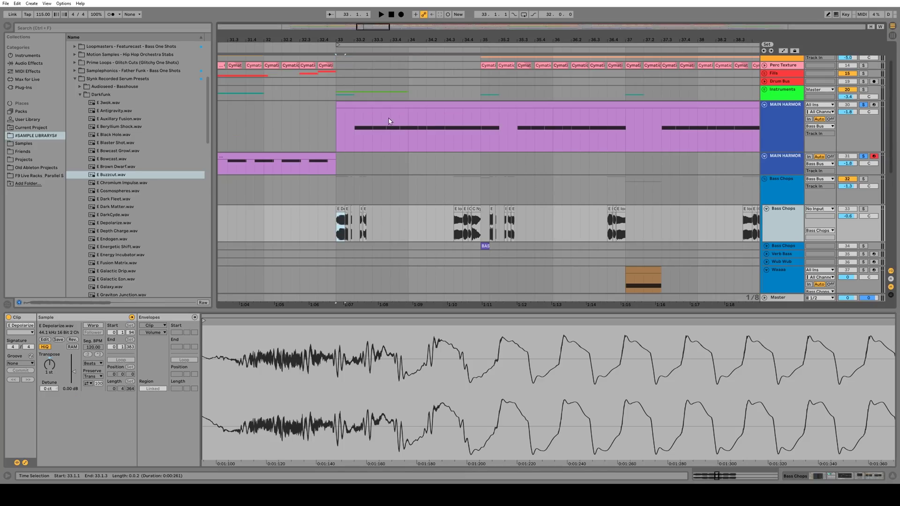
left_click(392, 120)
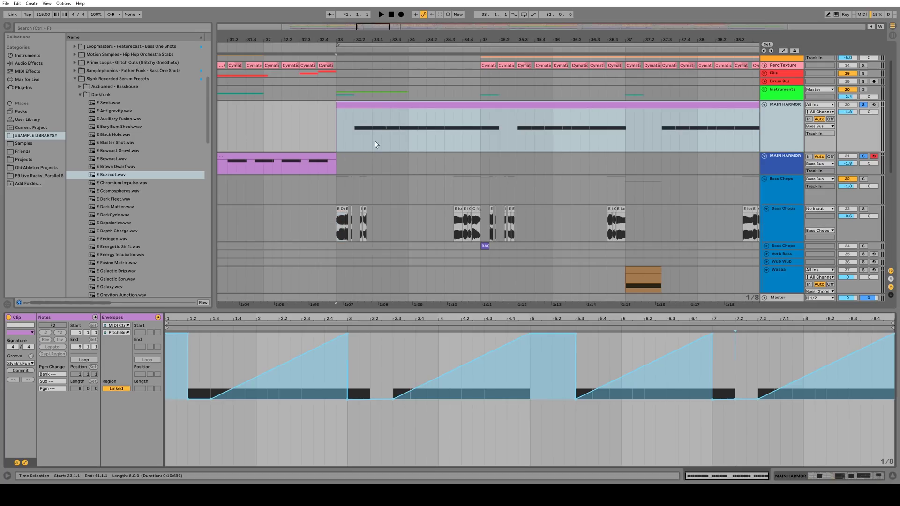
left_click(22, 461)
scroll(296, 282, "down", 3)
Solo the first nested Bass Chops track and play its chops starting at bars 33, 34.3, 36.4 and 38.3
left_click(347, 184)
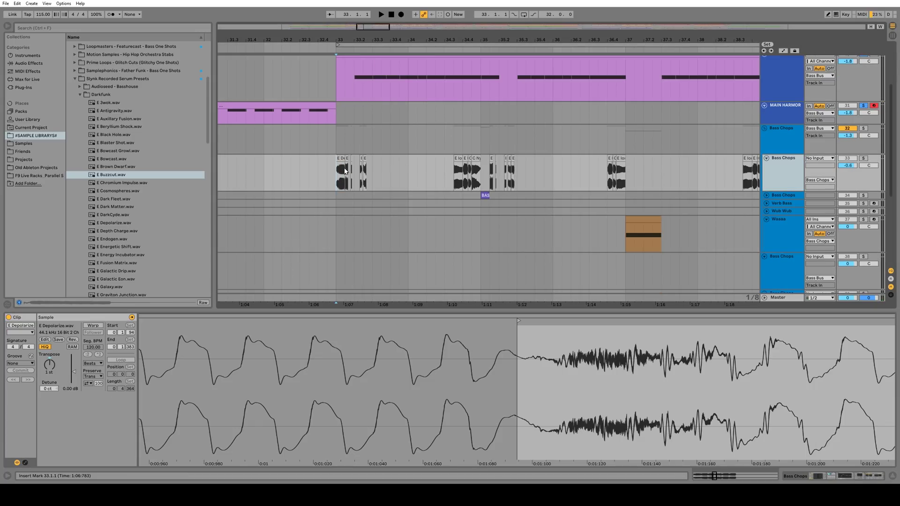
left_click(866, 161)
key("space")
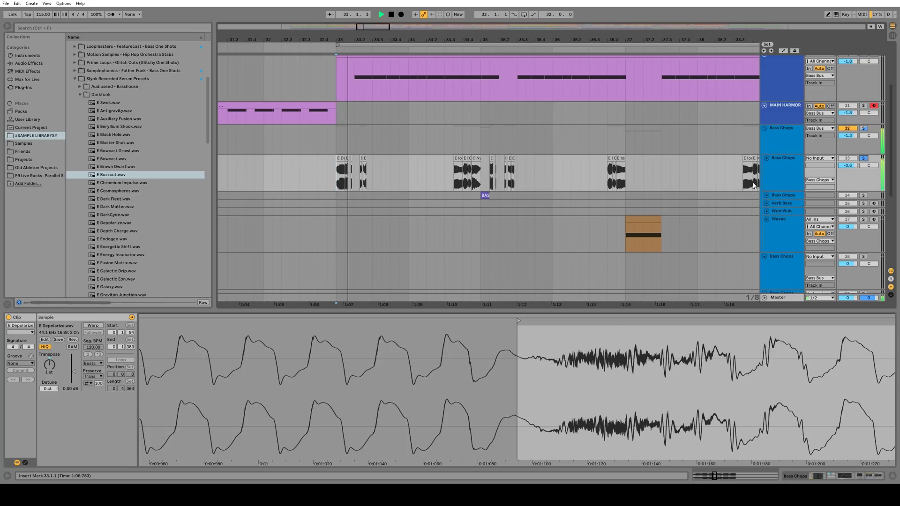
left_click(455, 183)
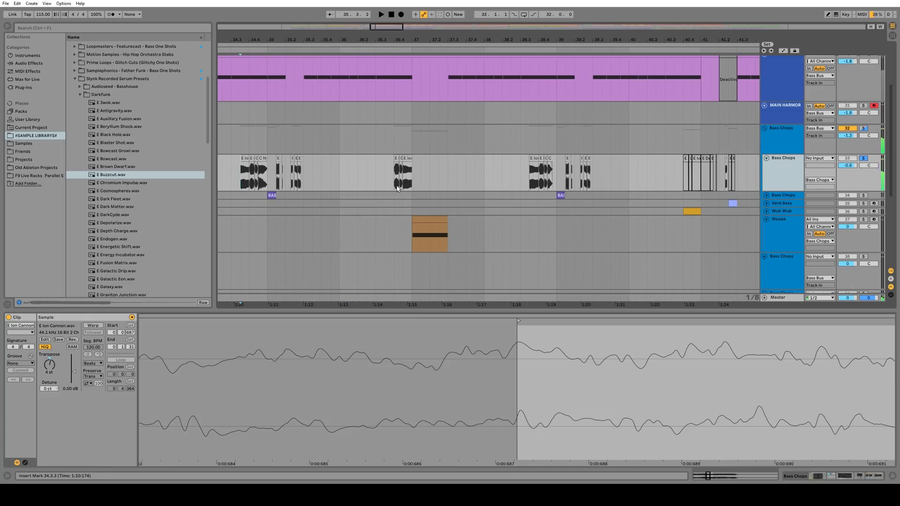
left_click(402, 186)
left_click(530, 181)
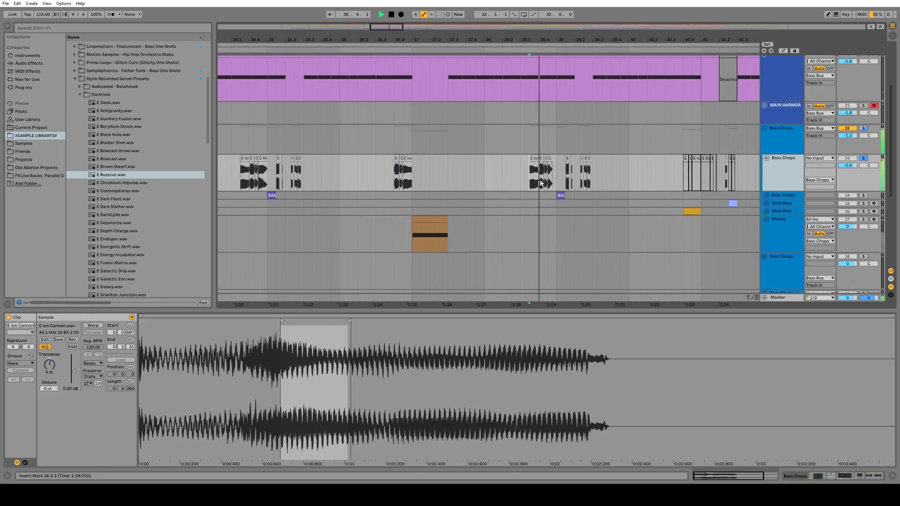
key("space")
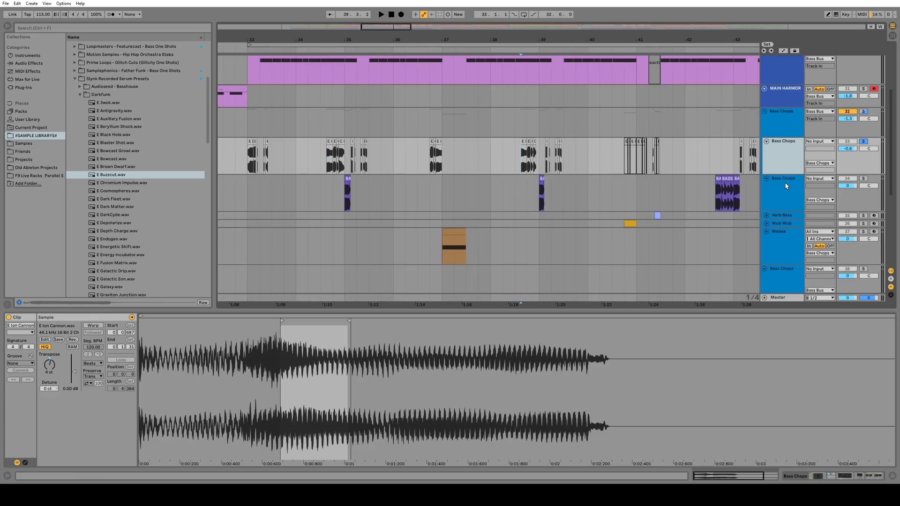
Solo the second nested Bass Chops track and play its BASSES clips at bars 35 and 39
left_click(786, 185)
left_click(862, 179)
scroll(348, 188, "up", 5)
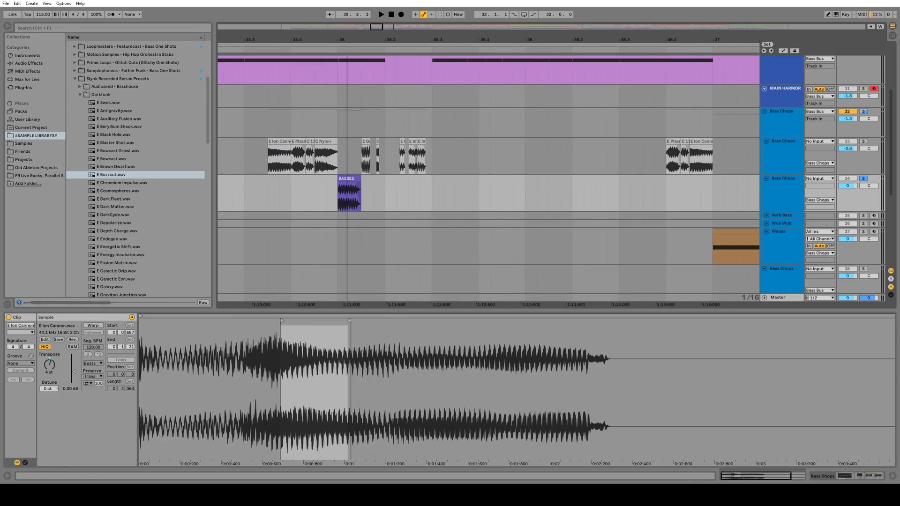
left_click(347, 179)
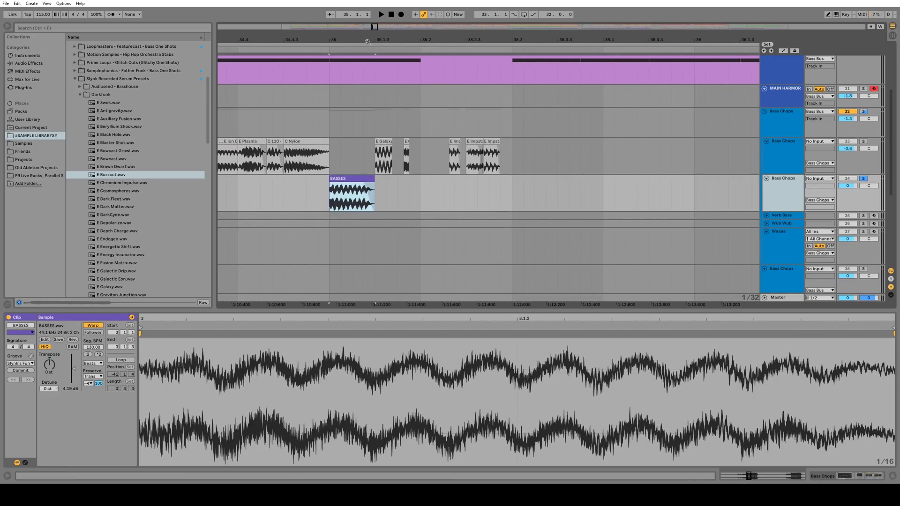
scroll(355, 37, "down", 5)
key("space")
left_click_drag(429, 39, 416, 27)
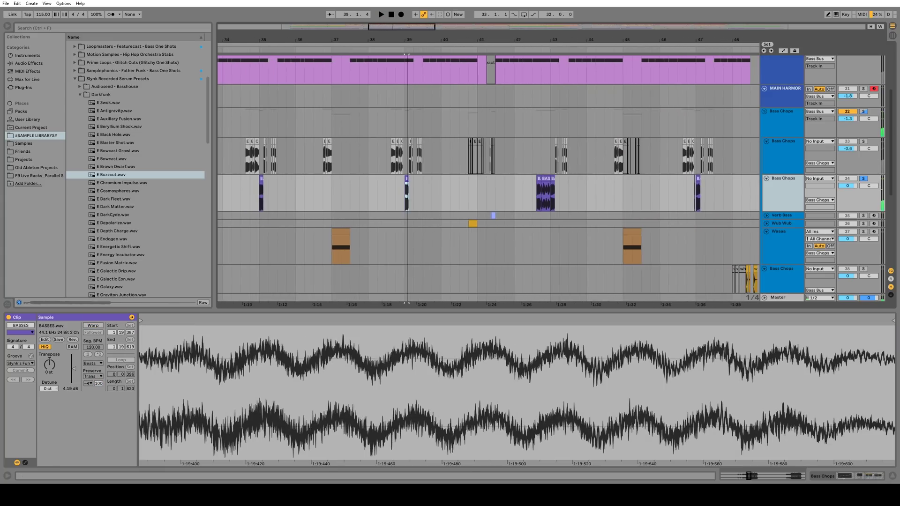
key("space")
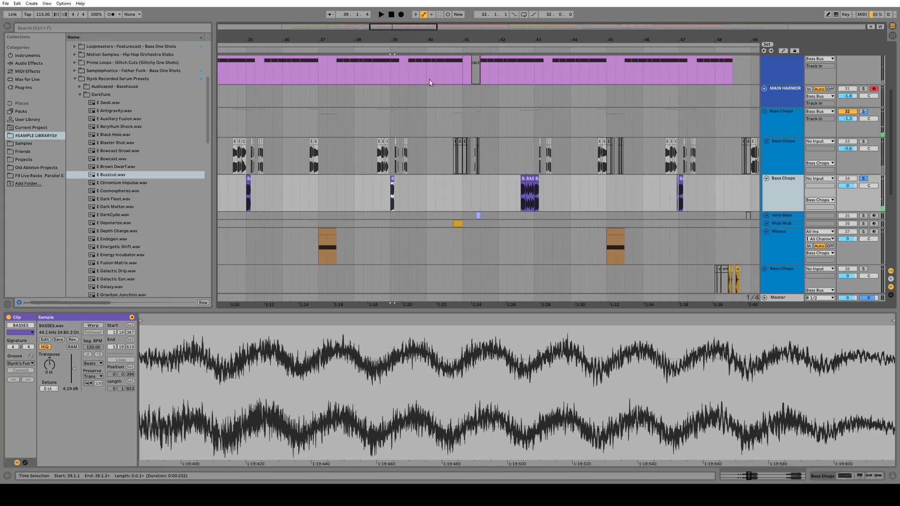
Play the BASSES clips starting at bars 42.3.3 and 42.4, and examine the second clip's waveform
left_click(523, 177)
key("space")
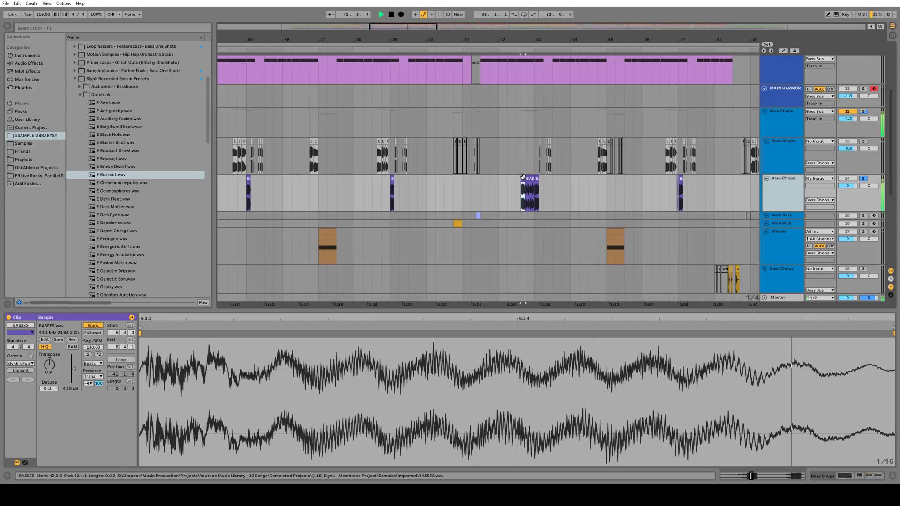
left_click(528, 178)
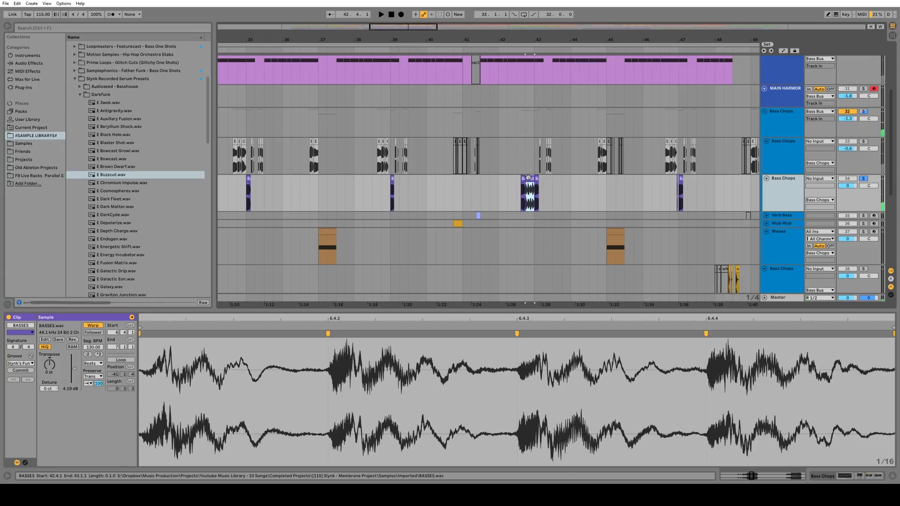
key("space")
key("space")
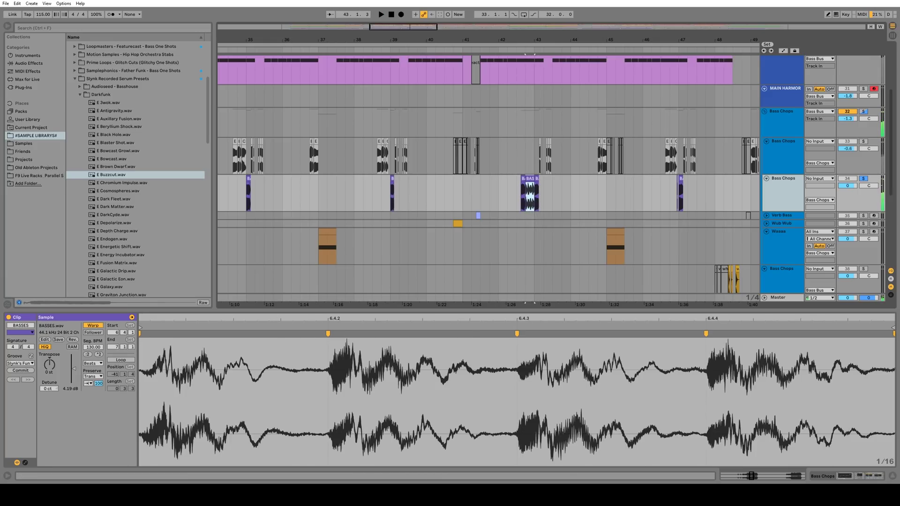
left_click_drag(276, 319, 276, 304)
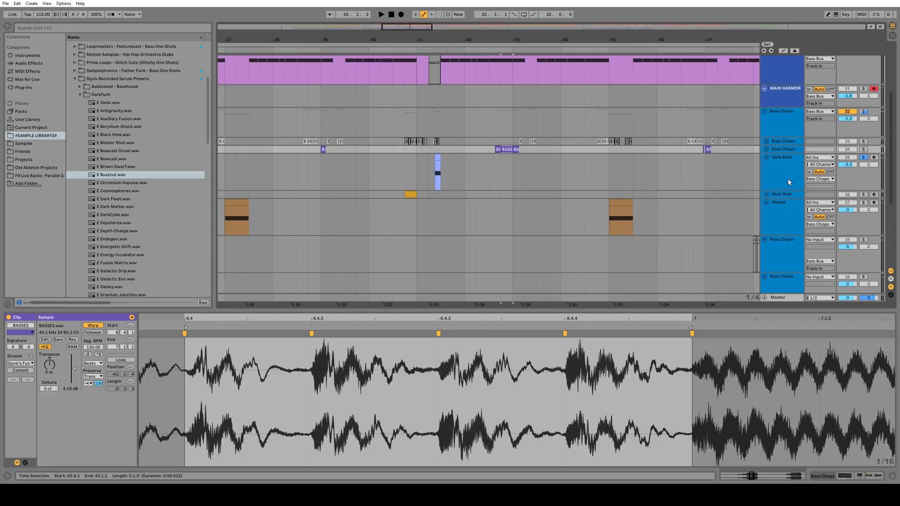
Play the Verb Bass clip at bar 41.2.3
left_click(437, 165)
key("space")
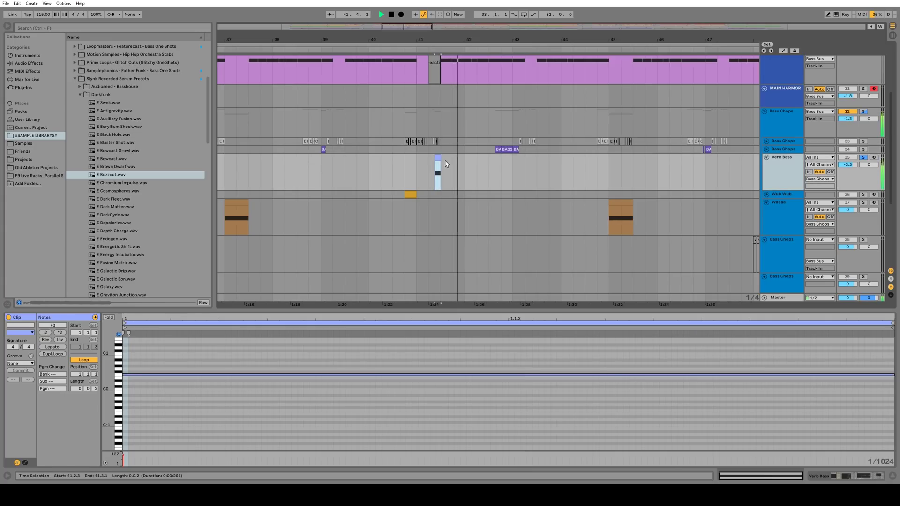
key("space")
Inspect the Verb Bass track's Serum oscillators and FX page, and close the Serum window
left_click(782, 164)
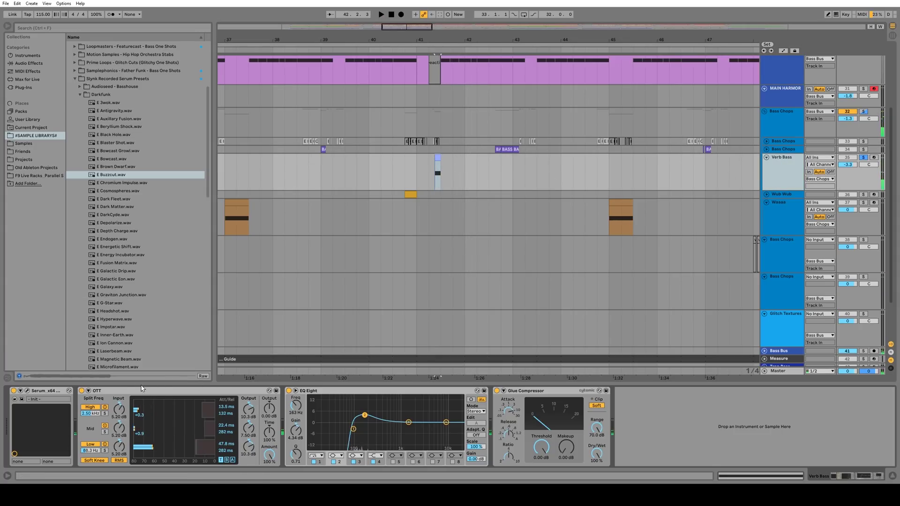
left_click(27, 391)
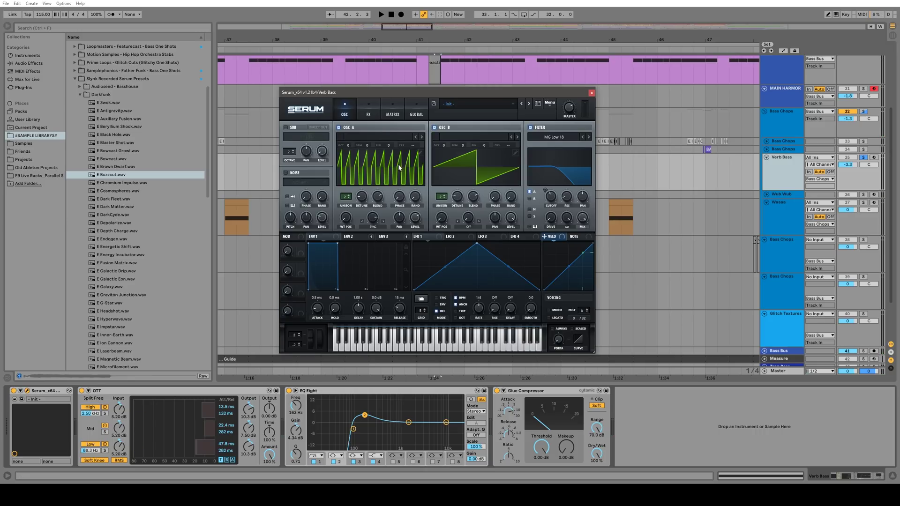
left_click_drag(424, 90, 445, 82)
left_click(390, 101)
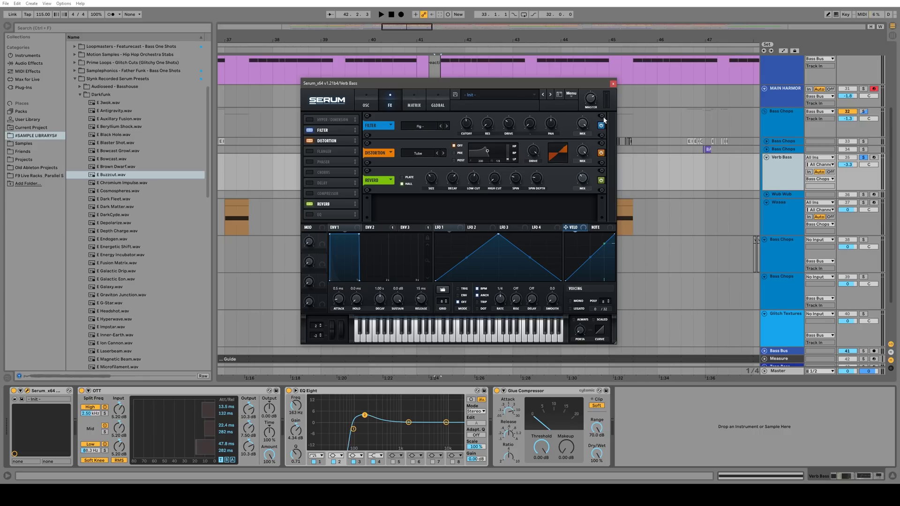
left_click(612, 84)
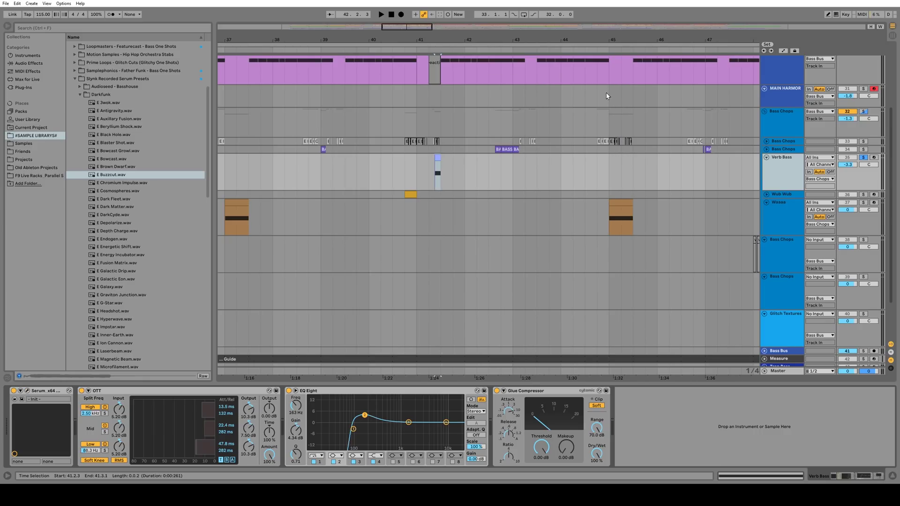
Solo the Wub Wub track and play its clip at bar 40.4
left_click(417, 181)
key("space")
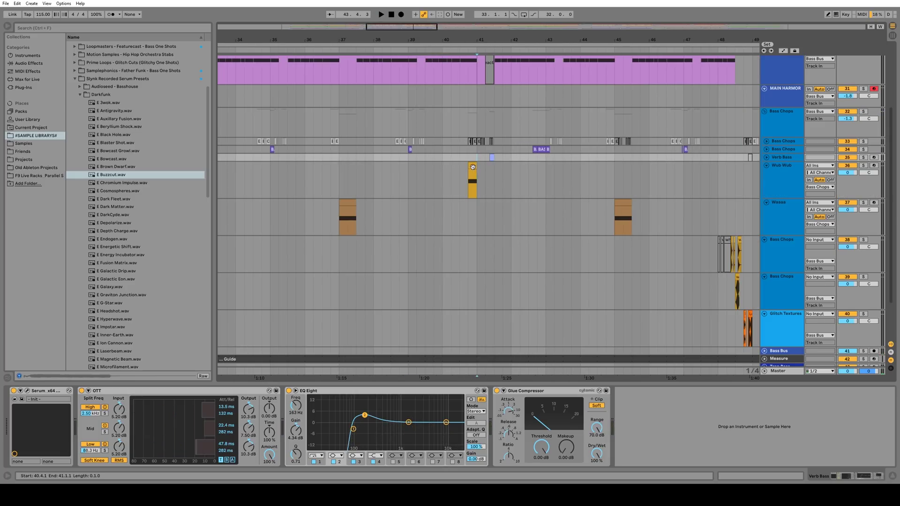
left_click(472, 167)
key("space")
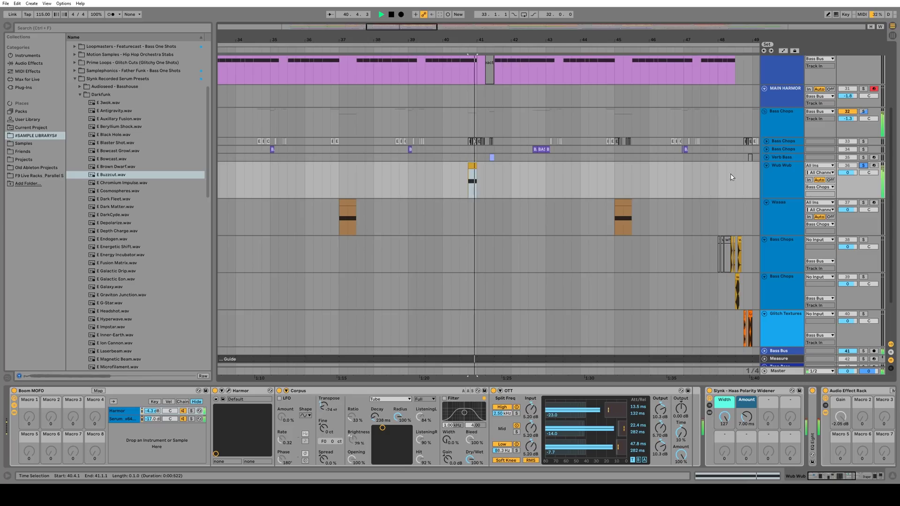
key("space")
Review the Harmor and Serum chains in the Boom MOFO rack, and play the soloed Serum chain with its synth window open
left_click(780, 169)
left_click(239, 392)
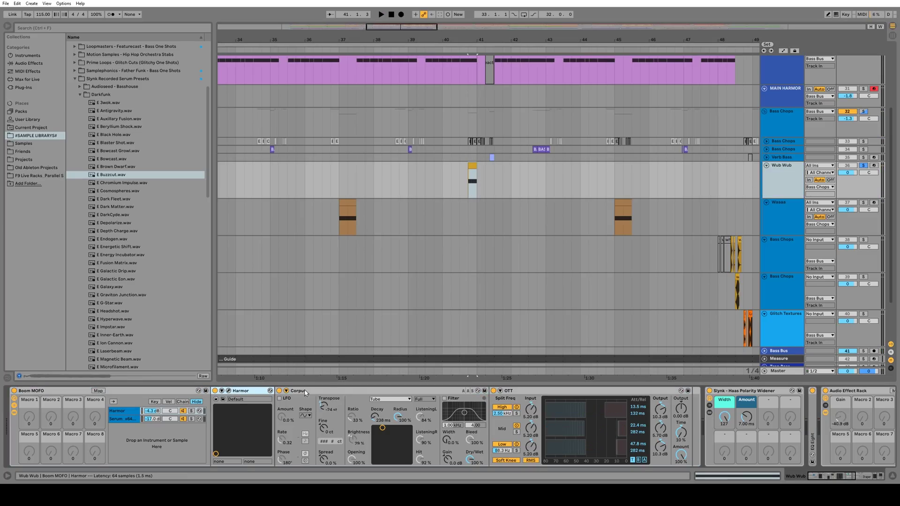
left_click(121, 412)
left_click(129, 419)
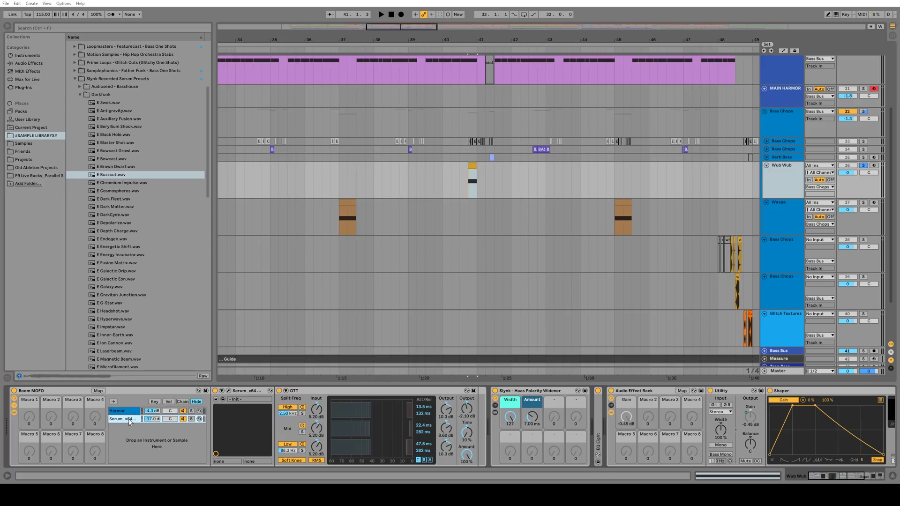
left_click(191, 419)
key("space")
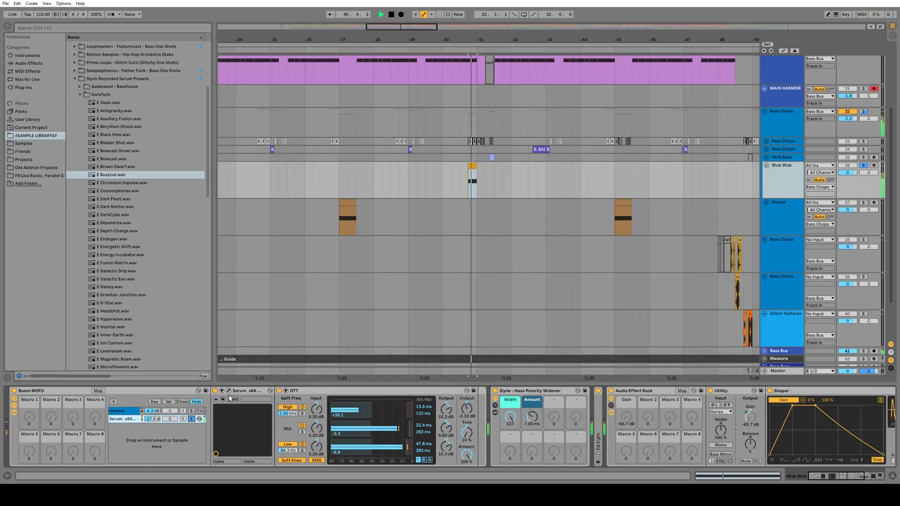
left_click(229, 392)
key("space")
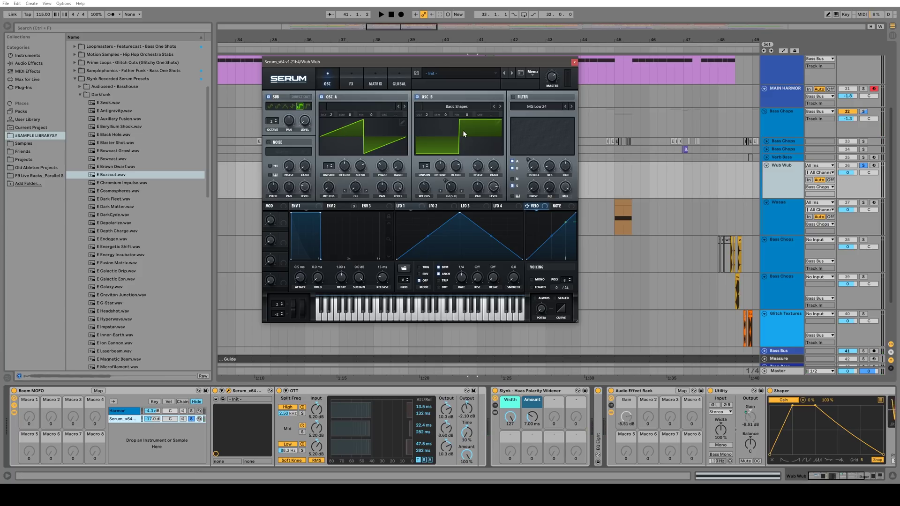
Audition the Harmor chain alone and layered with Serum, close the Serum window, and clear the chain solos
left_click(120, 410)
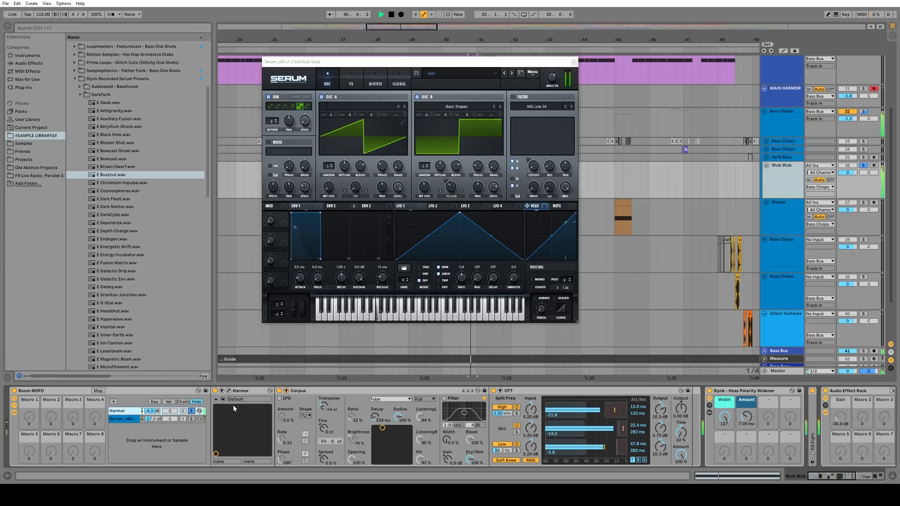
key("space")
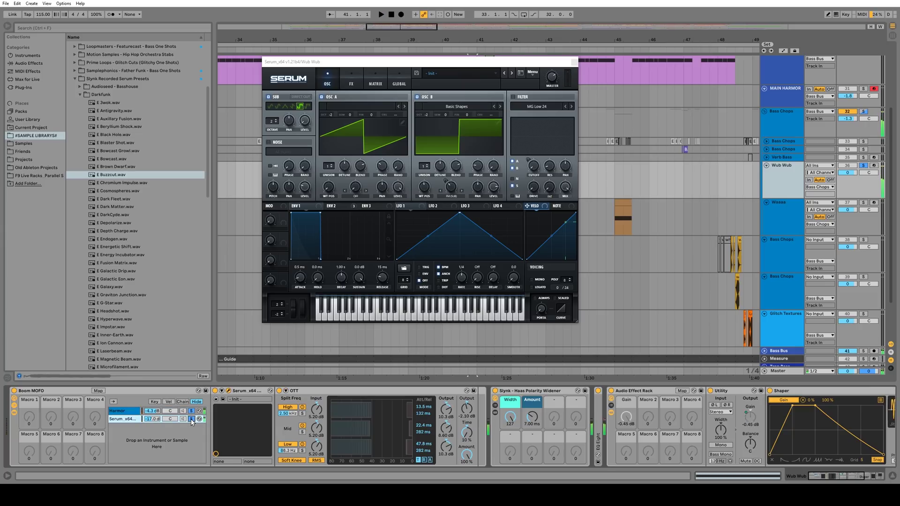
left_click(191, 419)
key("space")
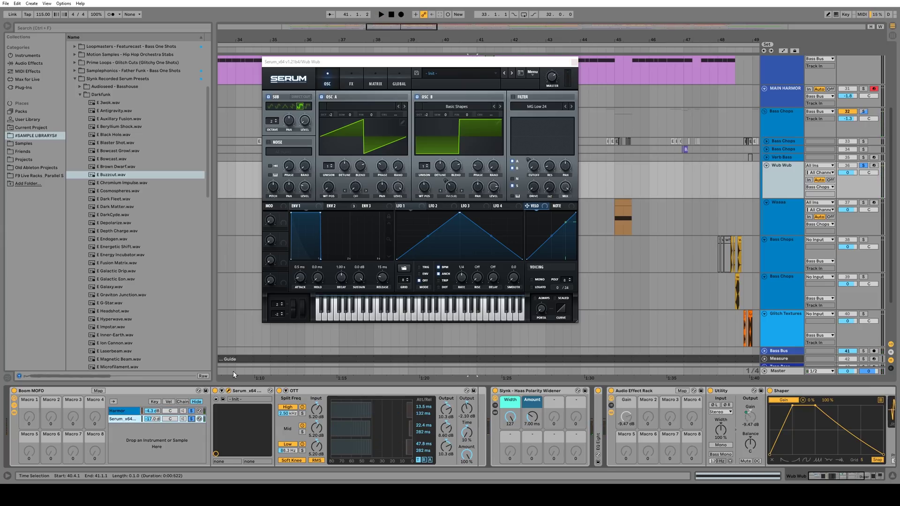
key("space")
key("space")
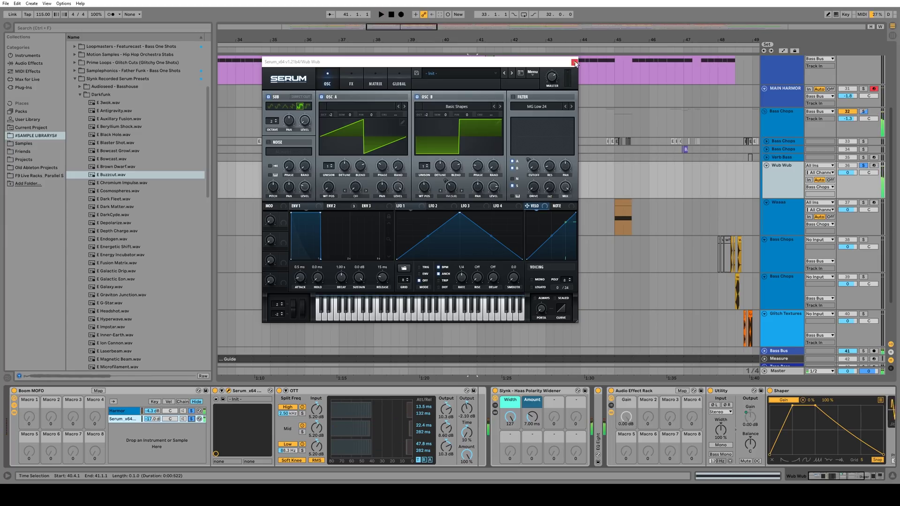
left_click(574, 62)
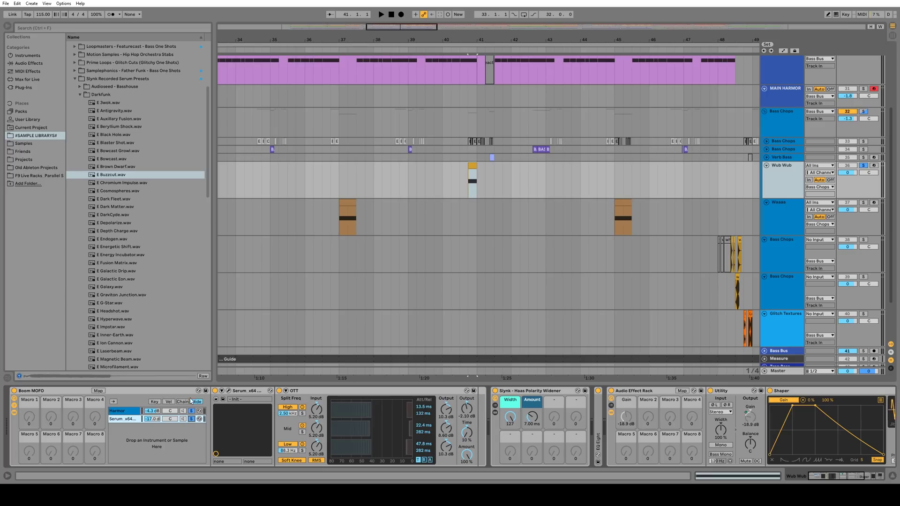
left_click(191, 418)
Examine the Wub Wub effects, from the Audio Effect Rack, Utility and Shaper gain modulation through SerumFX to the Glue Compressor
scroll(521, 422, "right", 5)
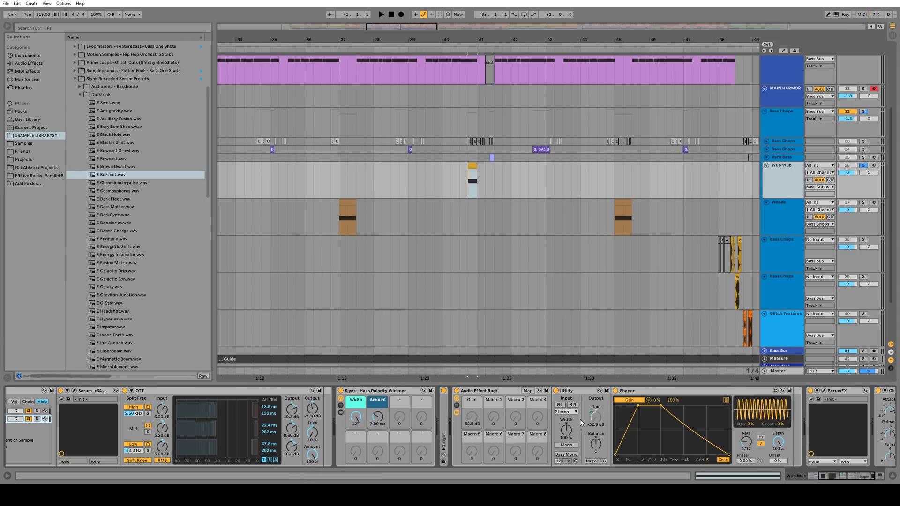
left_click(530, 402)
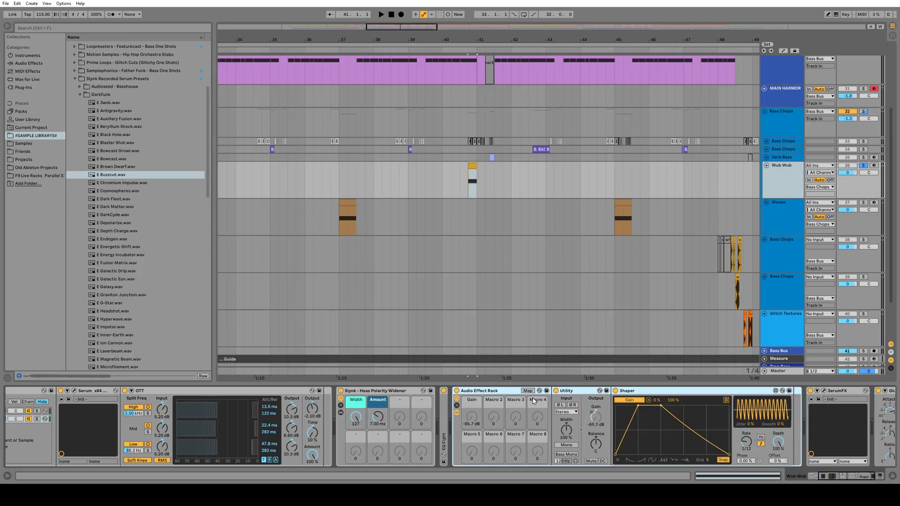
left_click(595, 417)
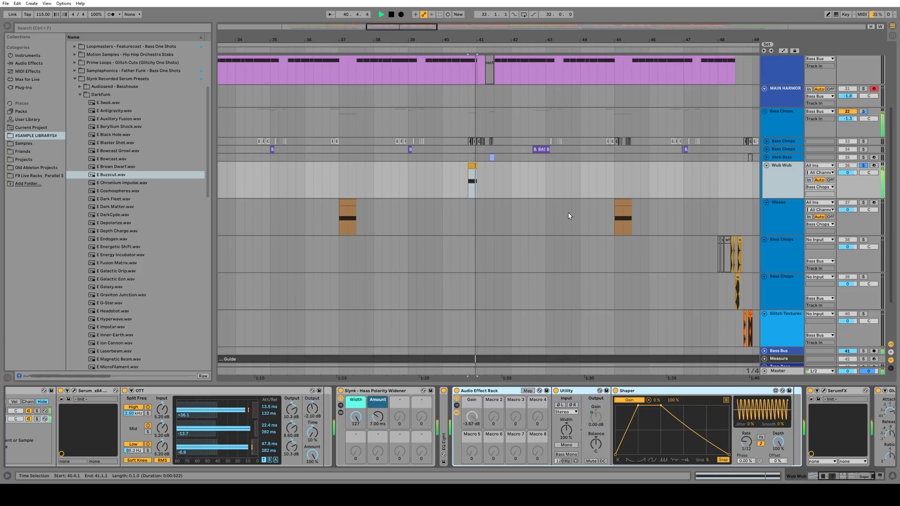
scroll(797, 429, "right", 3)
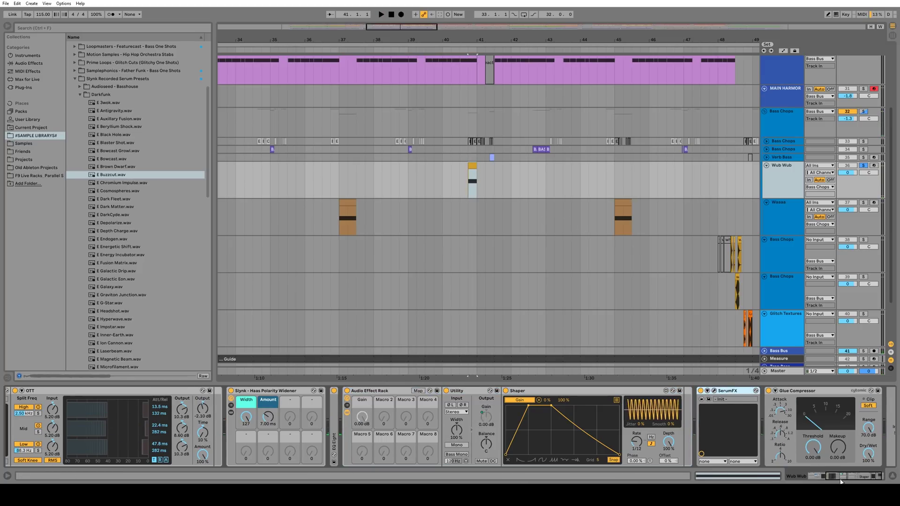
scroll(780, 429, "right", 2)
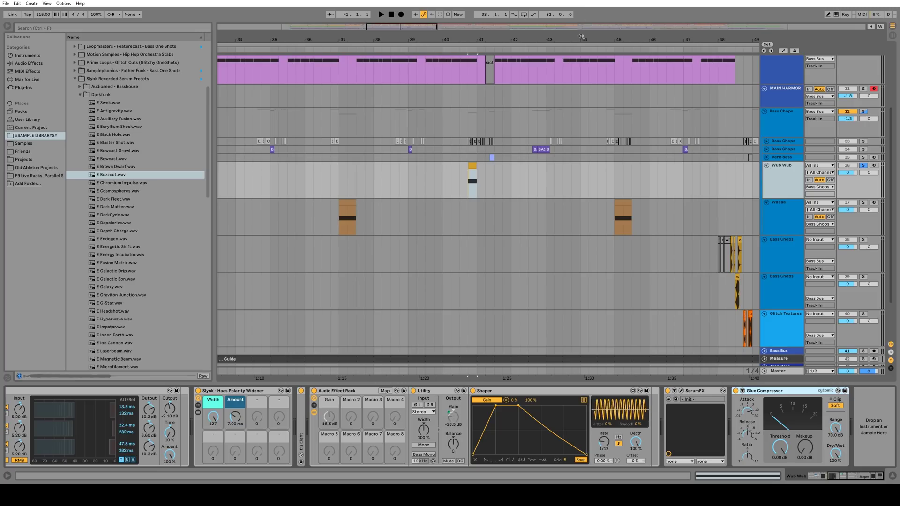
Solo the Waaaa track and play its clip at bar 45
left_click_drag(581, 38, 479, 28)
left_click(784, 206)
left_click(864, 203)
left_click(513, 201)
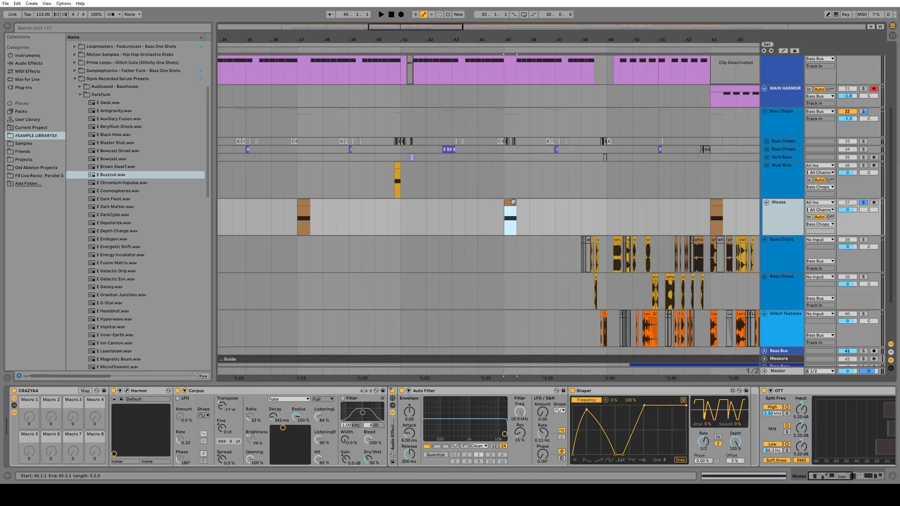
key("space")
key("space")
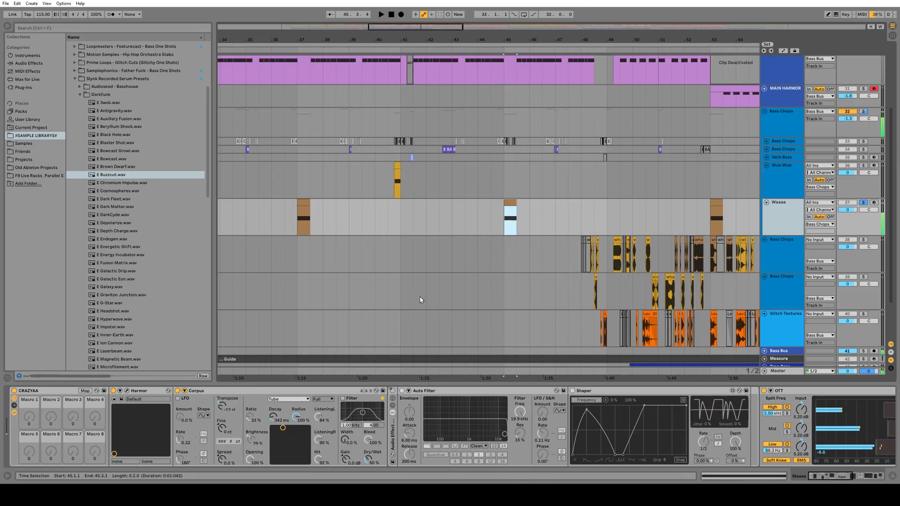
Open the Waaaa track's Harmor synth, view its IMG page, and close the synth window
key("ctrl+alt+p")
left_click(567, 228)
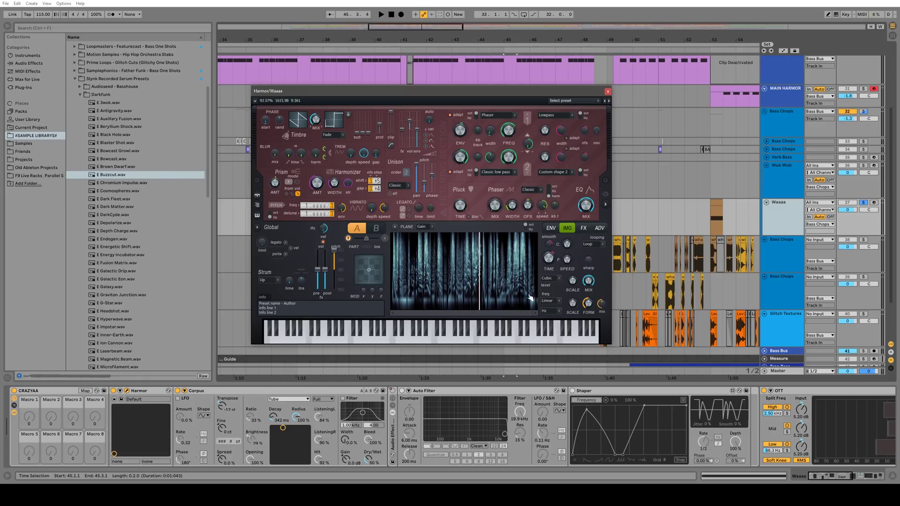
left_click(608, 91)
Inspect the Corpus and Auto Filter devices in the Waaaa track's effect chain
left_click(255, 392)
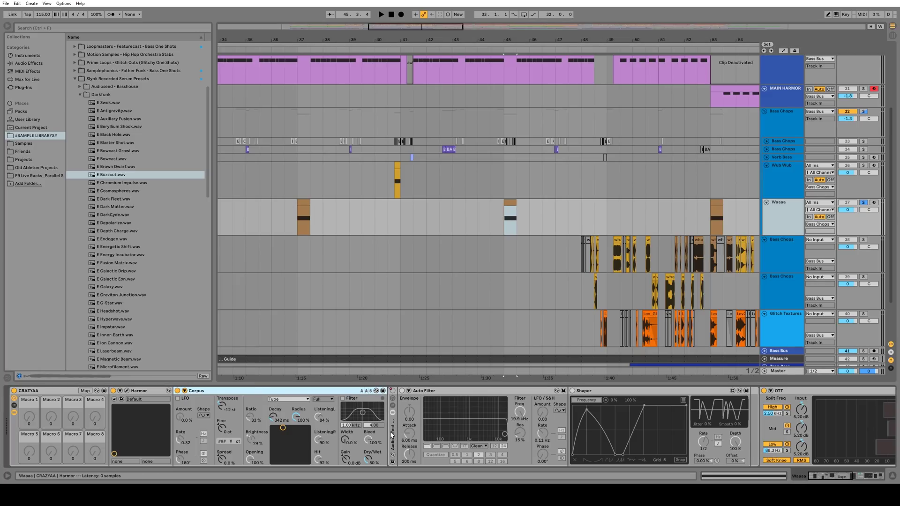
left_click(784, 179)
left_click(781, 210)
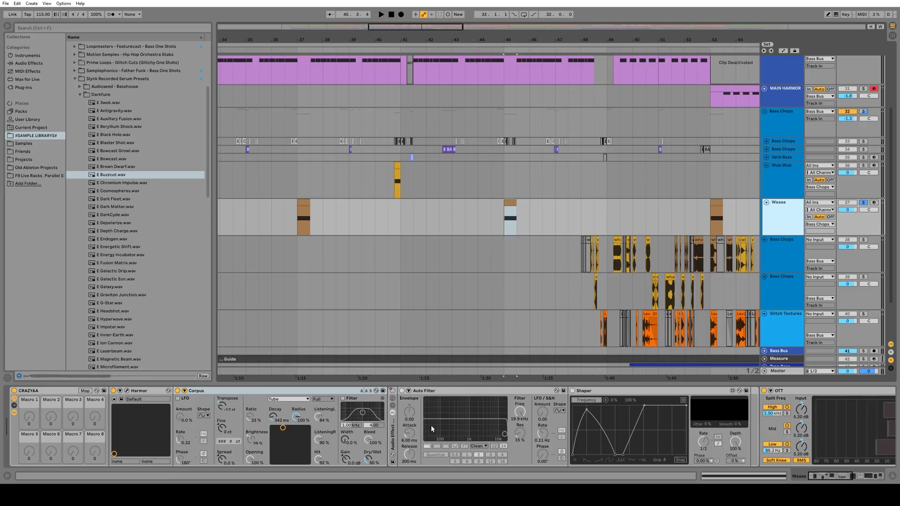
left_click(412, 399)
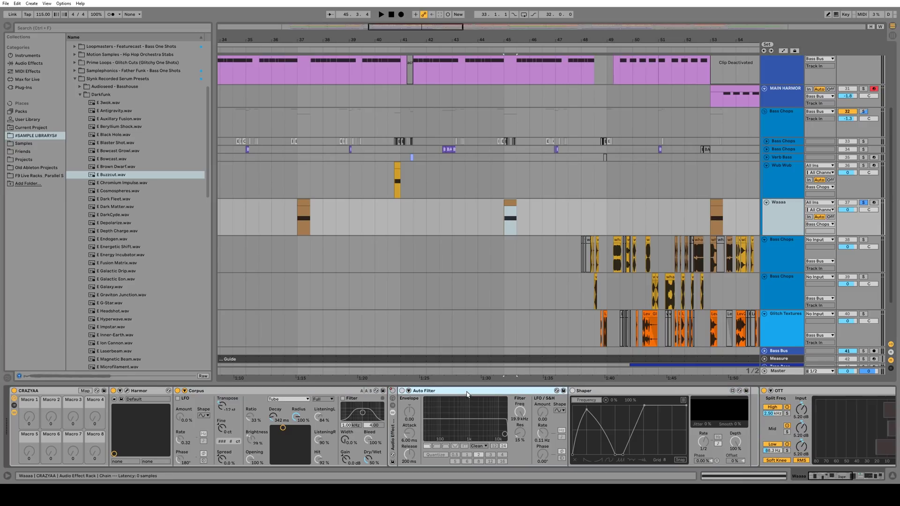
Show the automation lanes and display the Device On automation of the Waaaa track's Audio Effect Rack
key("a")
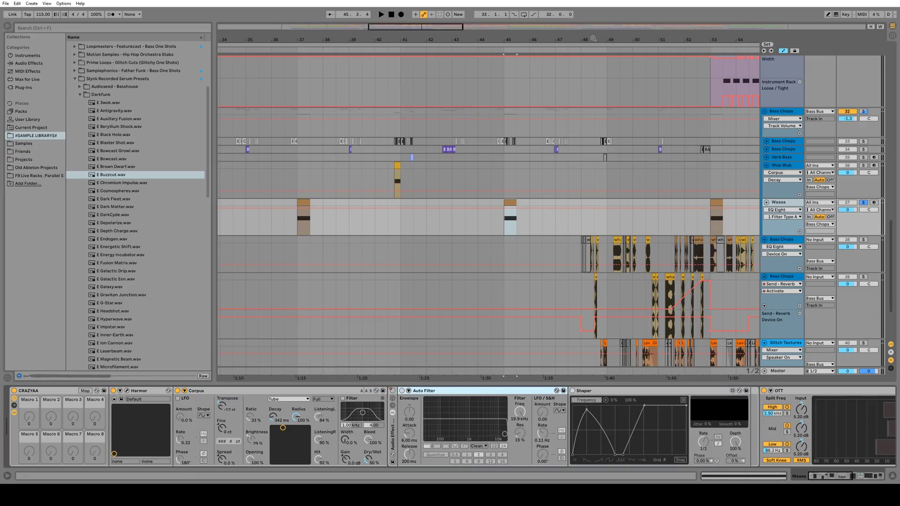
left_click_drag(593, 39, 474, 4)
right_click(393, 391)
left_click(395, 417)
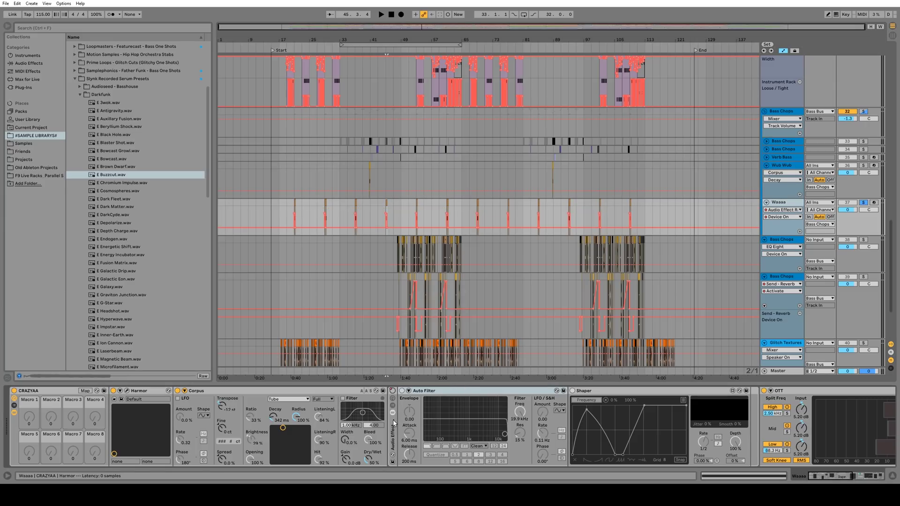
Play the Waaaa clip at bar 45 to hear its rack's Device On automation together with the Shaper modulation
key("z")
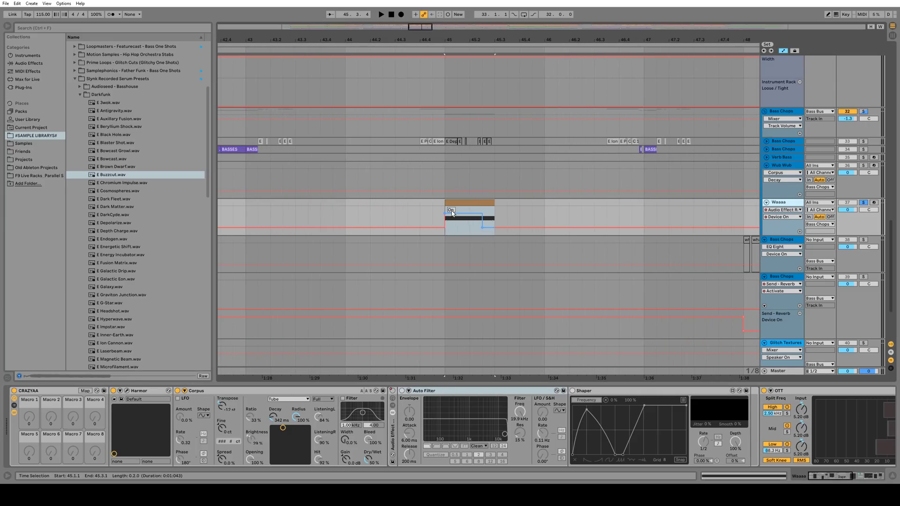
key("space")
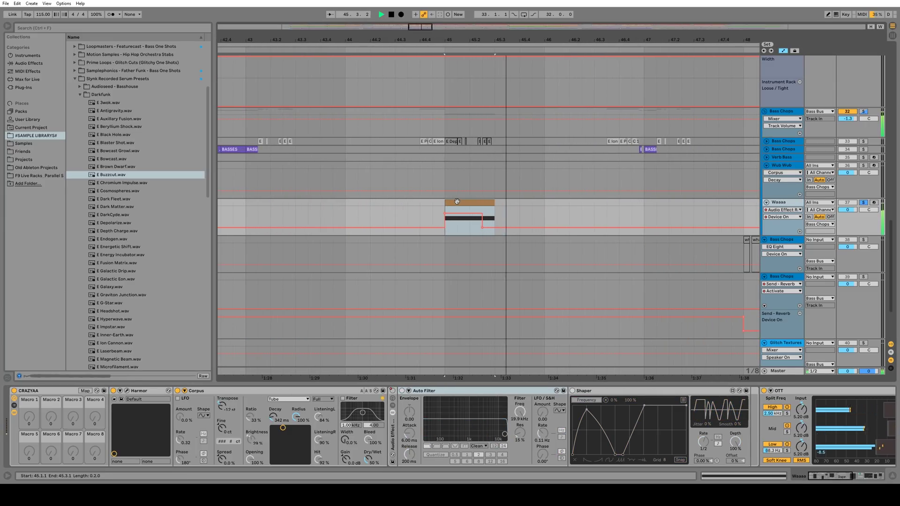
key("space")
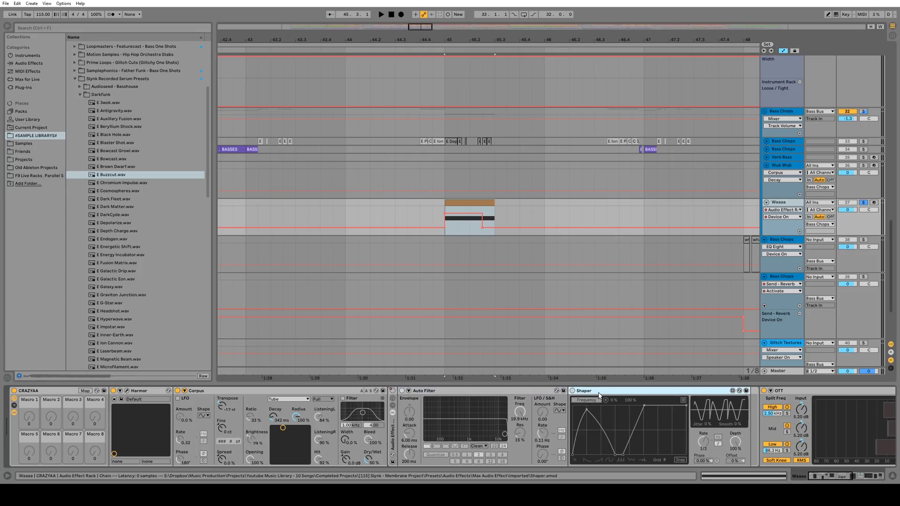
key("space")
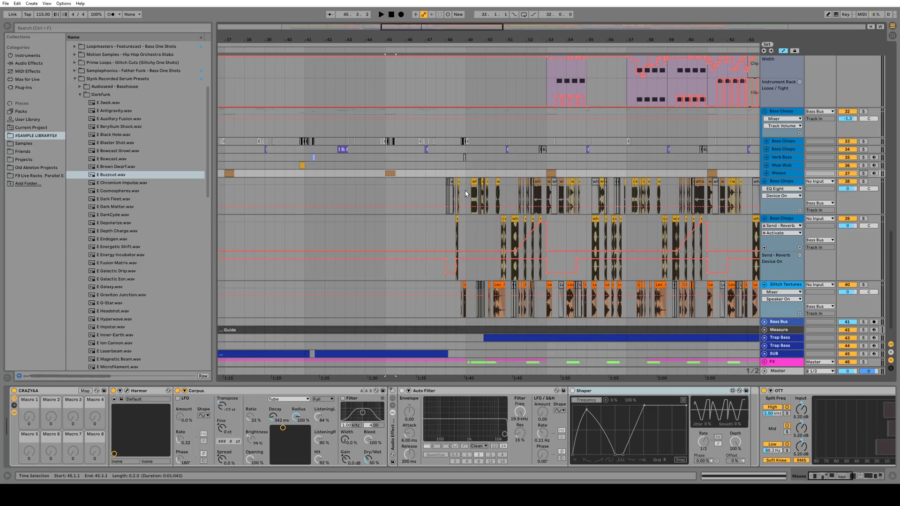
Hide the automation lanes and place the playback start at bar 33 on the lower MAIN HARMOR track
left_click(467, 193)
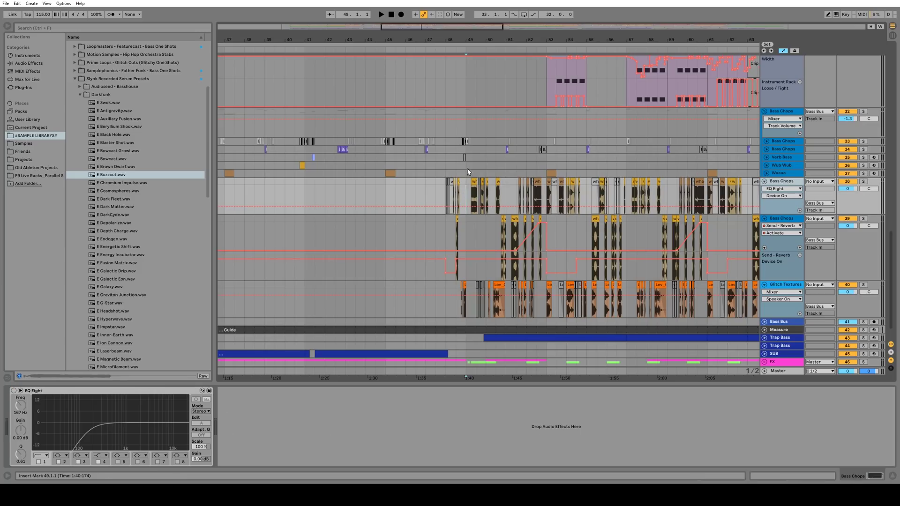
left_click_drag(475, 40, 475, 17)
scroll(491, 157, "up", 3)
scroll(490, 155, "up", 6)
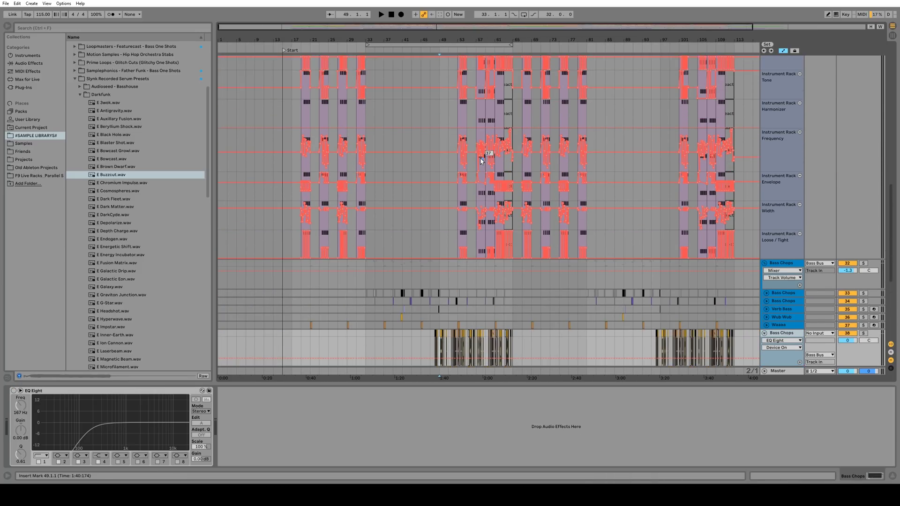
left_click(783, 51)
left_click(366, 205)
scroll(450, 216, "down", 3)
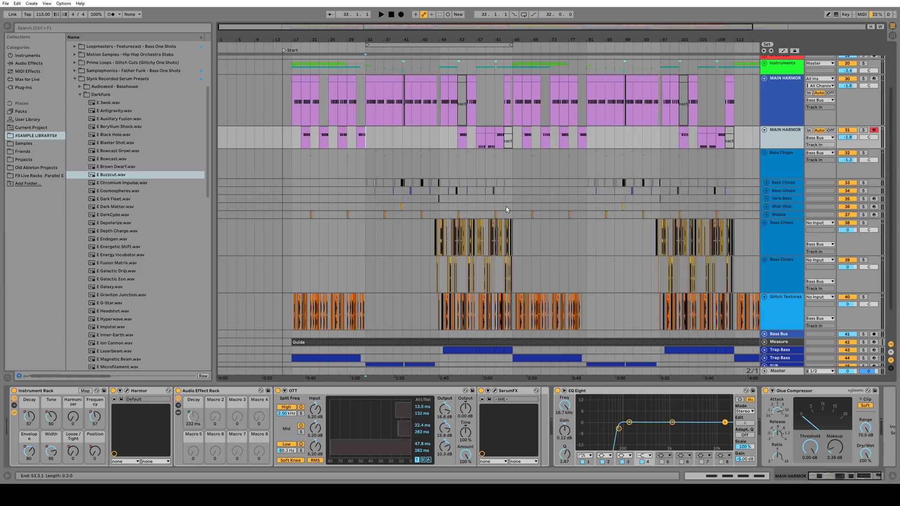
Play the full mix from bar 33 and highlight the upper collapsed Bass Chops track's fills leading into bars 37 and 39
key("space")
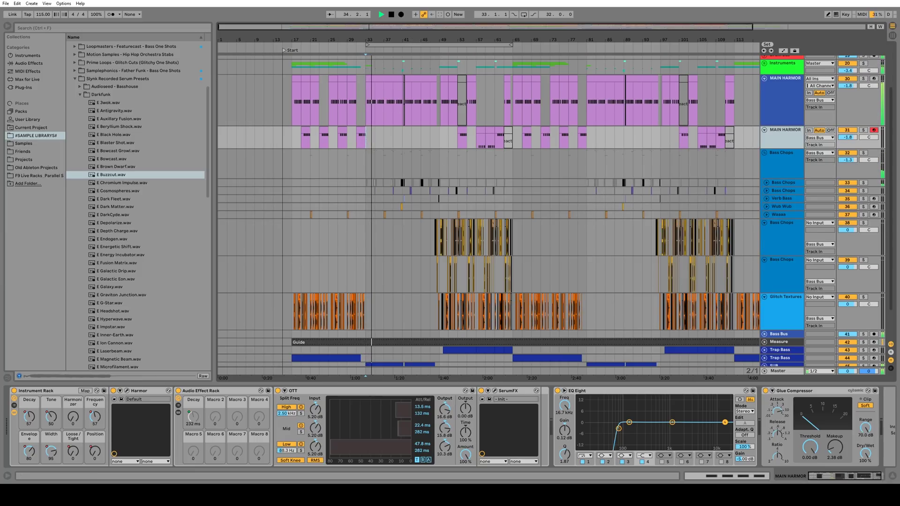
left_click_drag(412, 40, 453, 39)
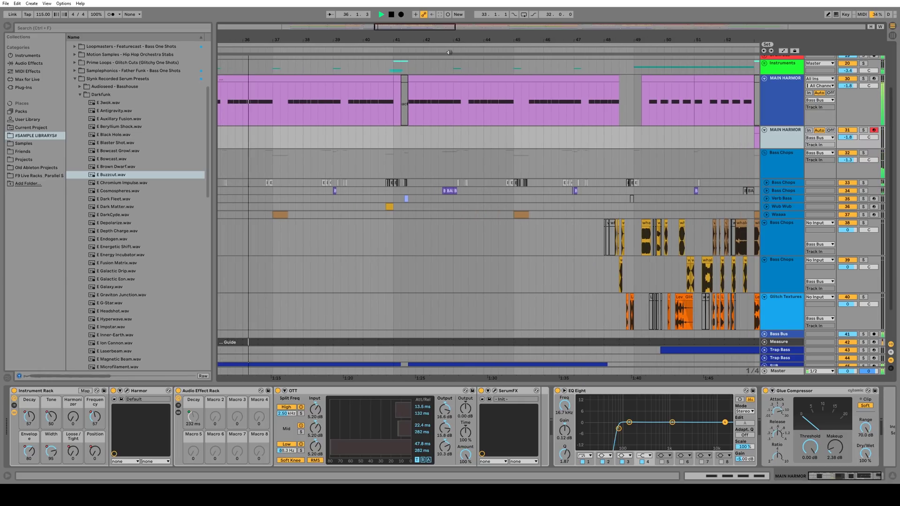
left_click(272, 183)
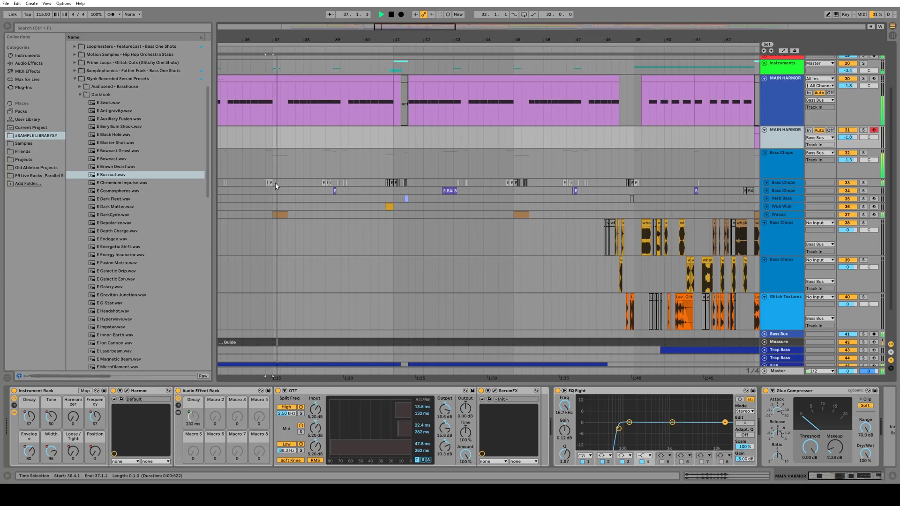
left_click(276, 183)
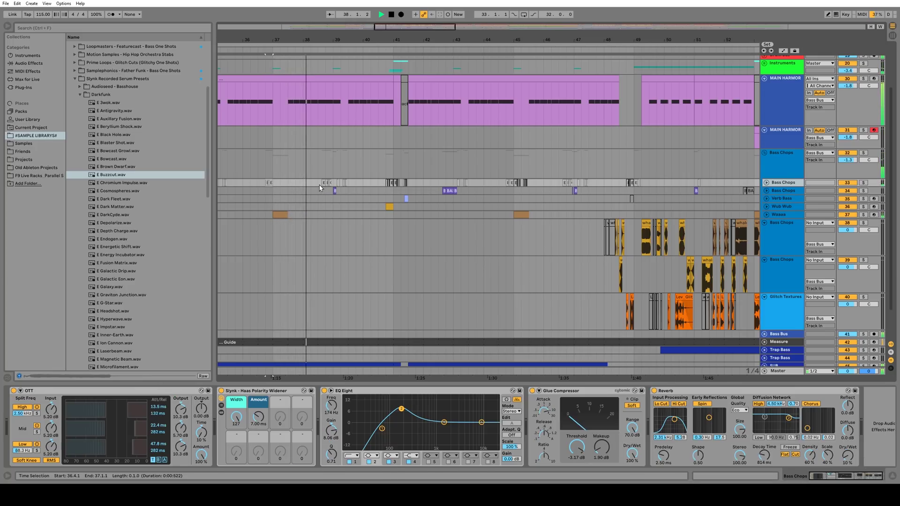
left_click_drag(319, 183, 331, 184)
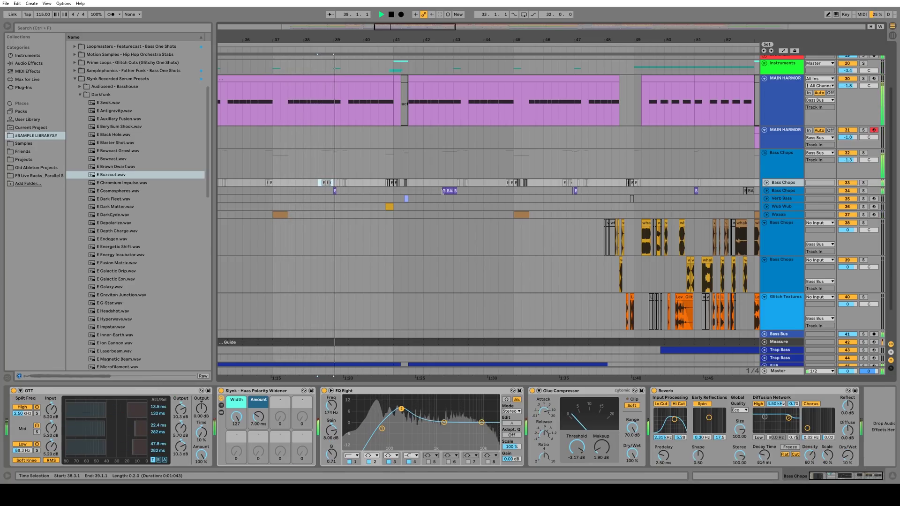
key("space")
Audition the Bass Chops fill at bar 38.3 with track 33 soloed and again in the full mix
left_click(864, 182)
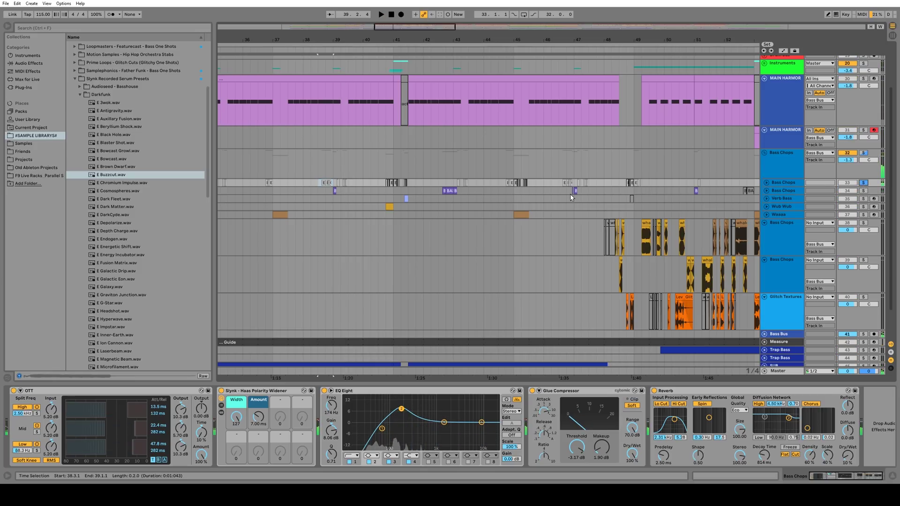
key("space")
left_click(863, 183)
key("space")
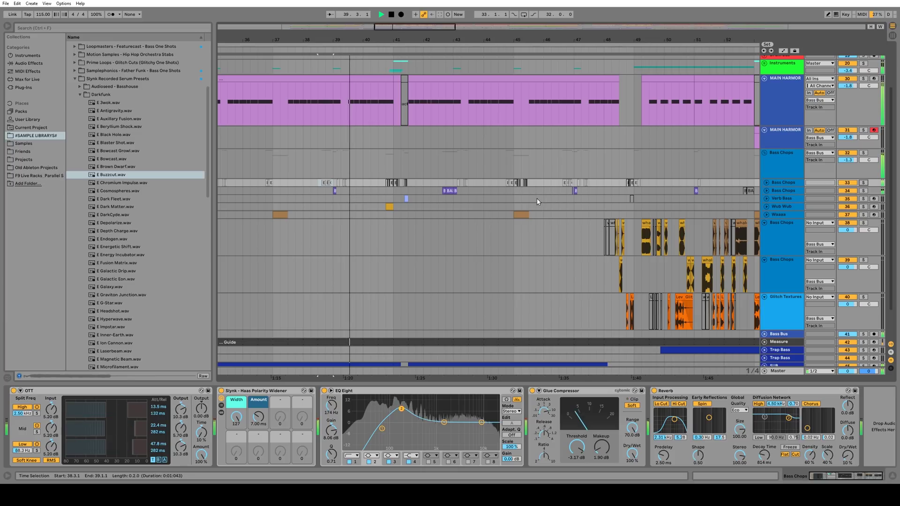
key("space")
Solo the Wub Wub track and play its clip at bar 40.4
left_click(863, 208)
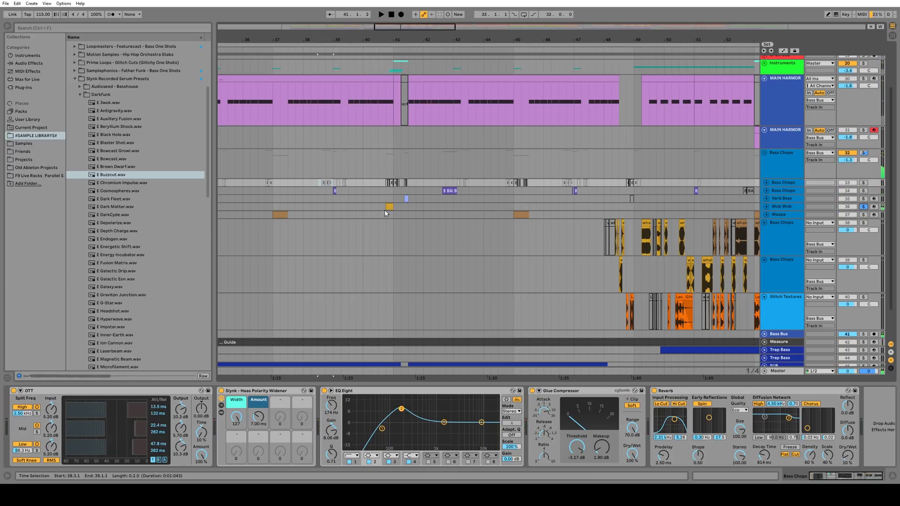
left_click(390, 207)
key("space")
key("space")
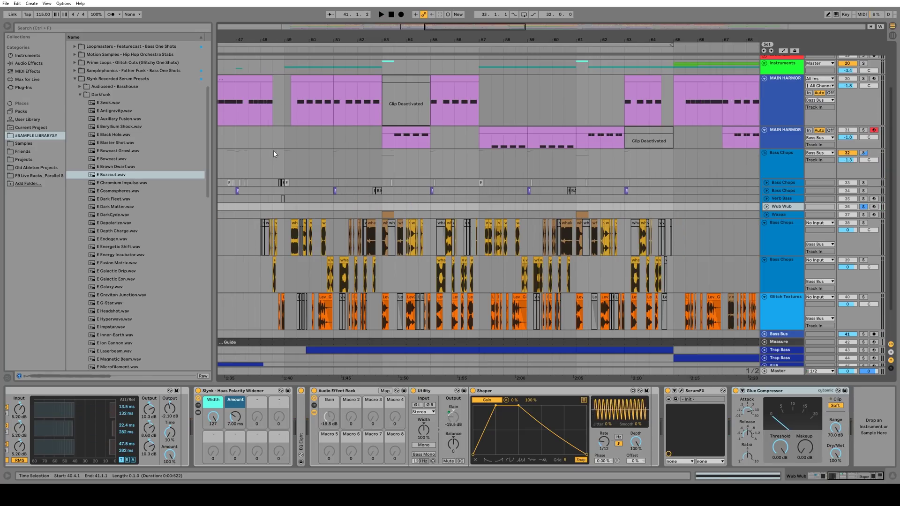
Unsolo the Wub Wub track and play the full mix from bar 49
left_click(285, 143)
left_click(863, 206)
key("space")
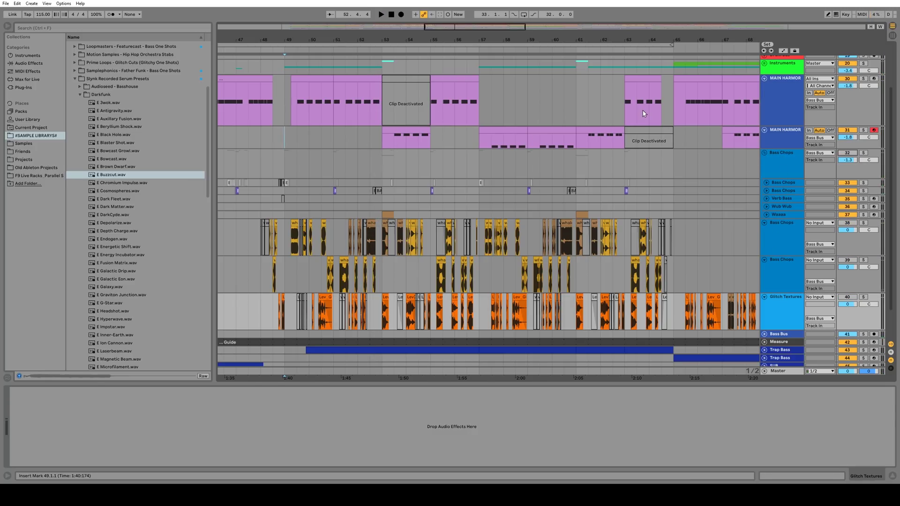
key("space")
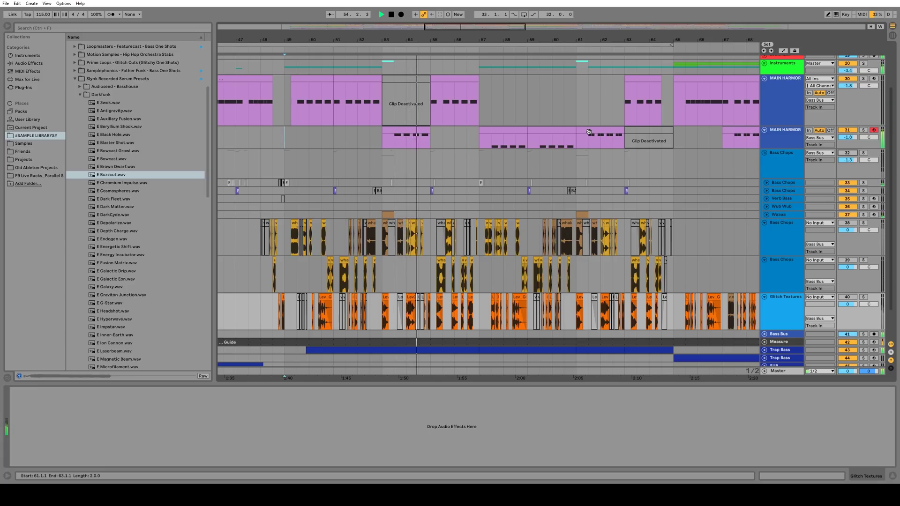
key("space")
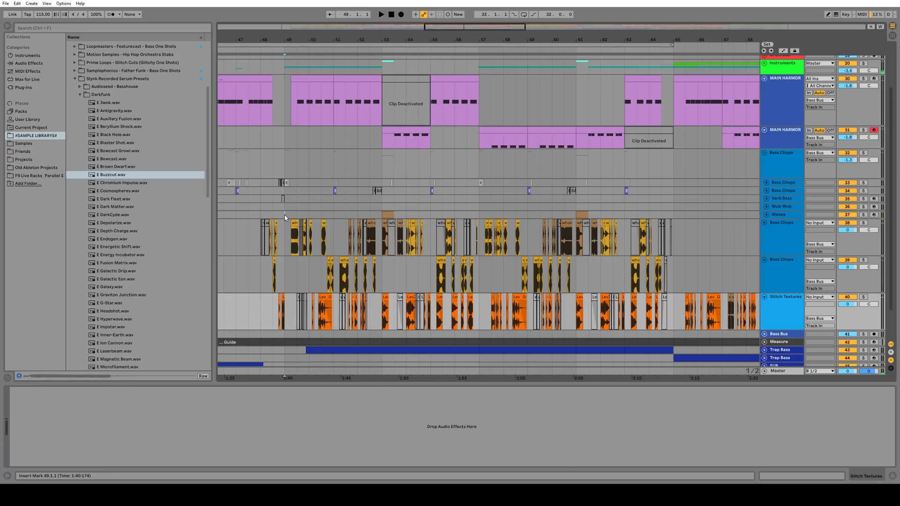
Highlight bars 49 to 51 across the collapsed Bass Chops and Verb Bass tracks, and select the Bass Chops group at bar 49
left_click(285, 217)
scroll(288, 197, "down", 2)
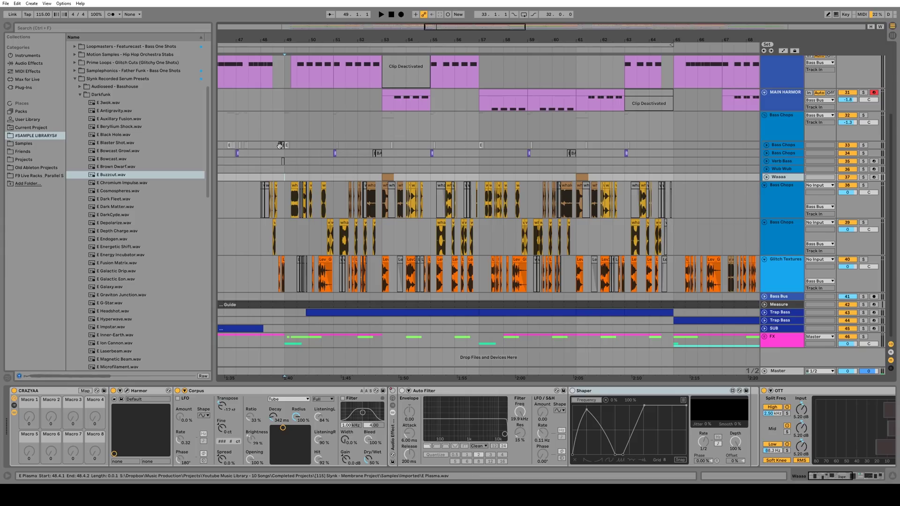
left_click_drag(286, 161, 340, 144)
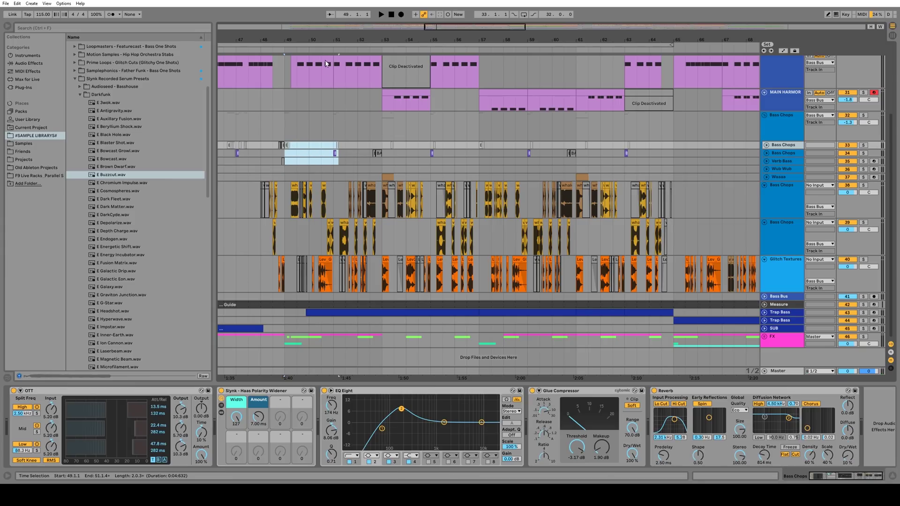
left_click_drag(321, 40, 566, 40)
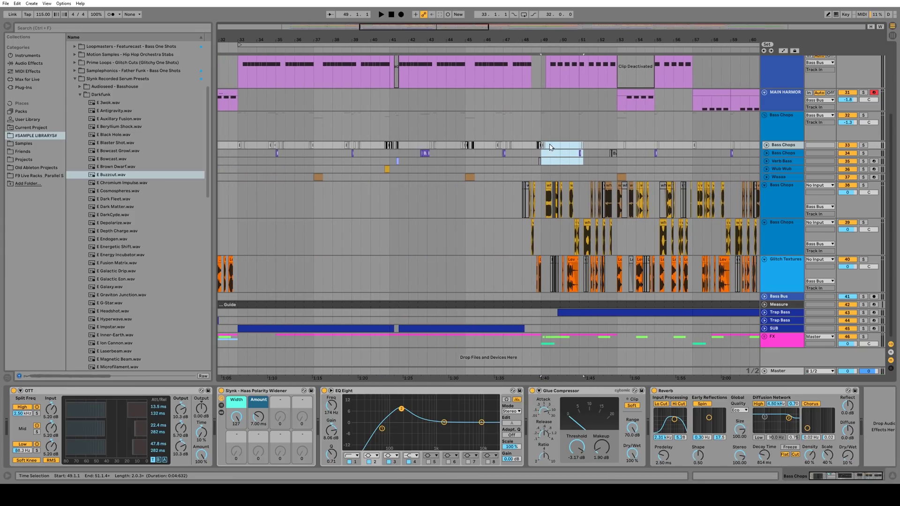
left_click(543, 137)
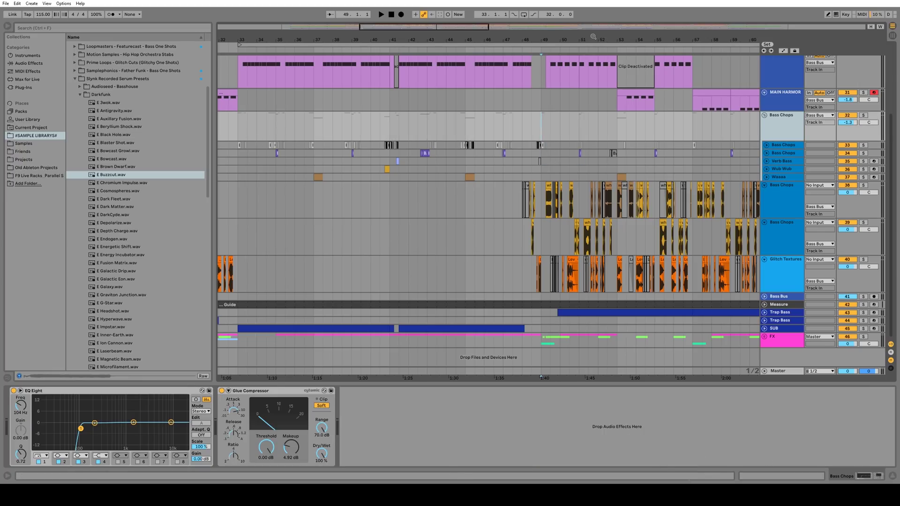
Solo and select Bass Chops track 38, which holds the whale_arguments clips from around bar 49
left_click_drag(593, 37, 375, 71)
left_click(830, 191)
left_click(862, 187)
left_click(777, 194)
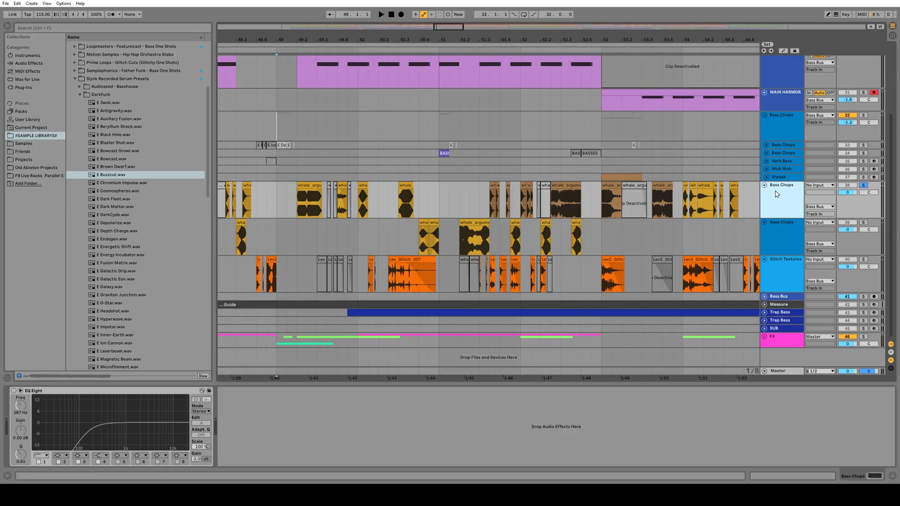
Select the whale_arguments clip at bar 49.2 and search the browser for "whale argu"
left_click(308, 187)
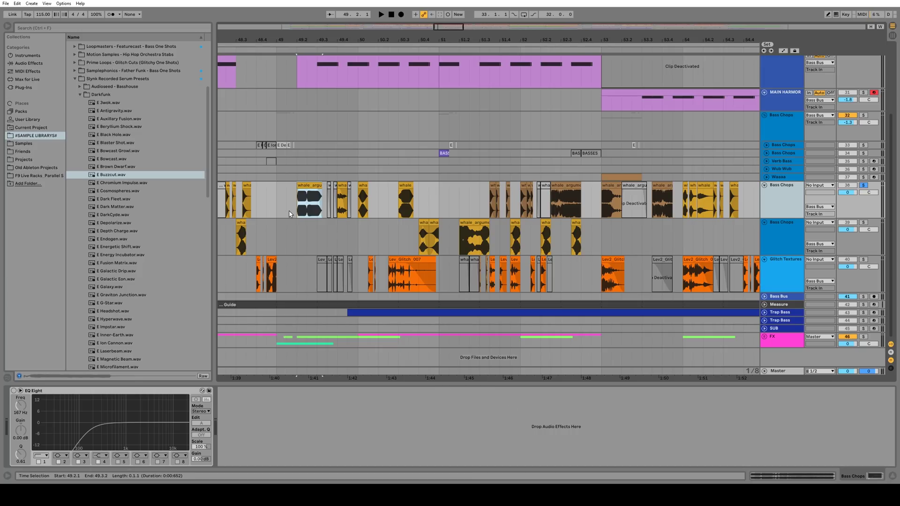
key("ctrl+f")
type("whale argu")
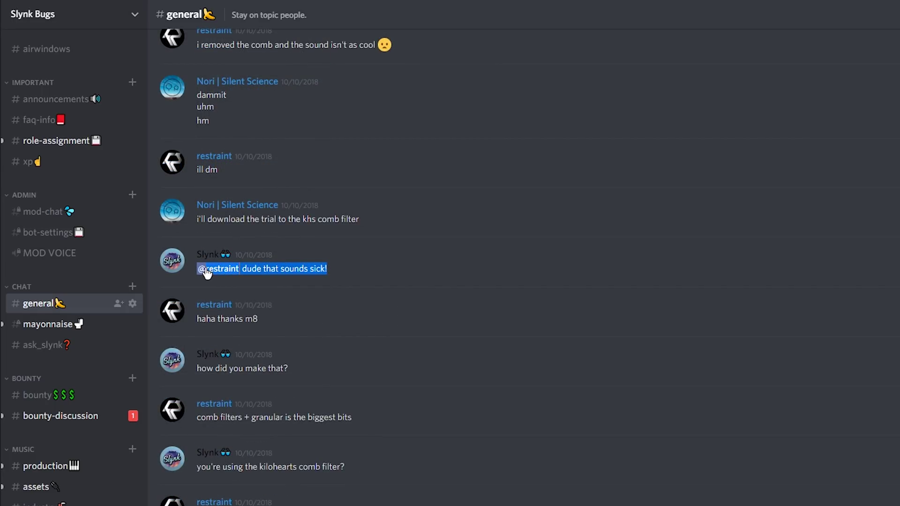
Switch to Discord's general channel and read the chat about making the whale sound with comb filters and granular effects
scroll(424, 285, "down", 15)
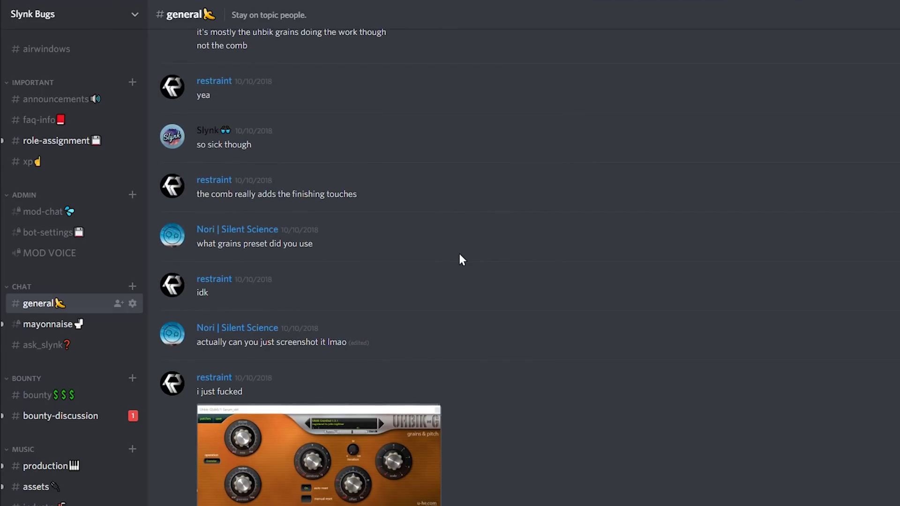
scroll(451, 323, "down", 4)
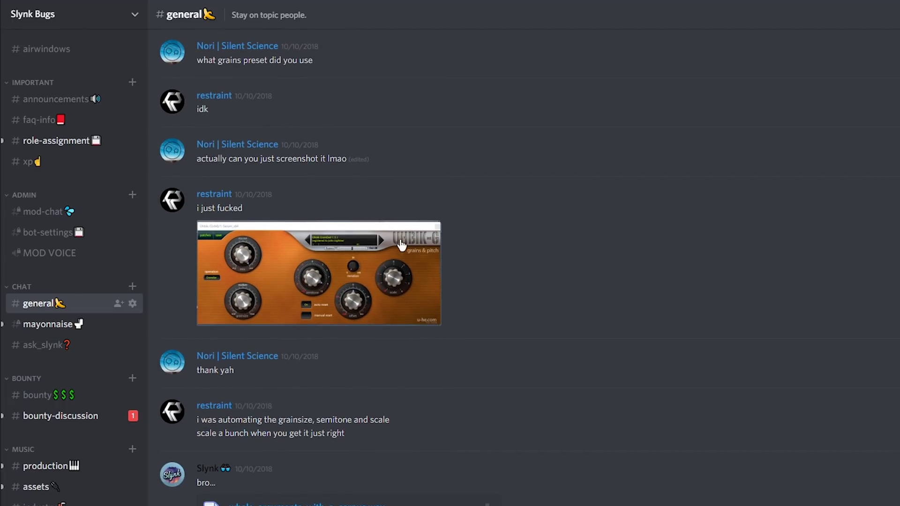
scroll(526, 265, "down", 5)
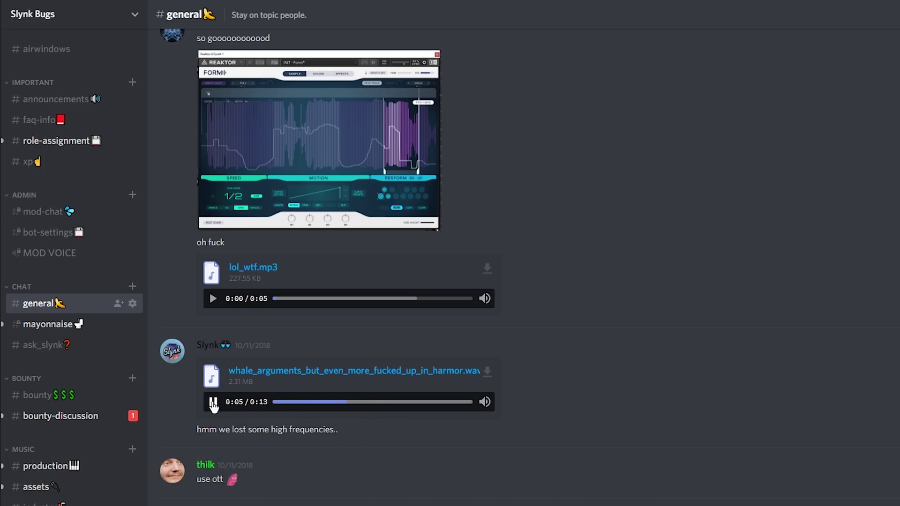
Audition the whale_arguments audio attachments in the chat, including the Harmor version, the v3 version and whale_arguments_what_mess.mp3
left_click(213, 403)
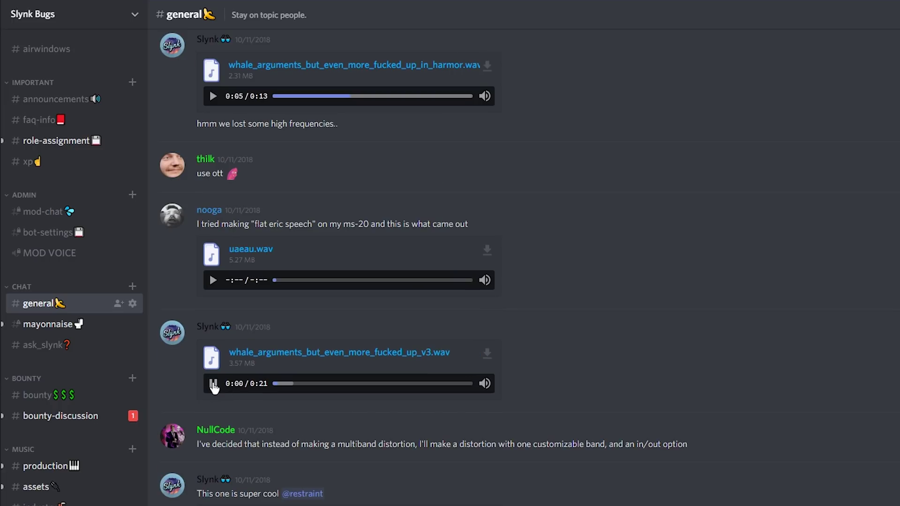
left_click(213, 384)
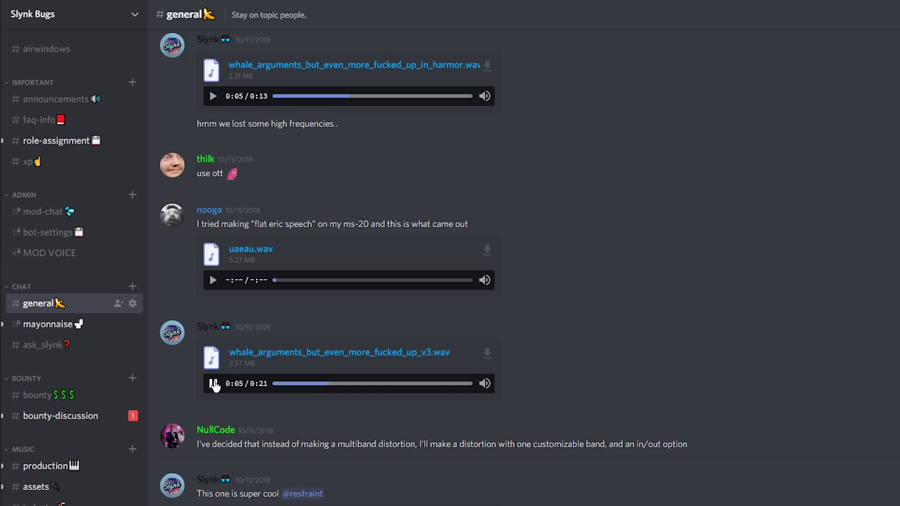
left_click(213, 298)
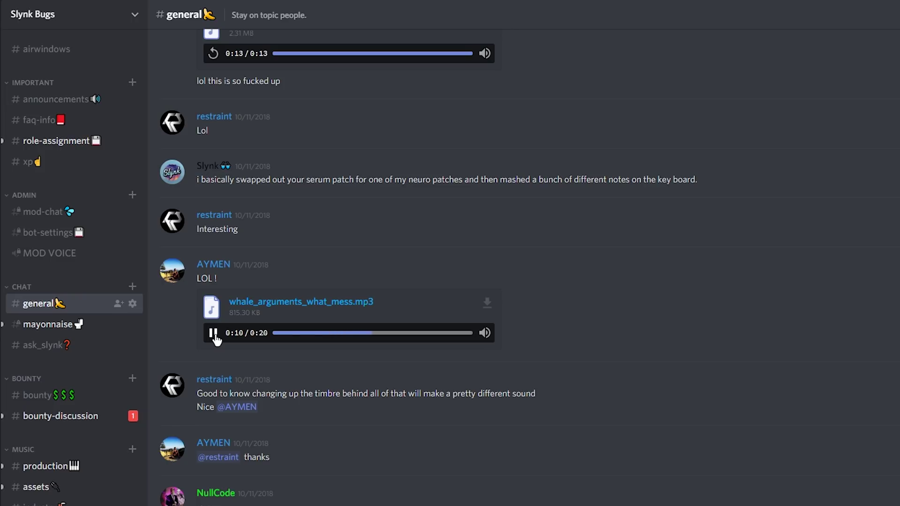
scroll(216, 338, "up", 10)
left_click(213, 171)
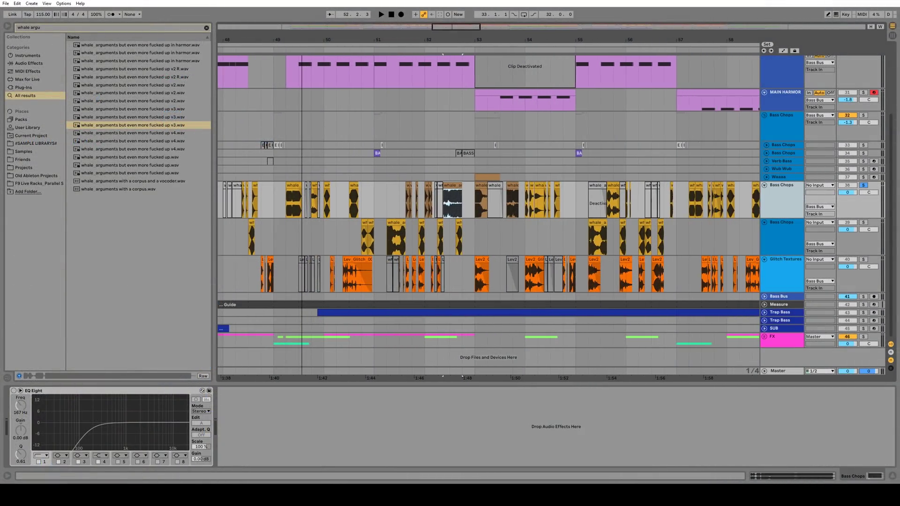
Solo the second Bass Chops track, 39, alongside track 38 and play both from bar 49
left_click_drag(301, 40, 302, 35)
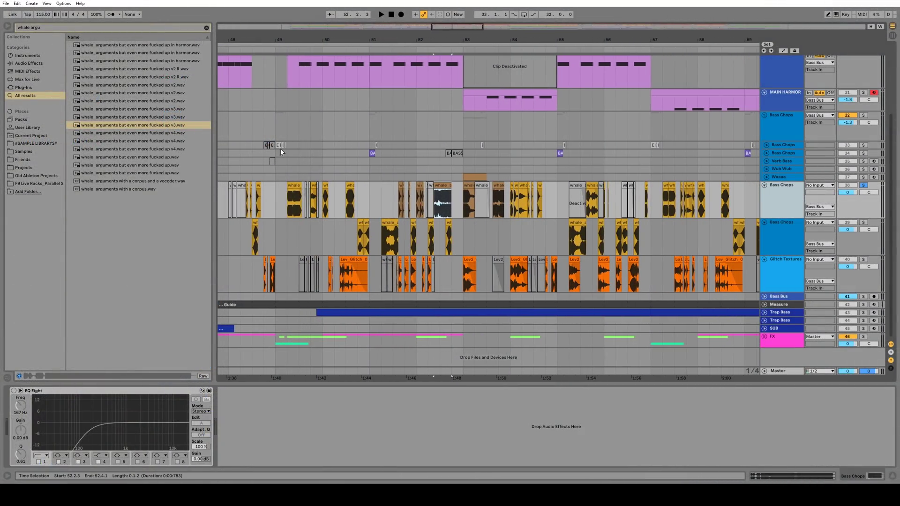
left_click(278, 205)
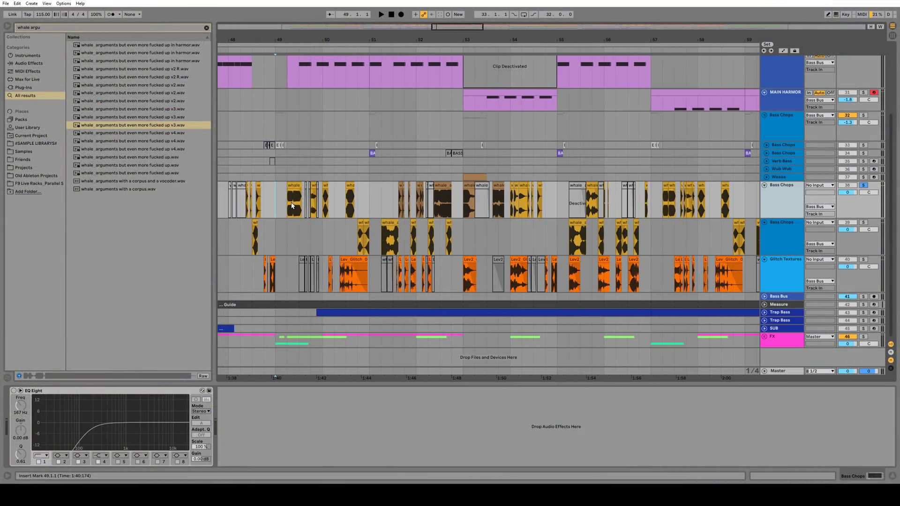
key("space")
left_click(790, 226)
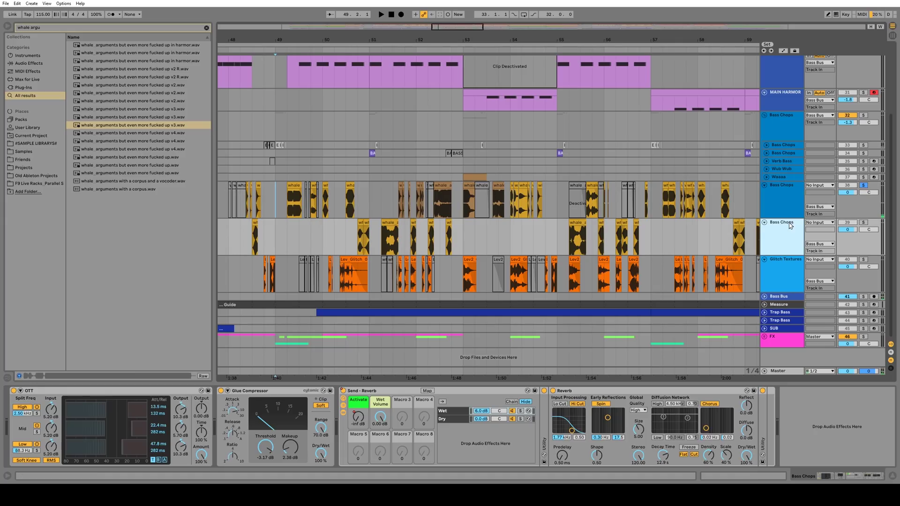
left_click(863, 222)
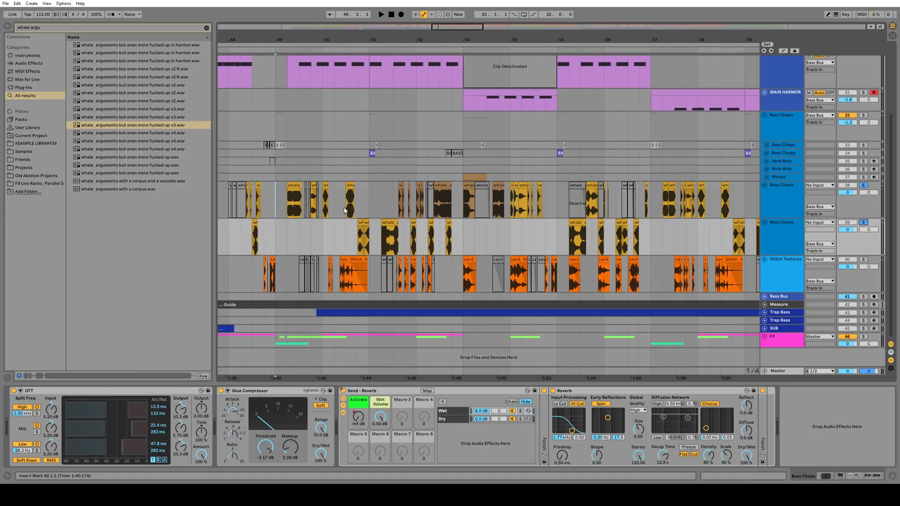
key("space")
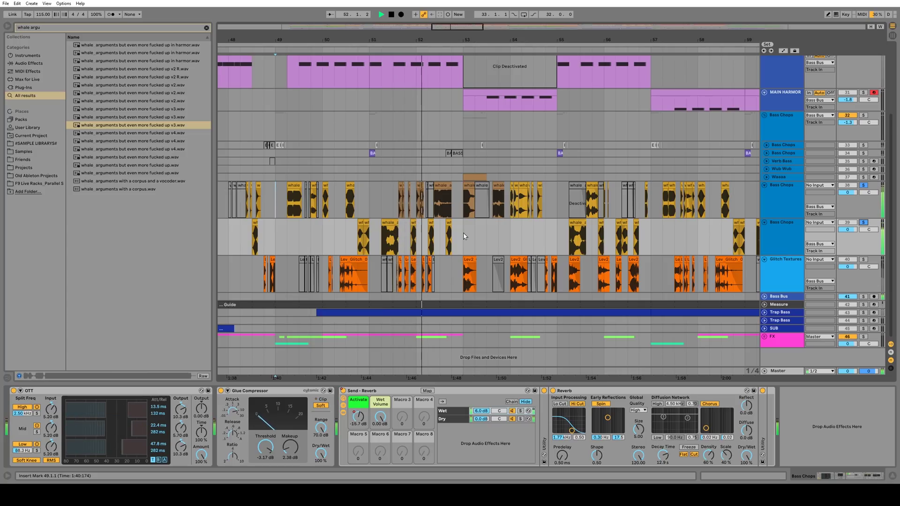
key("space")
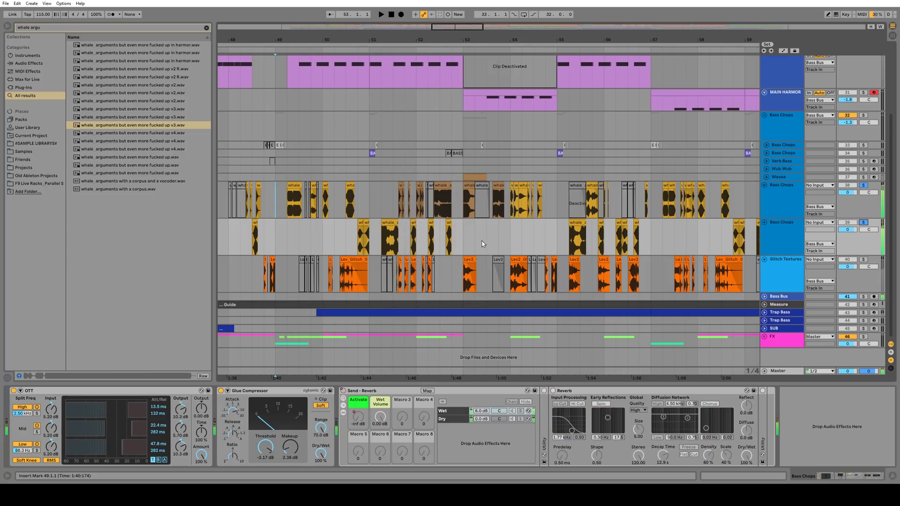
Select Bass Chops track 39 and audition its whale_arguments clips with the reverb send from 51.3.1 and again from 51.2.2
left_click(782, 231)
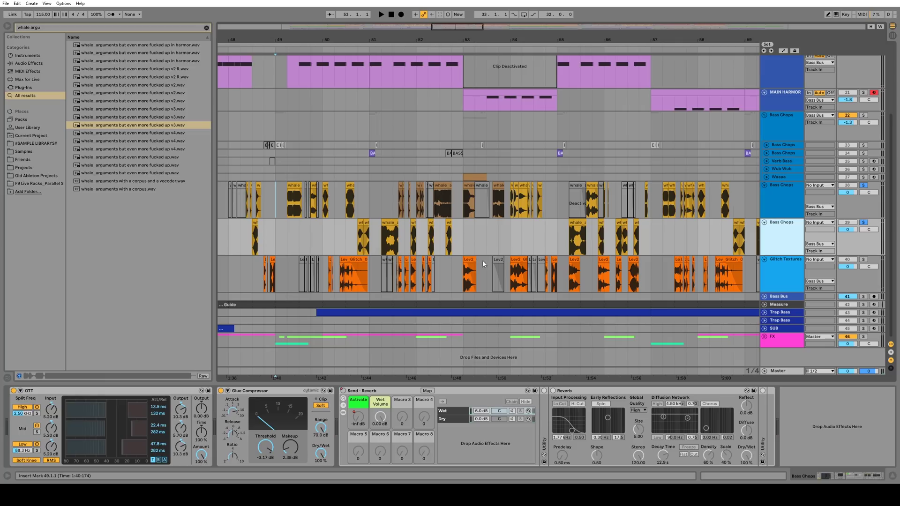
left_click(393, 247)
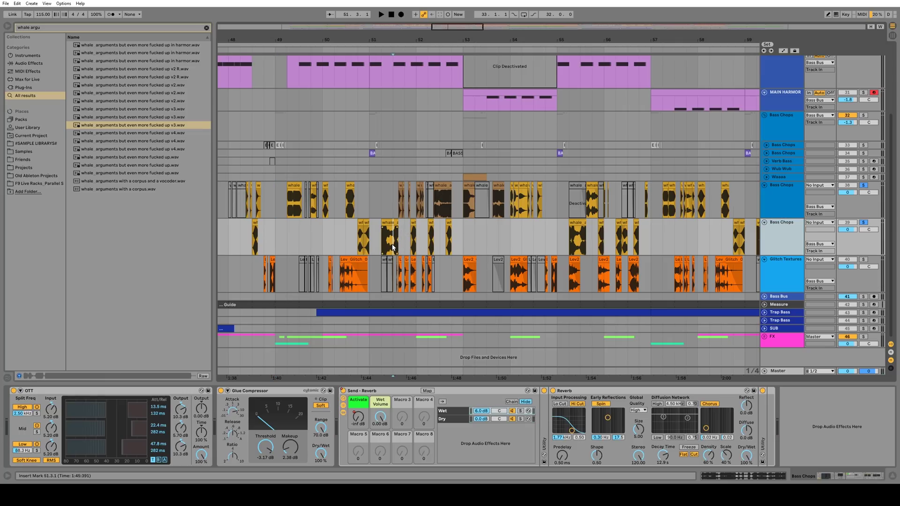
key("space")
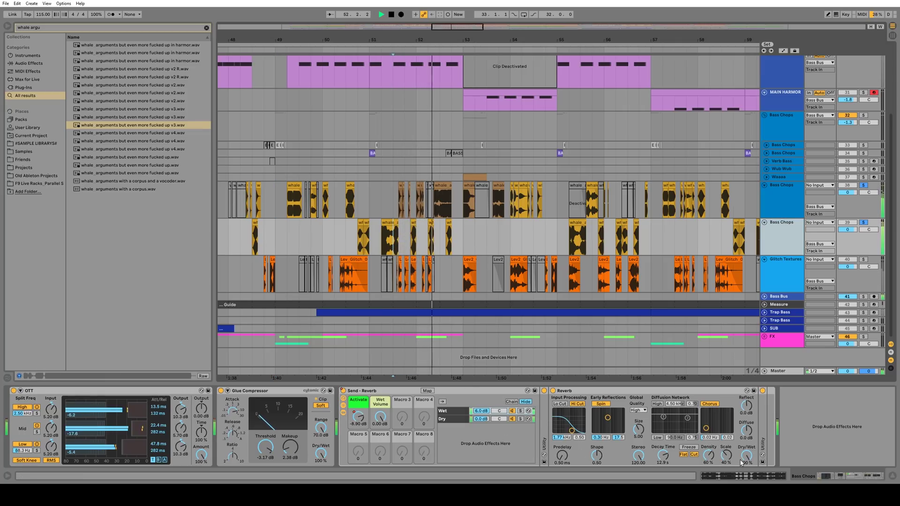
key("space")
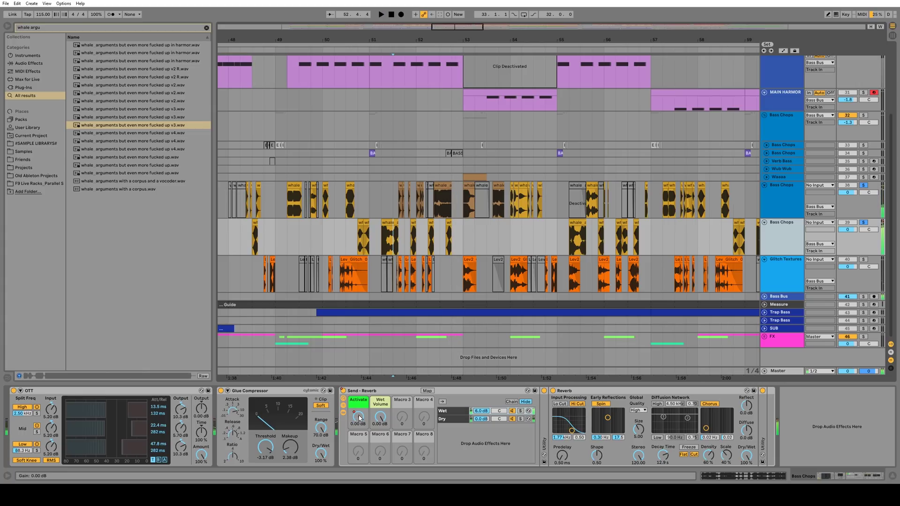
left_click(381, 241)
key("space")
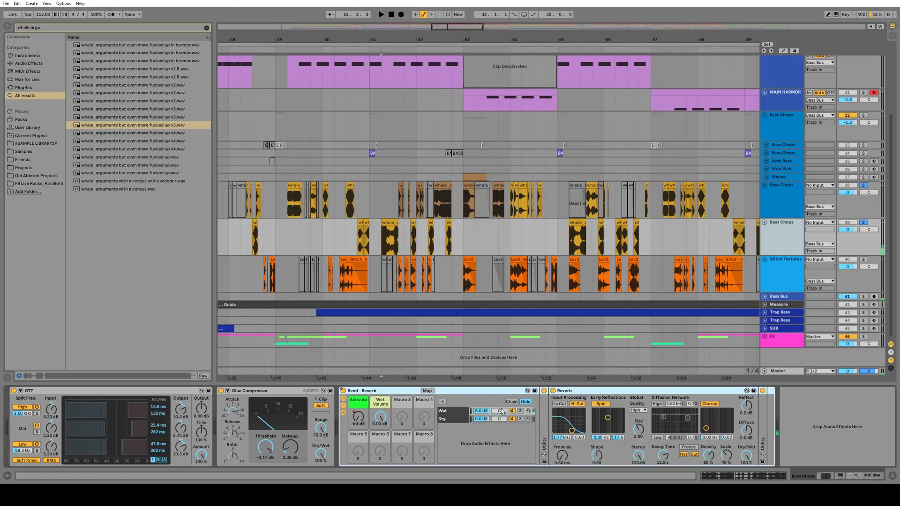
Examine the Dry and Wet chains of the Send - Reverb rack, unfolding the Wet chain's first Utility to check its macro-controlled gain
left_click(454, 420)
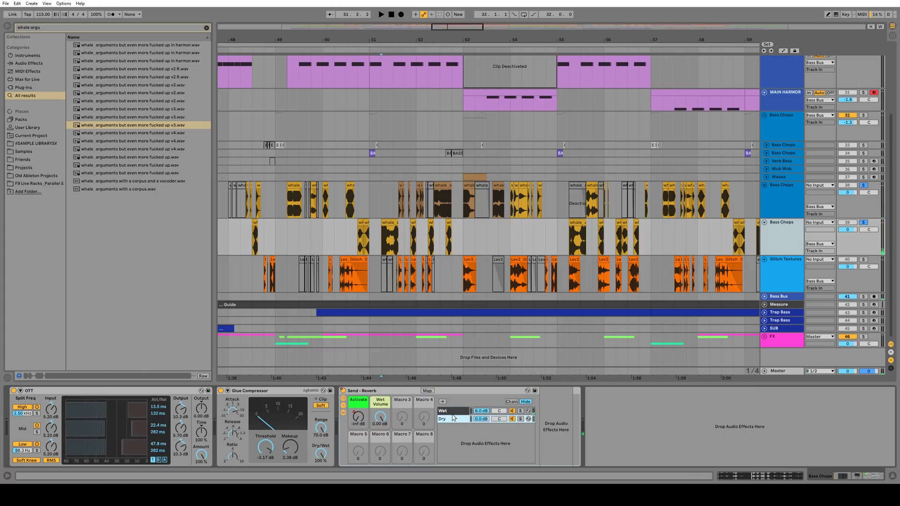
left_click(453, 412)
double_click(543, 423)
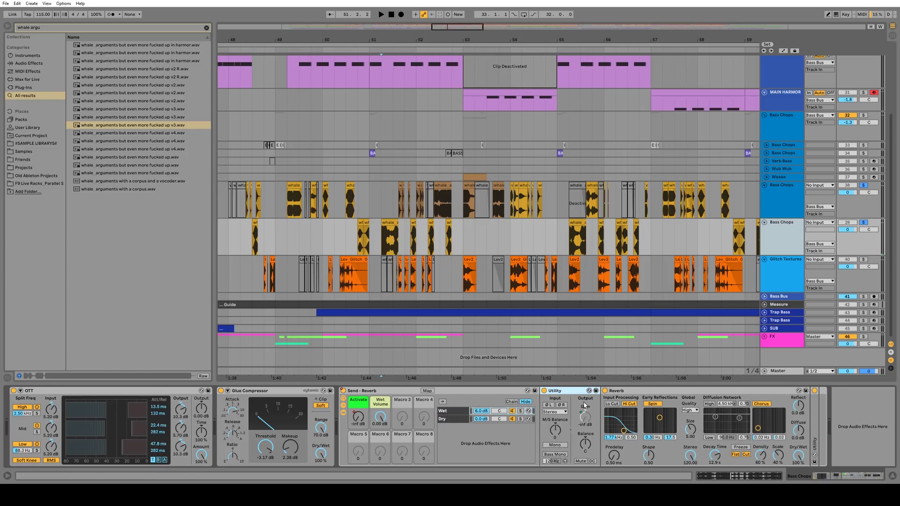
left_click(585, 418)
left_click(586, 418)
left_click(585, 418)
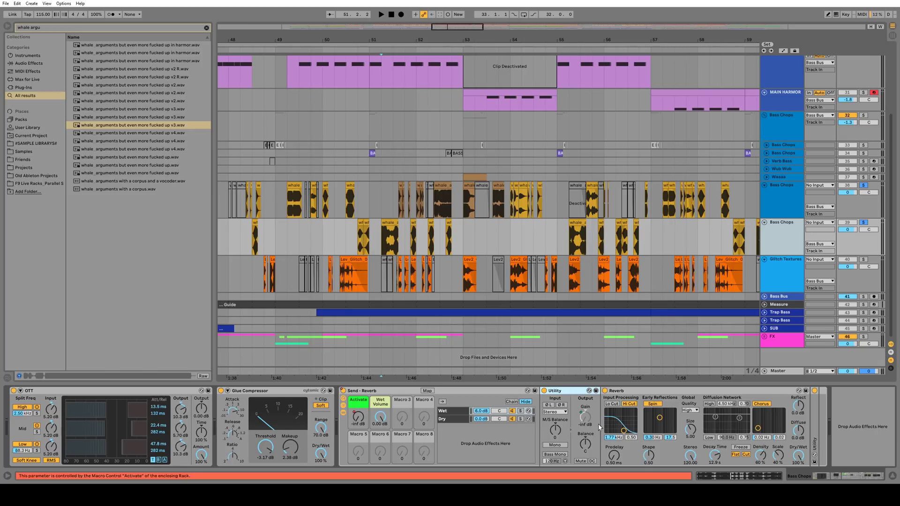
left_click(585, 418)
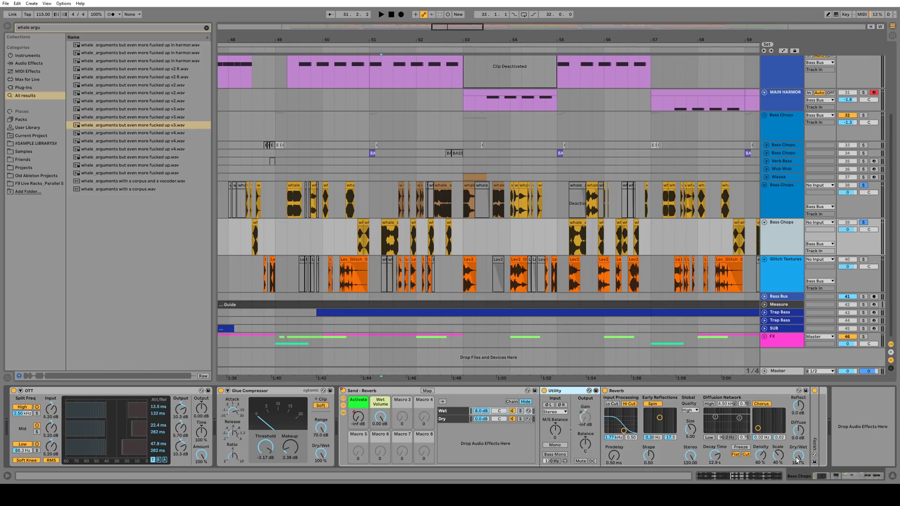
Unfold the Utility after the Reverb to view its gain, fold it again, and play the chops from 51.2.2
double_click(815, 433)
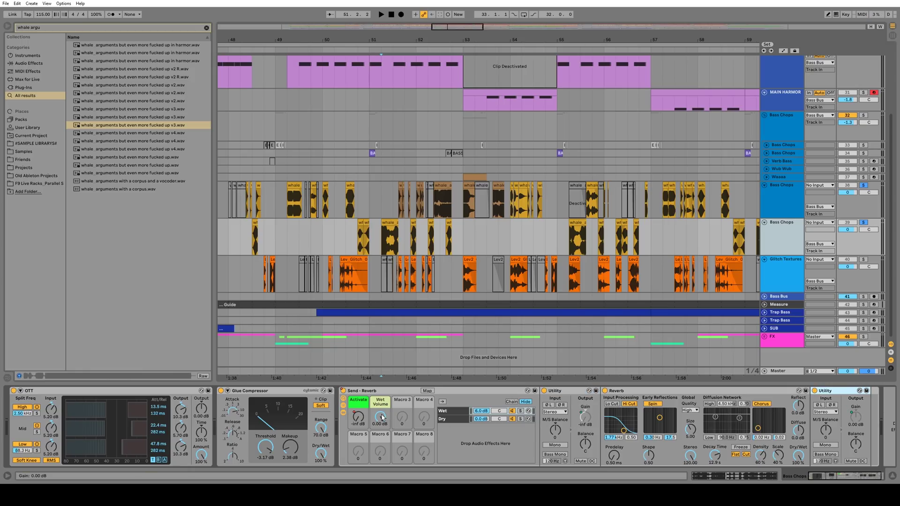
double_click(826, 391)
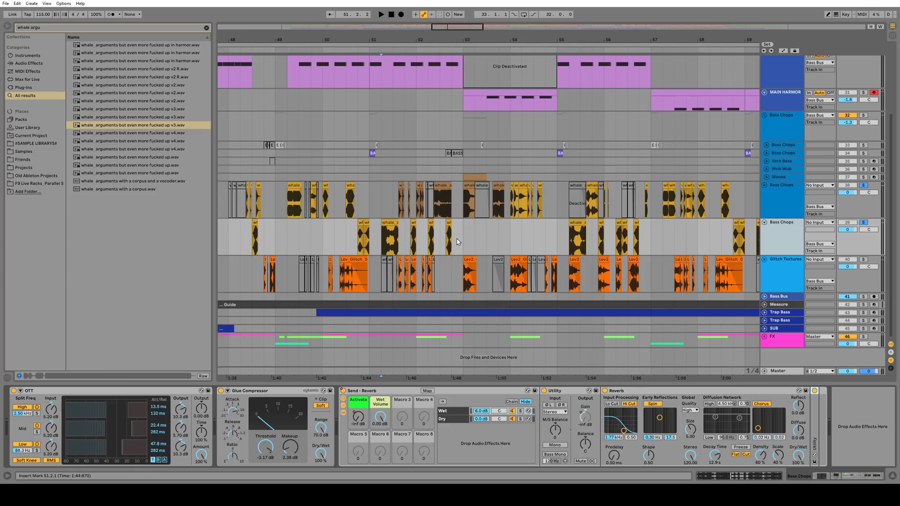
left_click(381, 243)
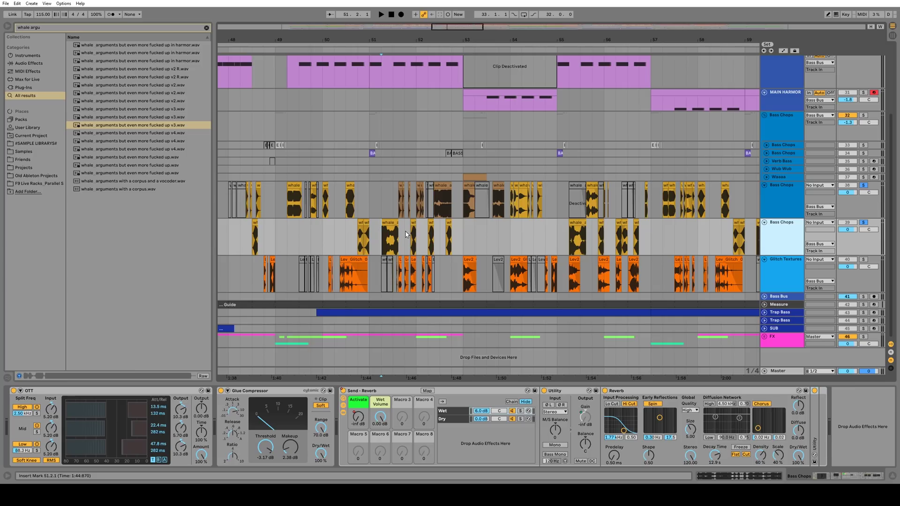
key("space")
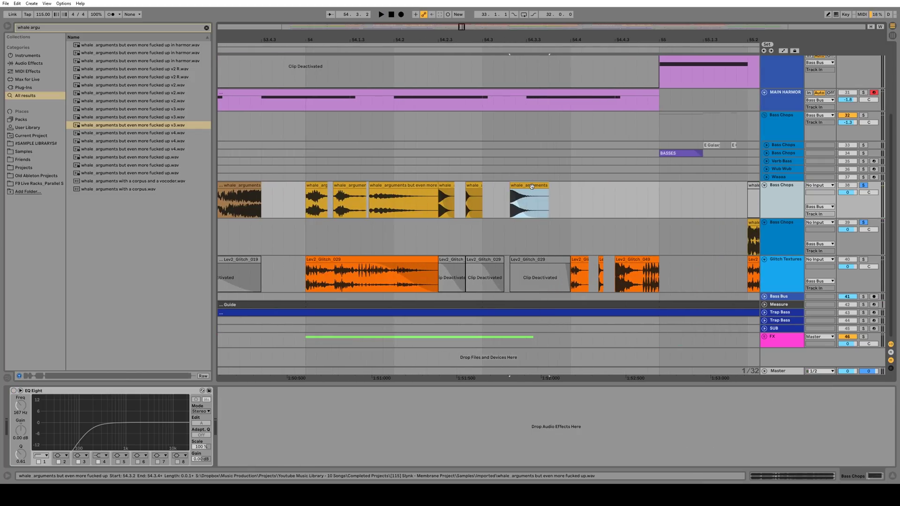
Open the short whale_arguments clip at 54.3.2 on track 38, view its place in the sample waveform, and audition it repeatedly
double_click(533, 185)
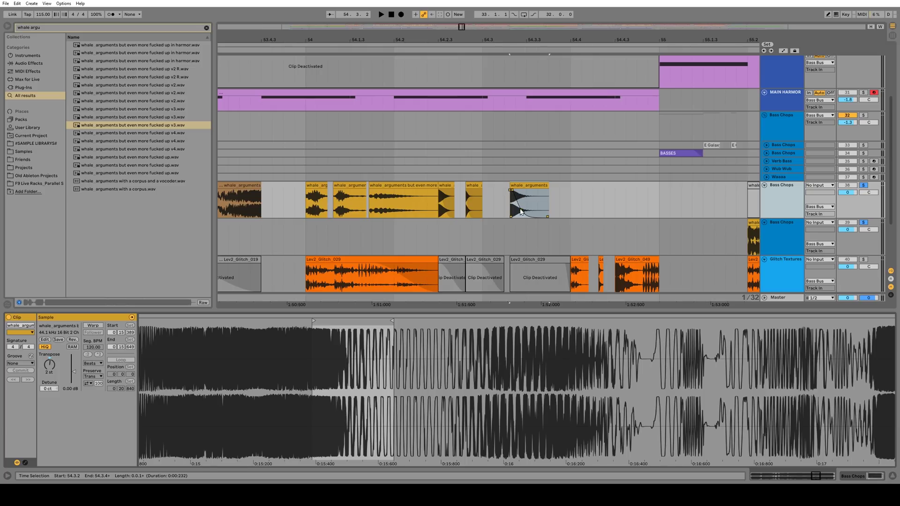
mouse_move(521, 210)
left_mouse_down()
mouse_move(546, 190)
mouse_move(516, 224)
left_mouse_up()
key("space")
key("space")
scroll(408, 348, "down", 8)
key("space")
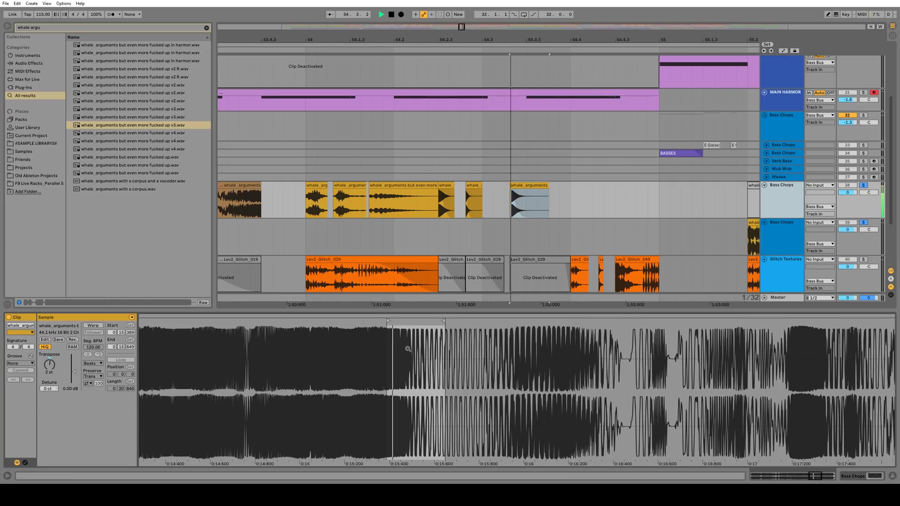
key("space")
key("space")
key("space")
key("space")
key("space")
Unsolo both Bass Chops tracks and play the full mix from bar 49
scroll(610, 52, "down", 3)
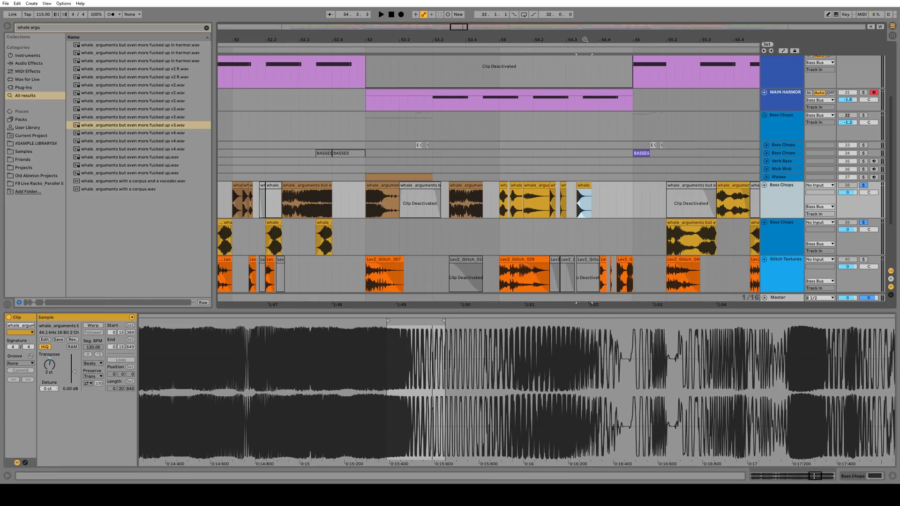
scroll(585, 40, "down", 5)
scroll(611, 229, "down", 3)
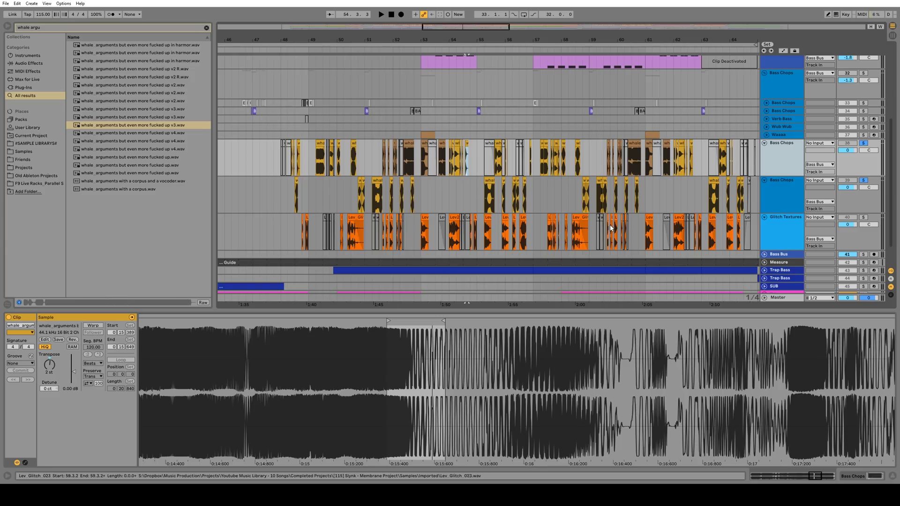
mouse_move(589, 40)
left_mouse_down()
mouse_move(532, 38)
mouse_move(589, 38)
left_mouse_up()
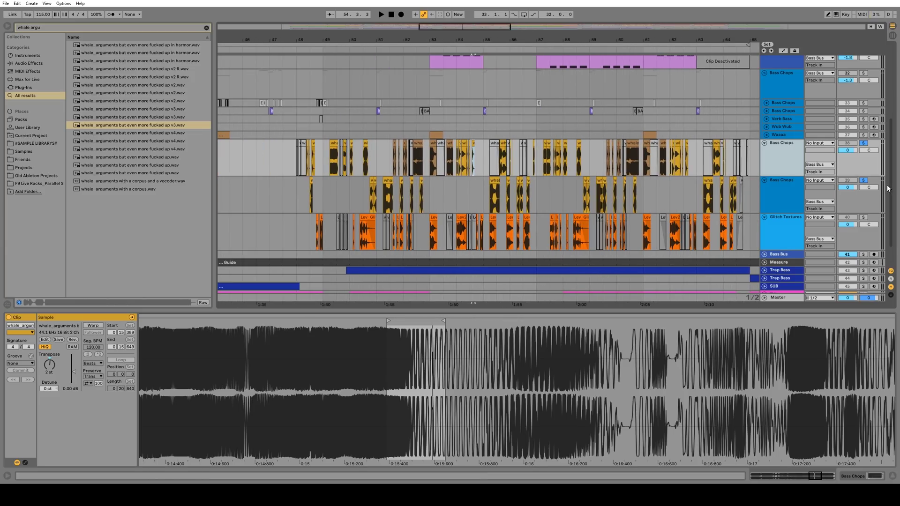
left_click(863, 182)
scroll(323, 147, "up", 3)
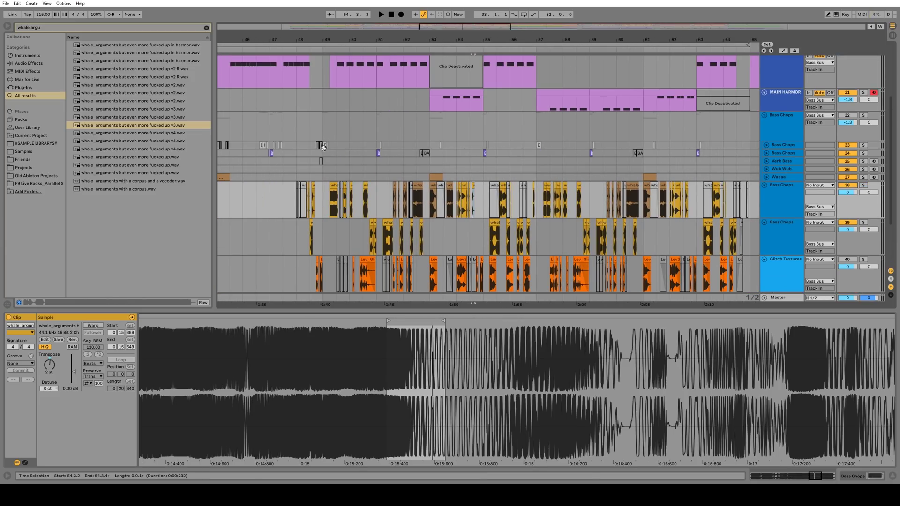
left_click(326, 171)
key("space")
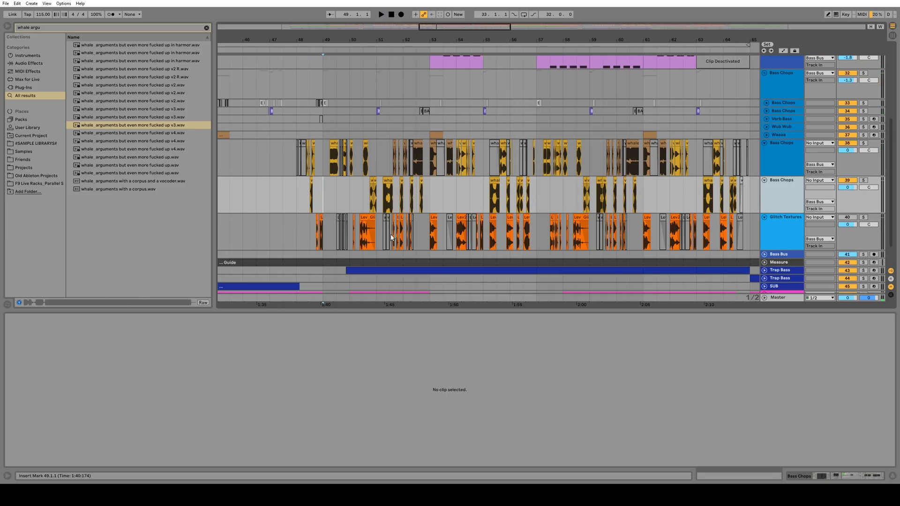
Expand the Black Octopus Sound - Leviathan - Glitch - Aliens & Robots folder within ## FX in the sample library
scroll(372, 59, "up", 5, "ctrl")
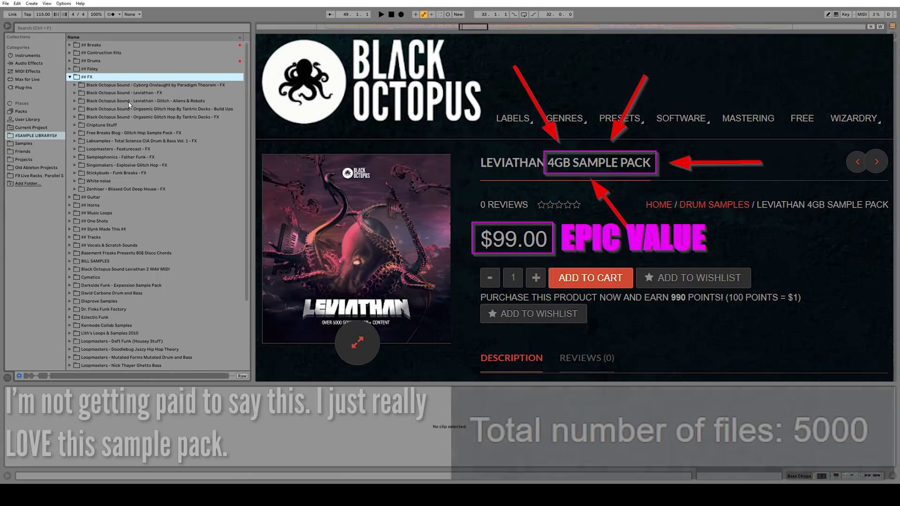
left_click(164, 102)
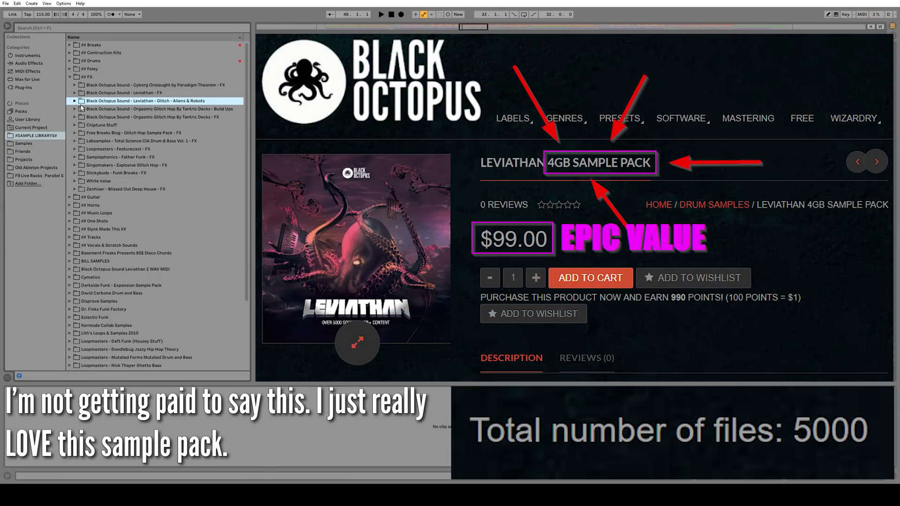
left_click(74, 101)
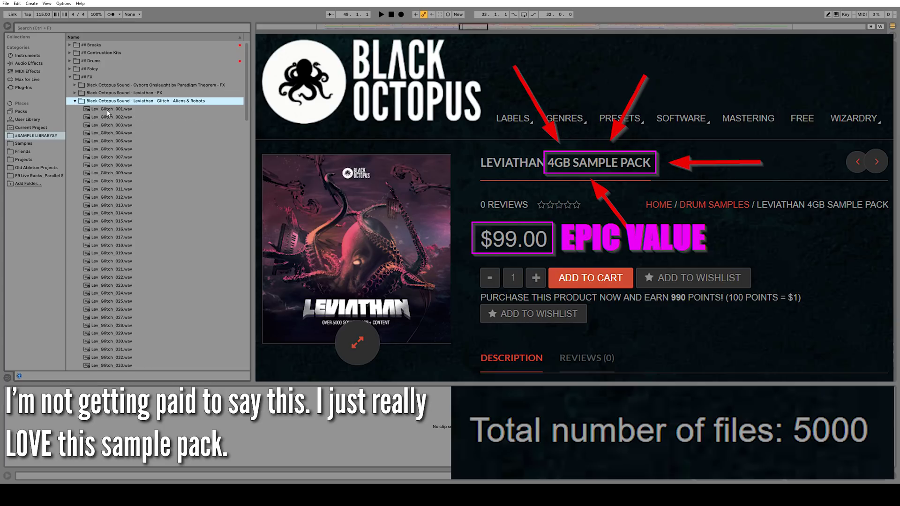
Preview the Leviathan glitch samples one after another, from Lev_Glitch_001.wav to Lev_Glitch_011.wav
key("Down")
key("Down")
key("Down")
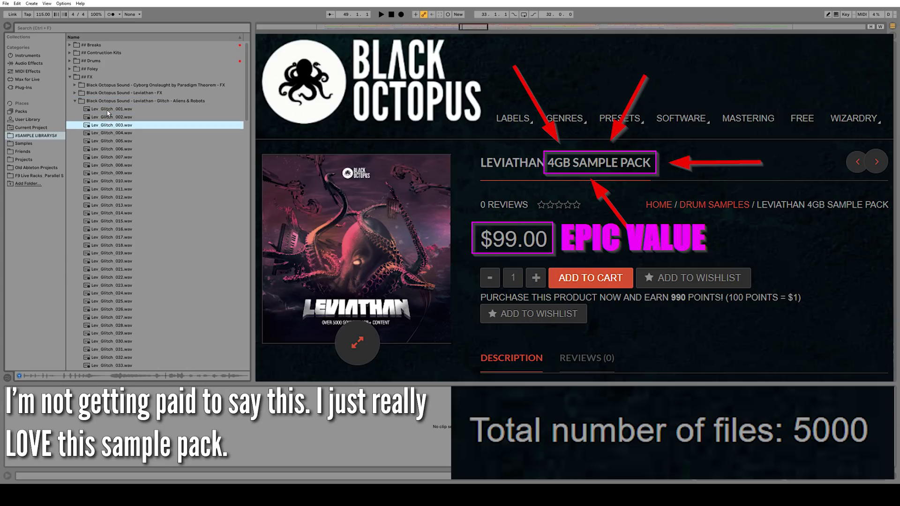
key("Down")
key("Down")
key("Down")
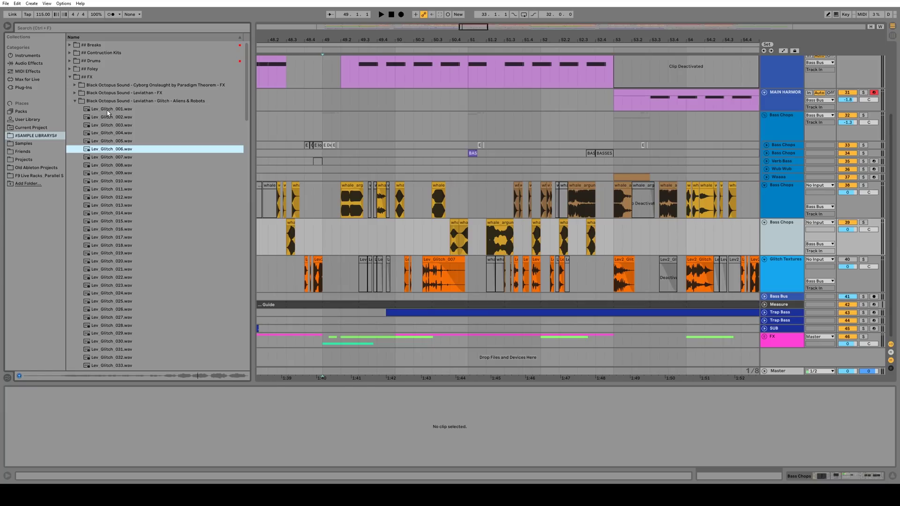
key("Down")
key("Down")
key("Down")
key("Down")
key("Down")
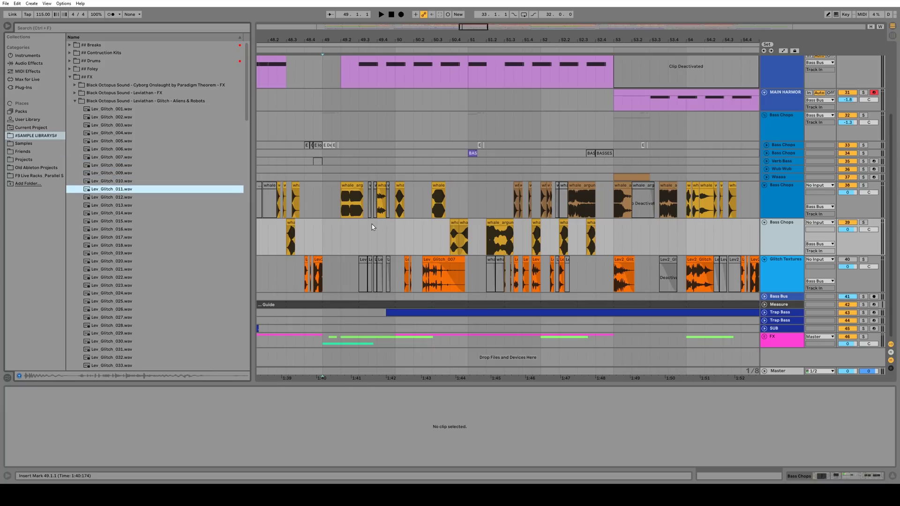
Narrow the browser, preview Lev_Glitch_007.wav, and select its matching clip at 50.2.3 on the Glitch Textures track
left_click_drag(253, 168, 180, 183)
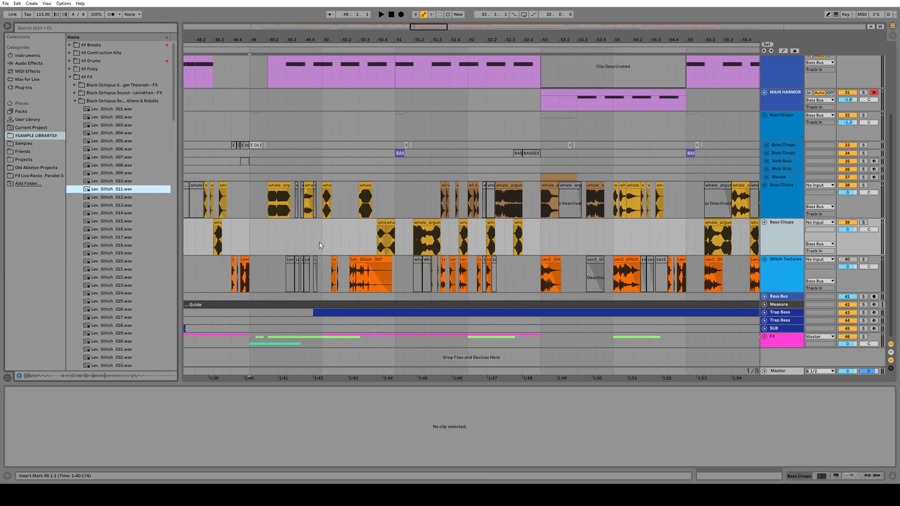
left_click(108, 158)
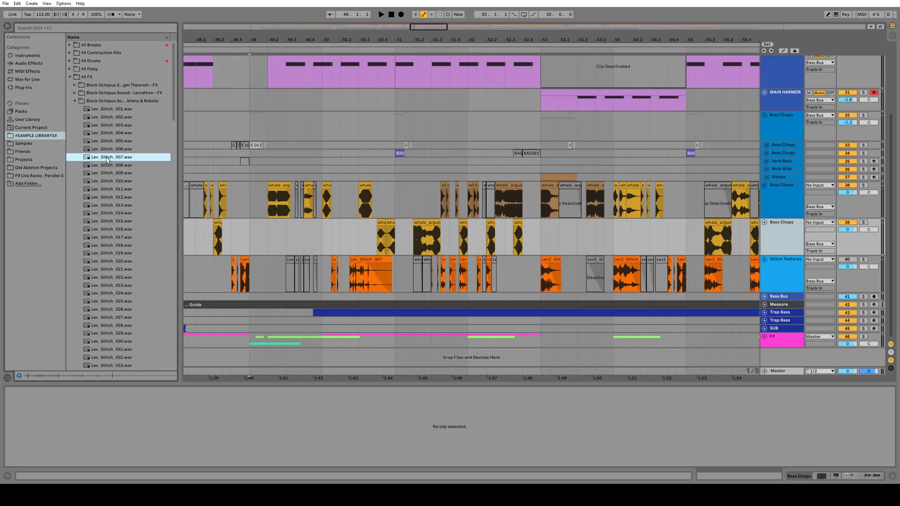
left_click(370, 276)
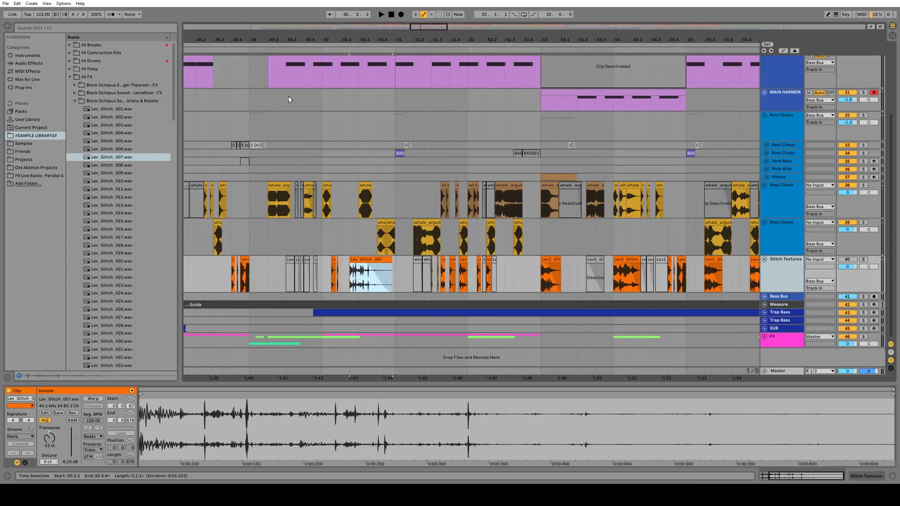
Show the device view, play the Glitch Textures track soloed from 48.4.1, and select its clip at 50.1.3
key("shift+Tab")
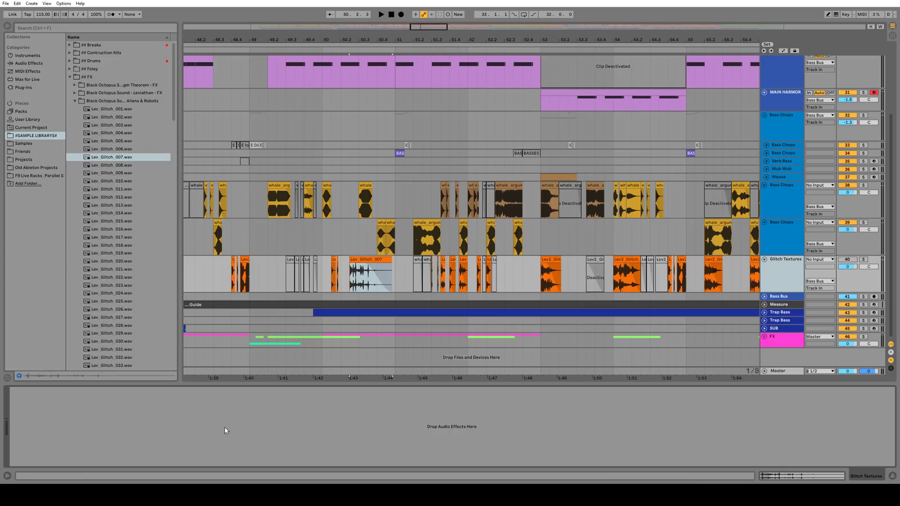
left_click(228, 274)
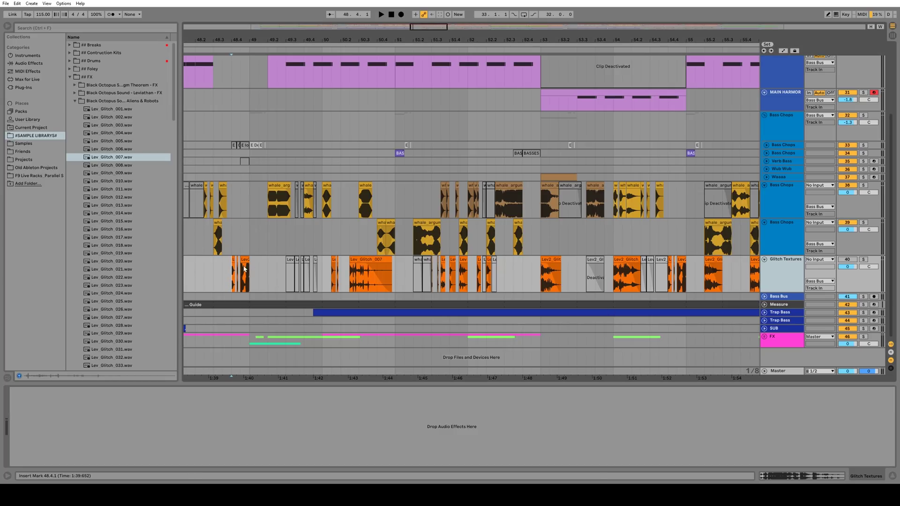
key("space")
left_click(864, 261)
left_click(335, 275)
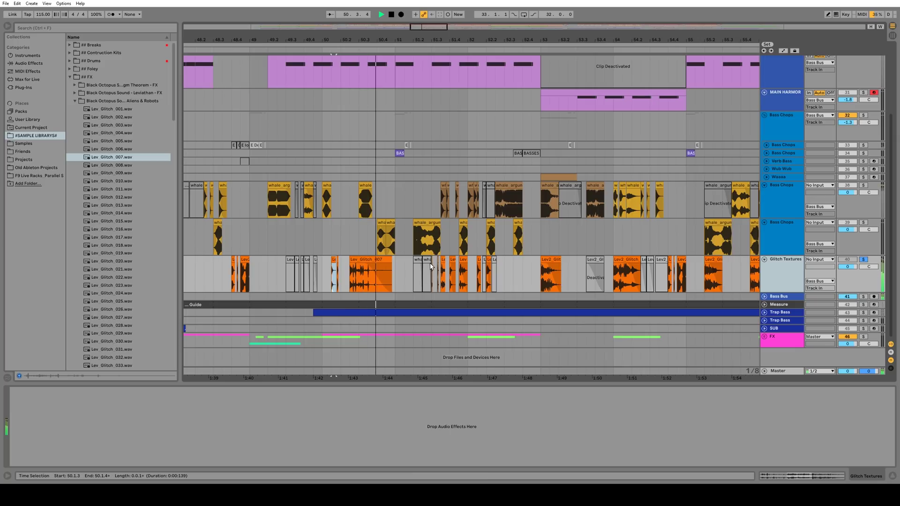
Solo both whale_arguments Bass Chops tracks alongside Glitch Textures and play the three together
left_click(864, 185)
key("space")
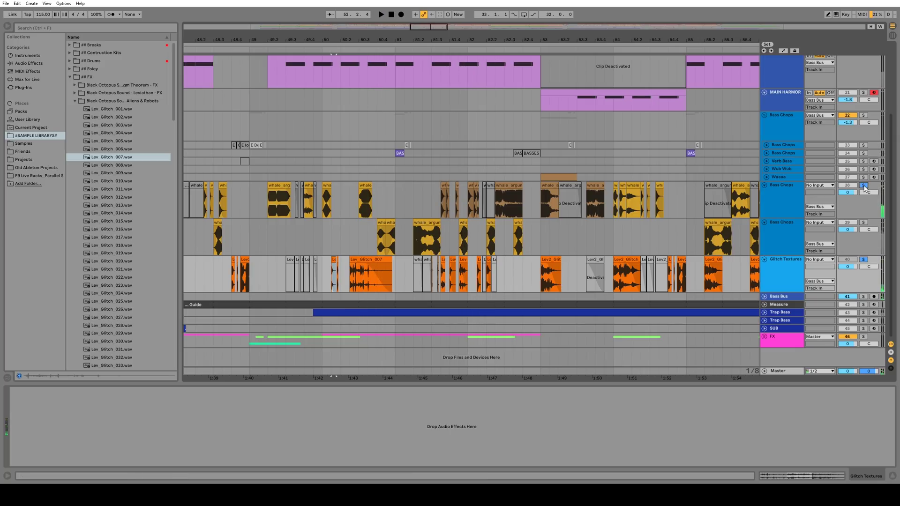
left_click(864, 223)
key("space")
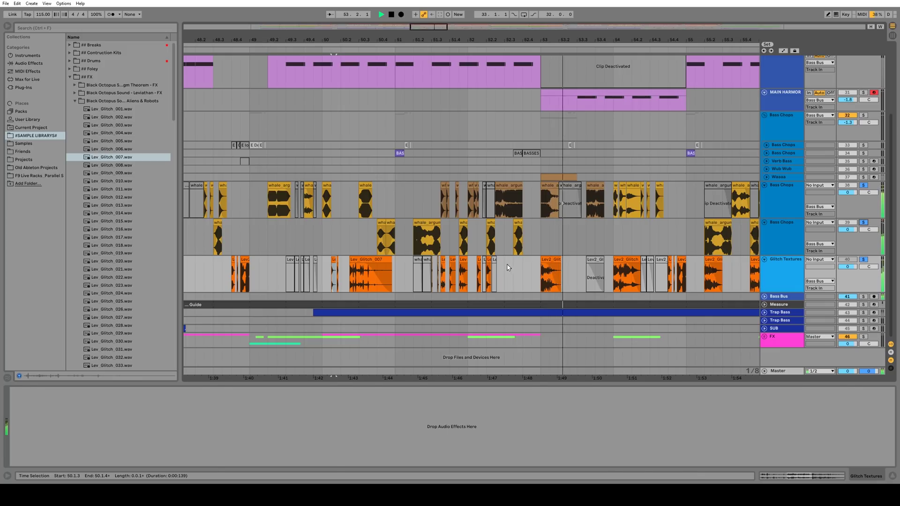
left_click(541, 239)
scroll(539, 235, "right", 5)
key("space")
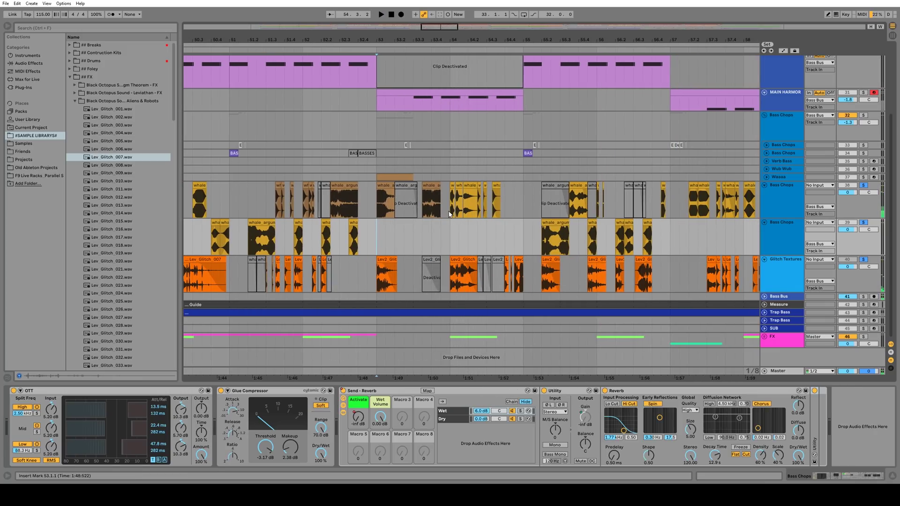
Play the soloed Bass Chops and Glitch Textures combination from bar 54
left_click(448, 212)
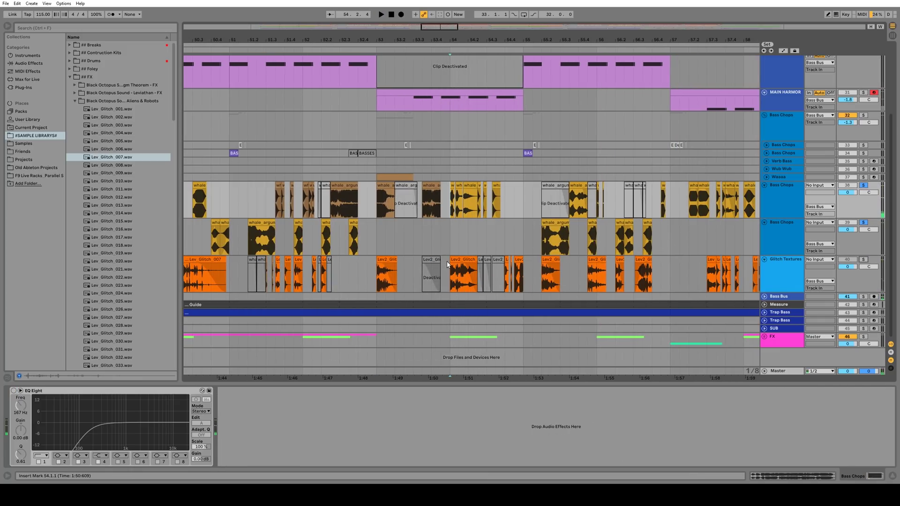
key("space")
key("space")
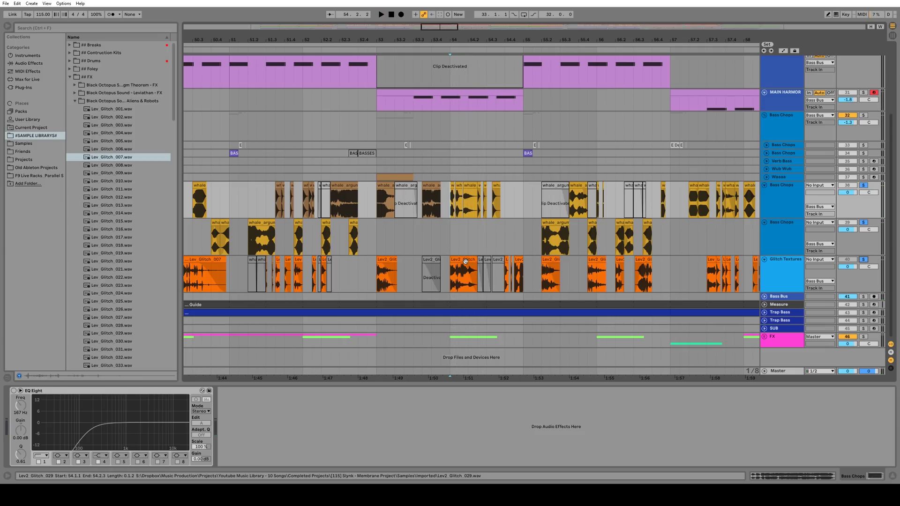
key("space")
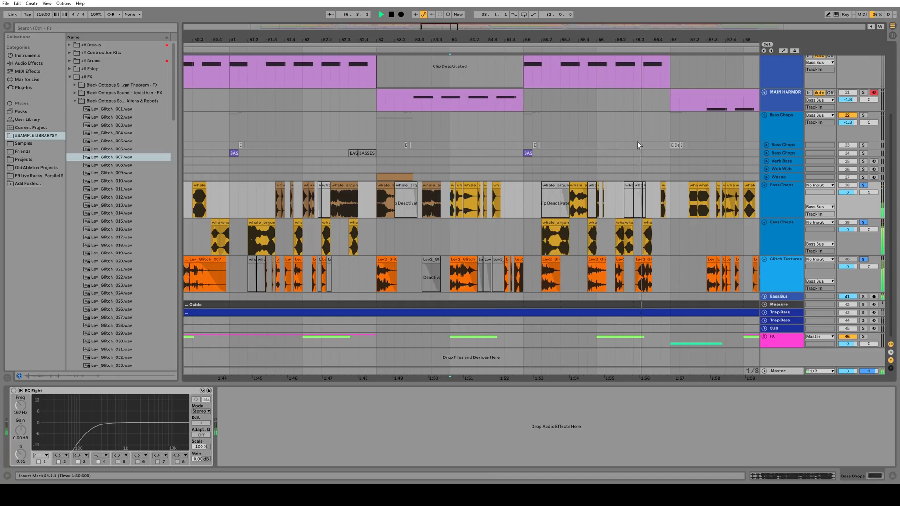
key("space")
Fold the two Bass Chops tracks and Glitch Textures, and turn off their solos
scroll(354, 278, "down", 5)
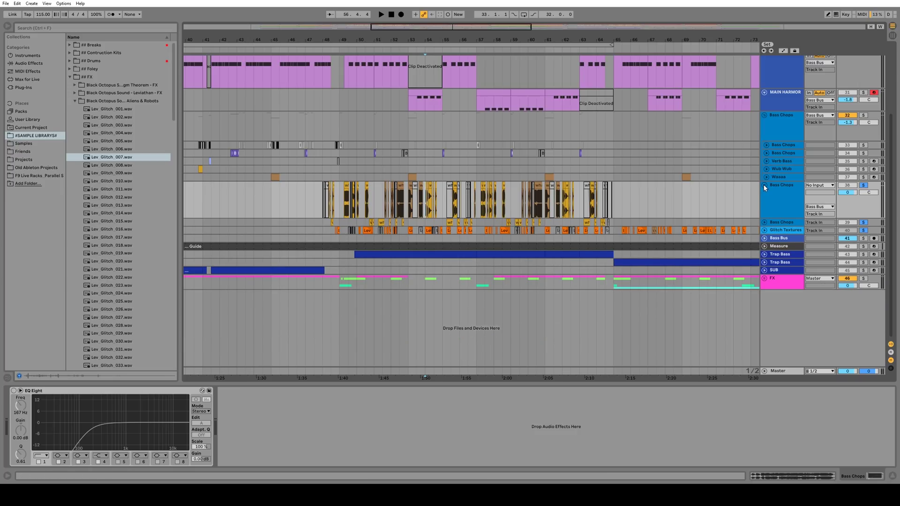
left_click(764, 185)
left_click(863, 185)
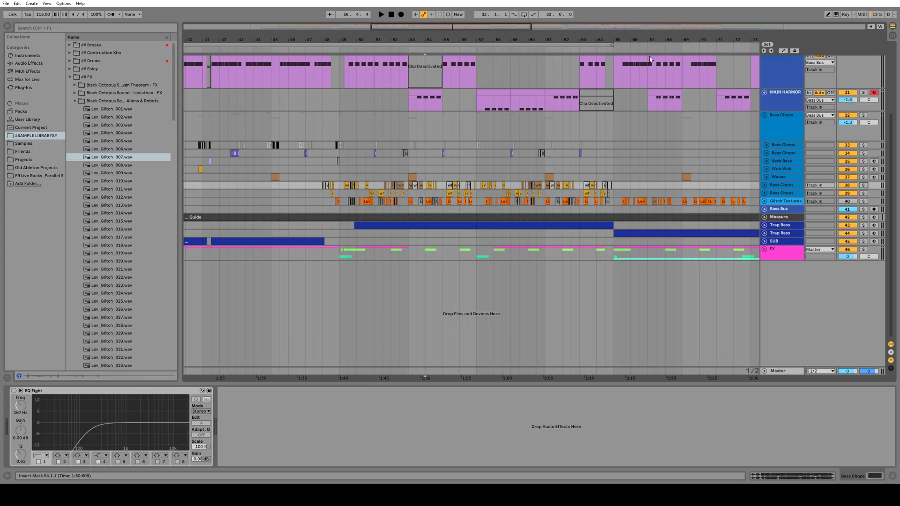
left_click_drag(651, 40, 429, 40)
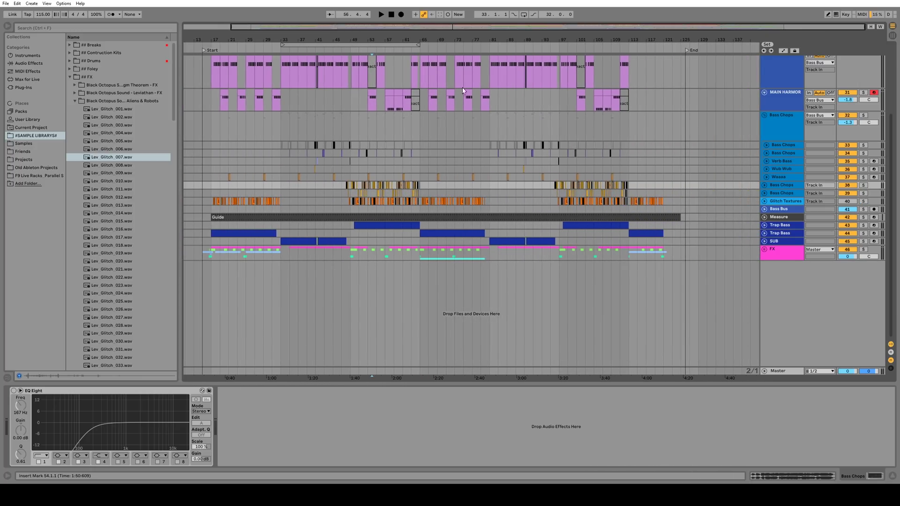
Select bars 97 to 112 across the Bass Chops and Glitch Textures tracks and show the arrangement's automation lanes
left_click_drag(561, 175, 627, 203)
scroll(725, 150, "up", 4)
key("a")
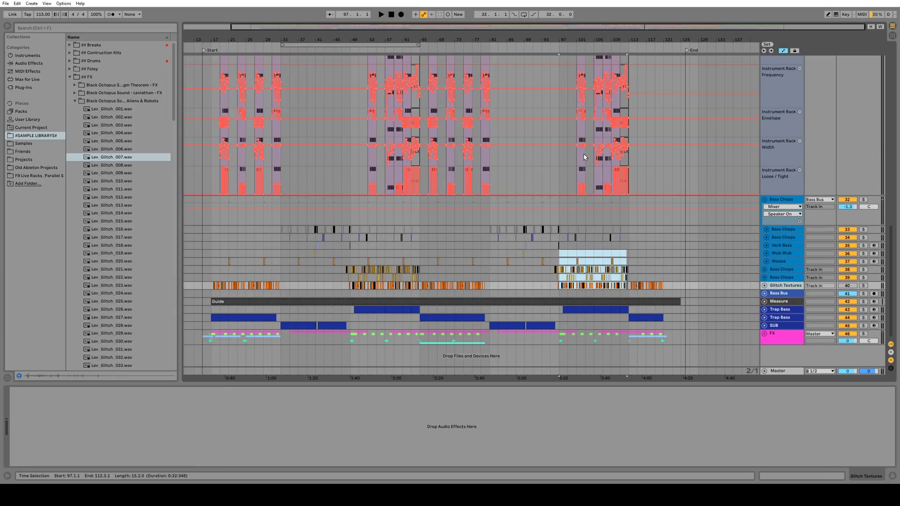
scroll(584, 153, "up", 12)
scroll(514, 111, "up", 5)
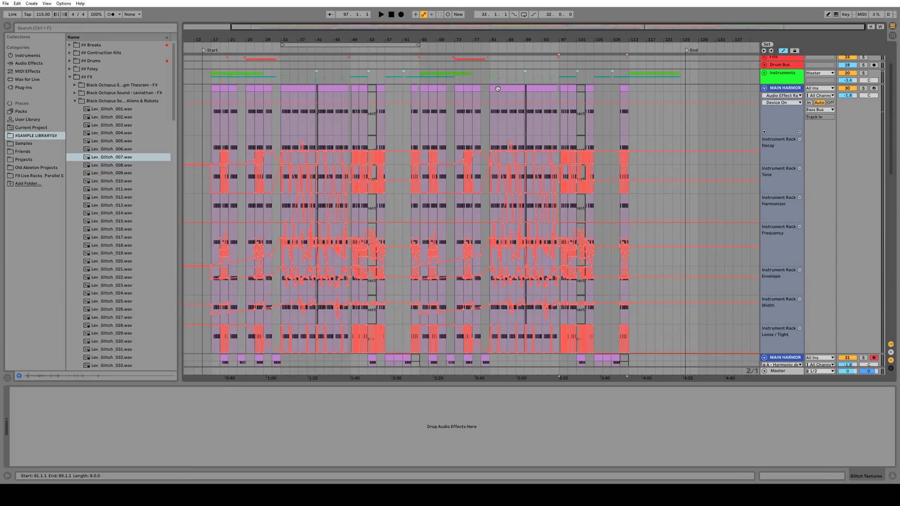
Play from bar 81 while examining the Instrument Rack macro automation on the first MAIN HARMOR track
left_click(498, 88)
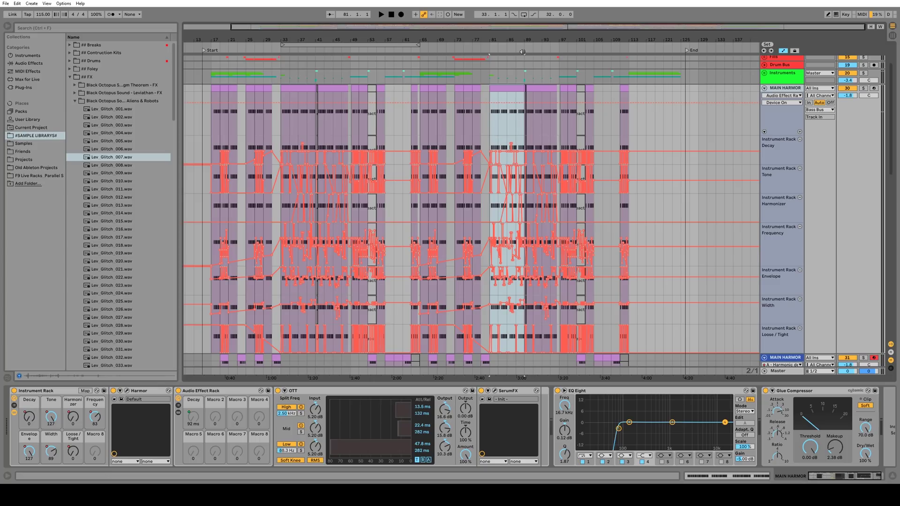
left_click_drag(526, 36, 526, 85)
scroll(365, 122, "down", 3)
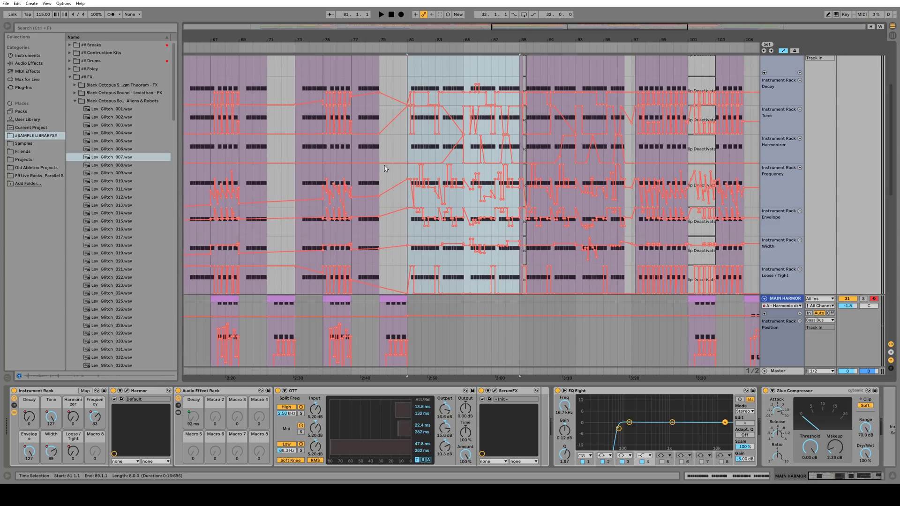
left_click(406, 156)
key("space")
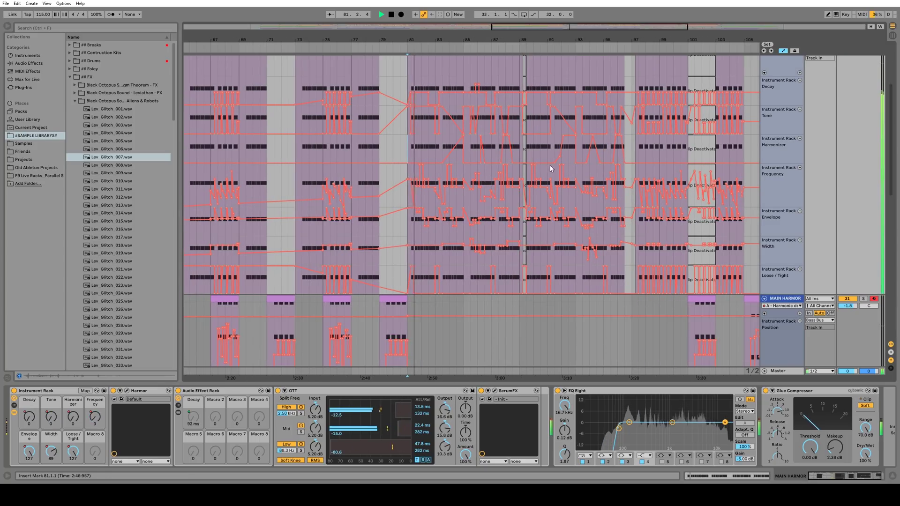
scroll(575, 170, "up", 3)
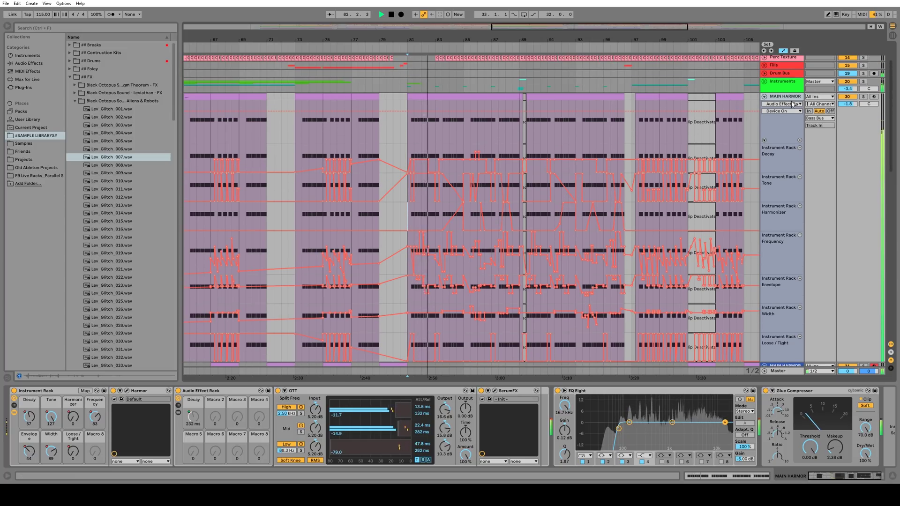
scroll(413, 170, "down", 3)
key("space")
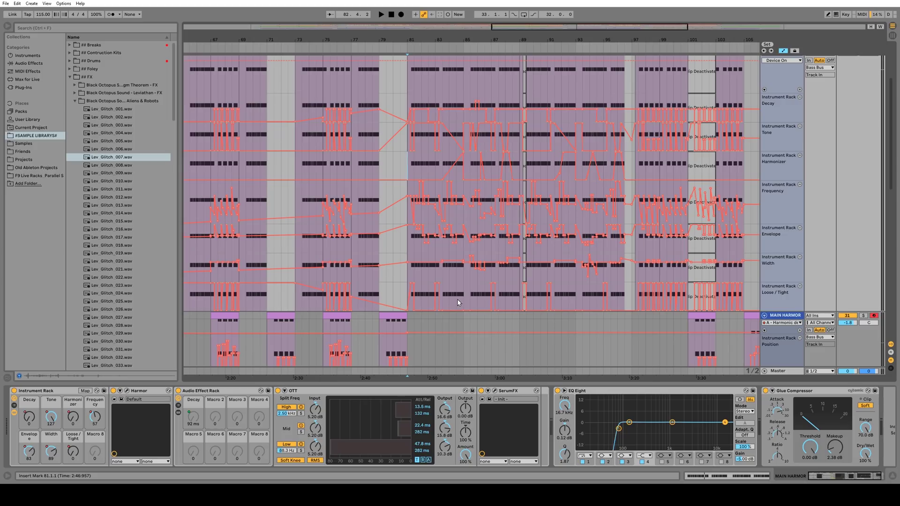
Fold both MAIN HARMOR tracks and collapse the Bass Chops group in the full arrangement
scroll(445, 188, "up", 3)
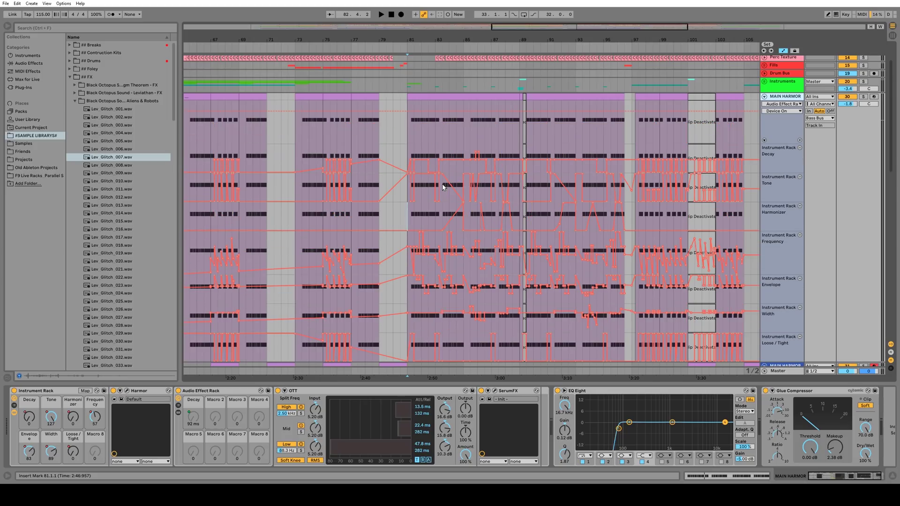
left_click_drag(443, 40, 447, 5)
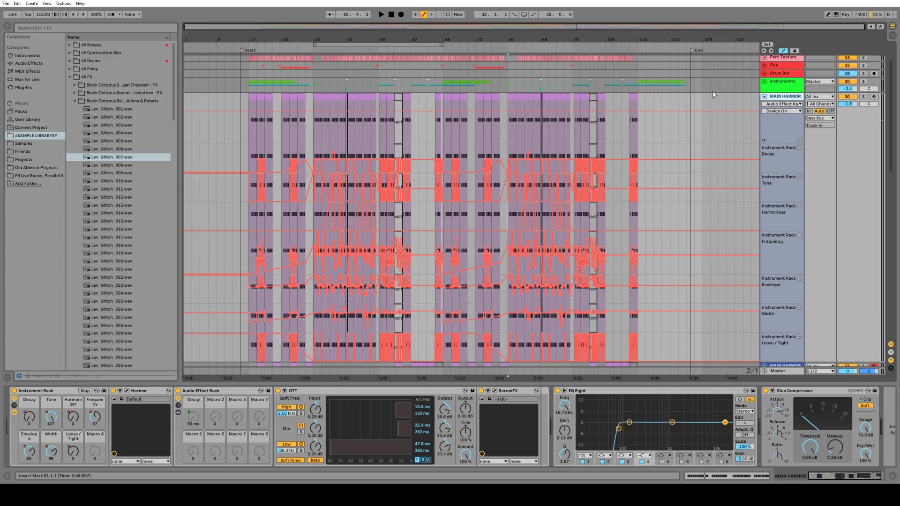
left_click(764, 96)
left_click(764, 105)
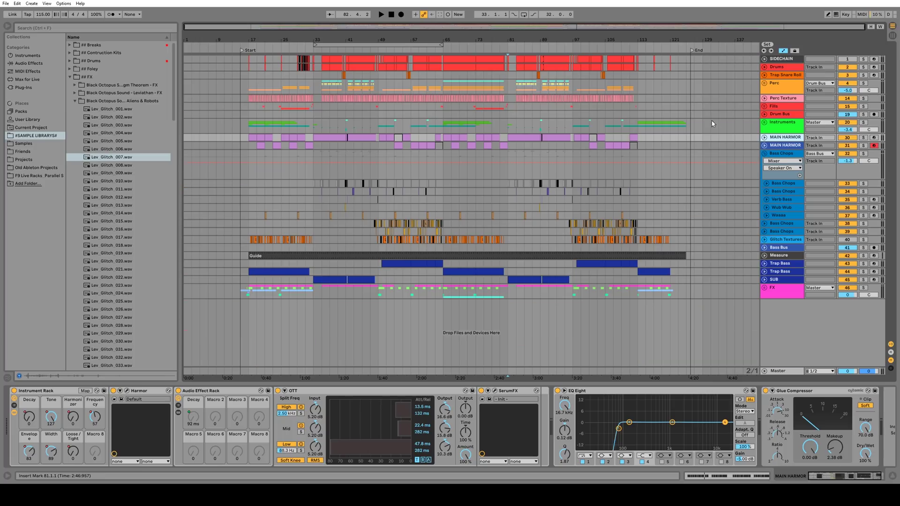
left_click(765, 154)
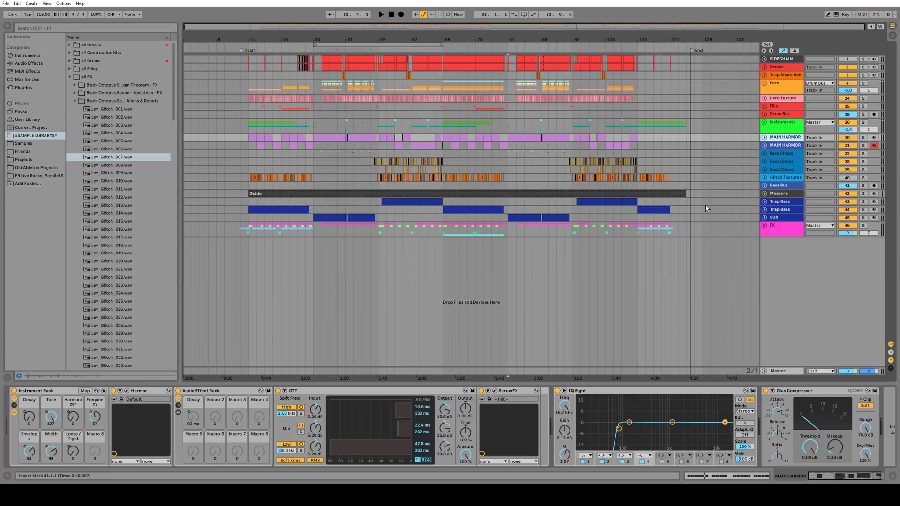
Select the SUB track's clip at bar 33 and locate Slynk - Sub Bass.adg in the Slynk - Essential Ableton Tool Box instruments
left_click(764, 218)
left_click(328, 218)
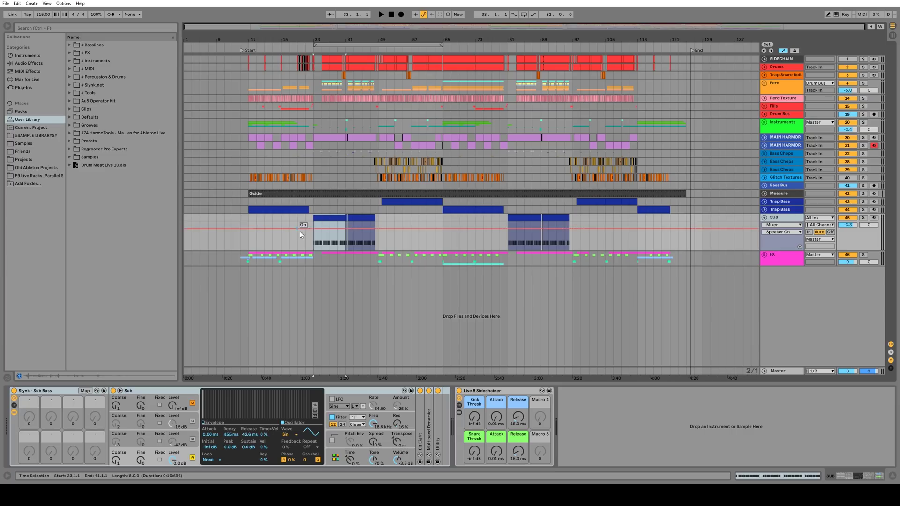
left_click(72, 85)
left_click(75, 102)
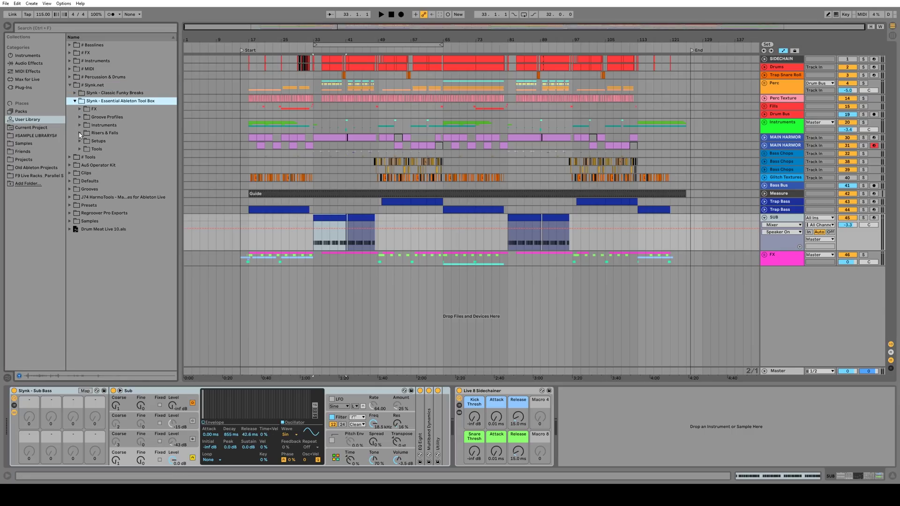
left_click(80, 125)
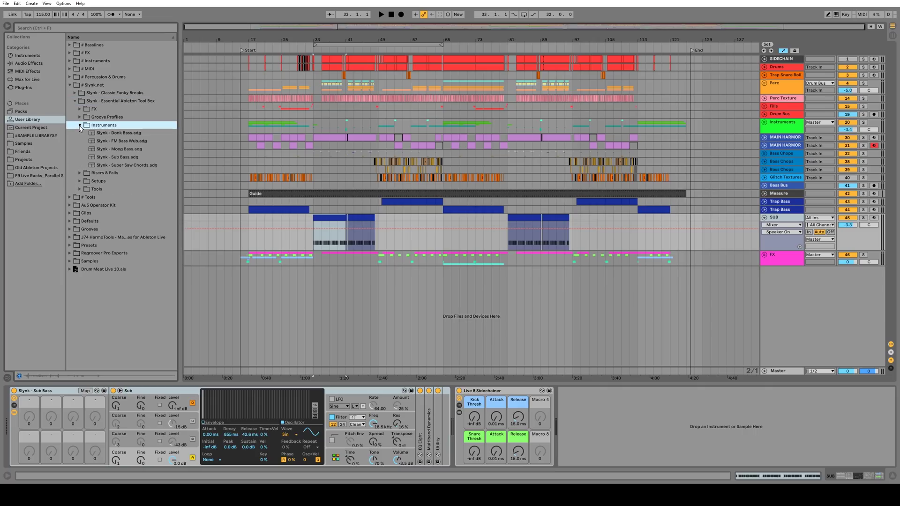
left_click(112, 158)
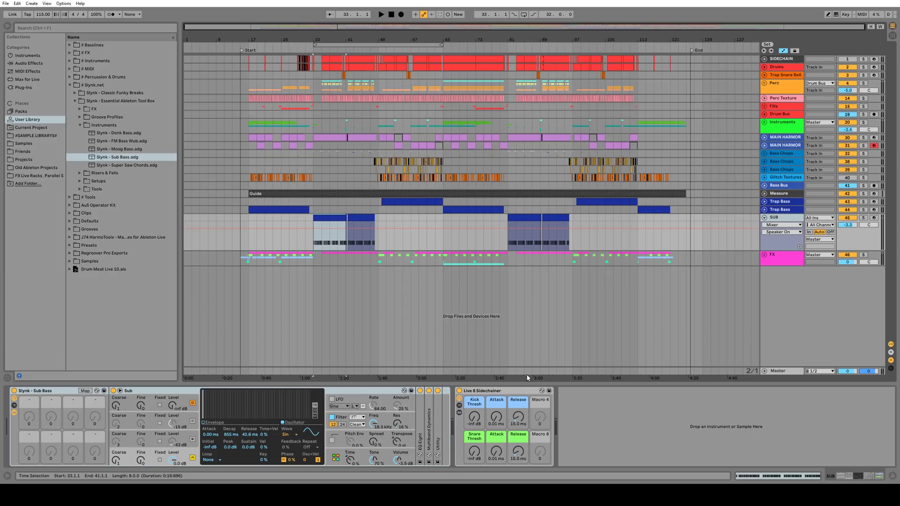
Solo the SUB track and play it from bar 33
left_click(863, 217)
key("space")
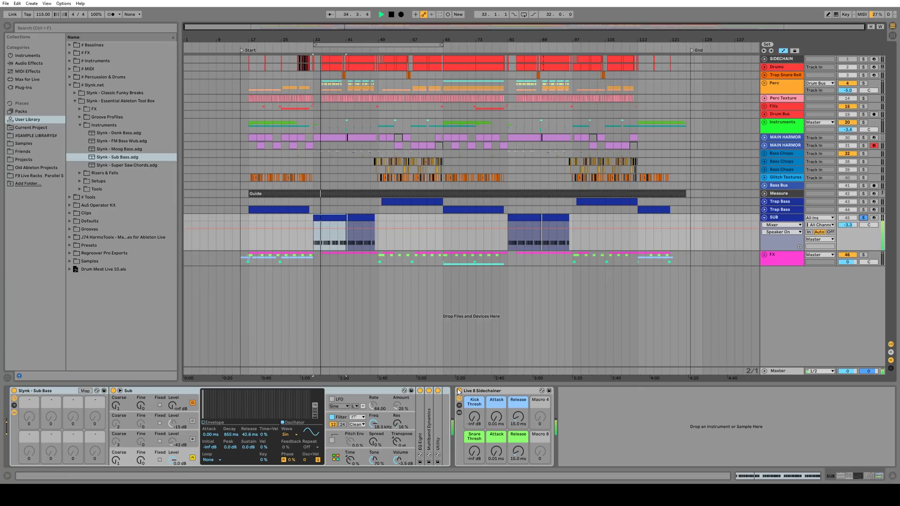
Solo and unfold the upper Trap Bass track (43), and open its Kick 2 plug-in over the arrangement
left_click(782, 210)
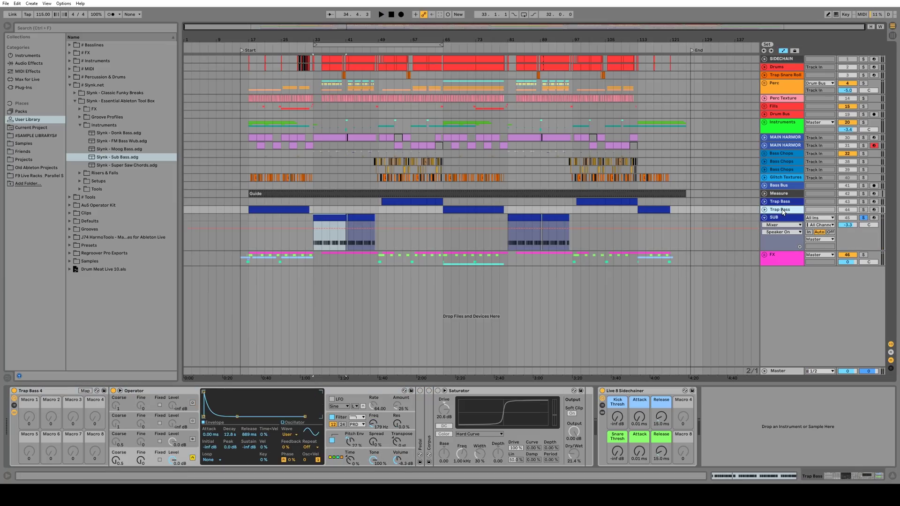
left_click(788, 202)
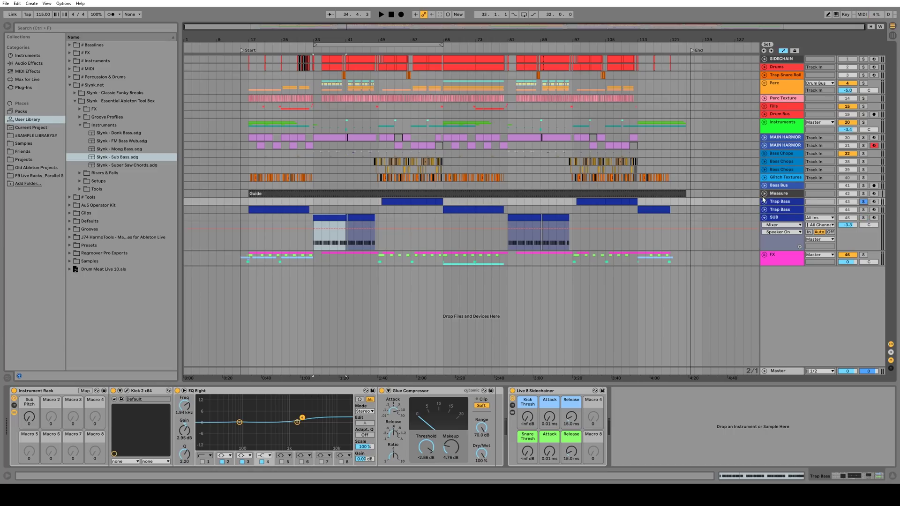
left_click(765, 202)
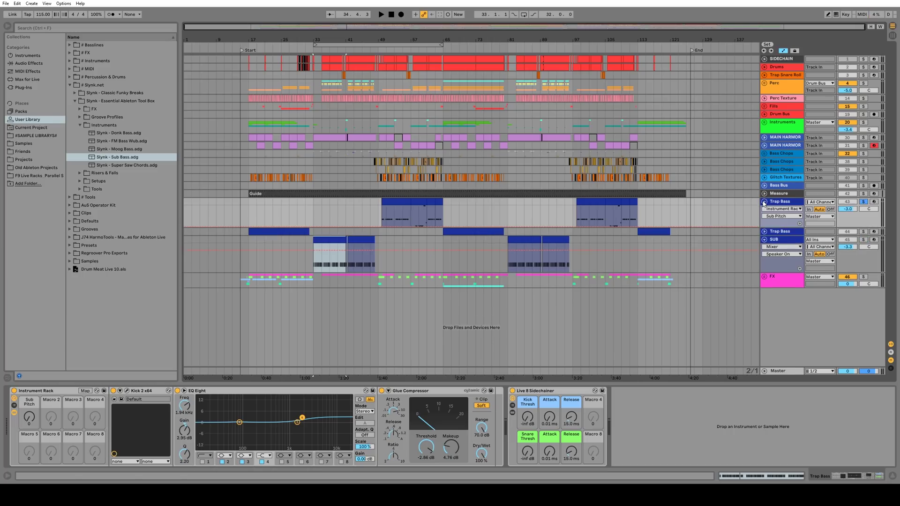
left_click(127, 391)
left_click_drag(319, 65, 511, 125)
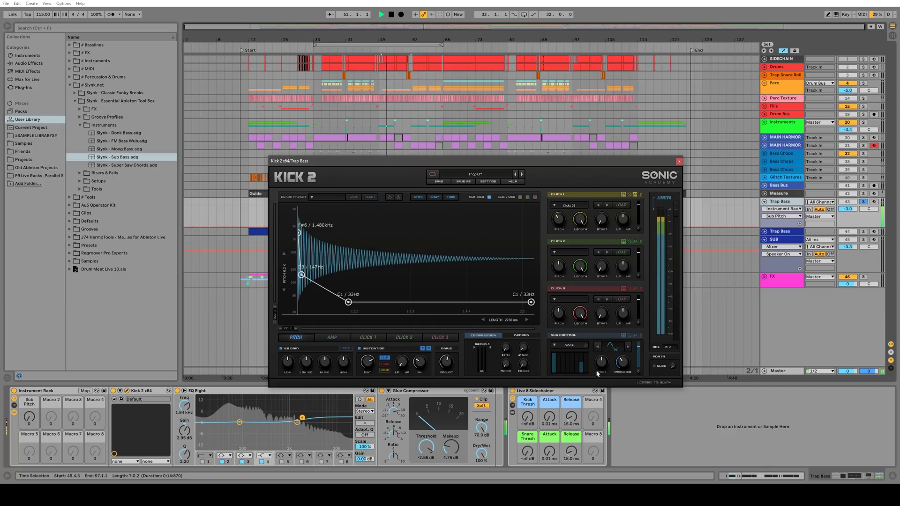
Play the soloed Trap Bass from 49.4.3 with its Kick 2 settings in view, and reposition the plug-in window
key("space")
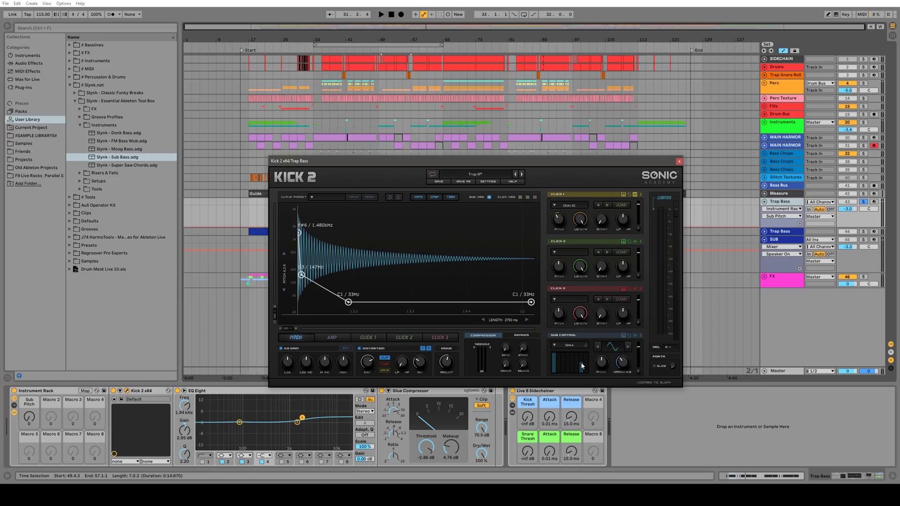
key("space")
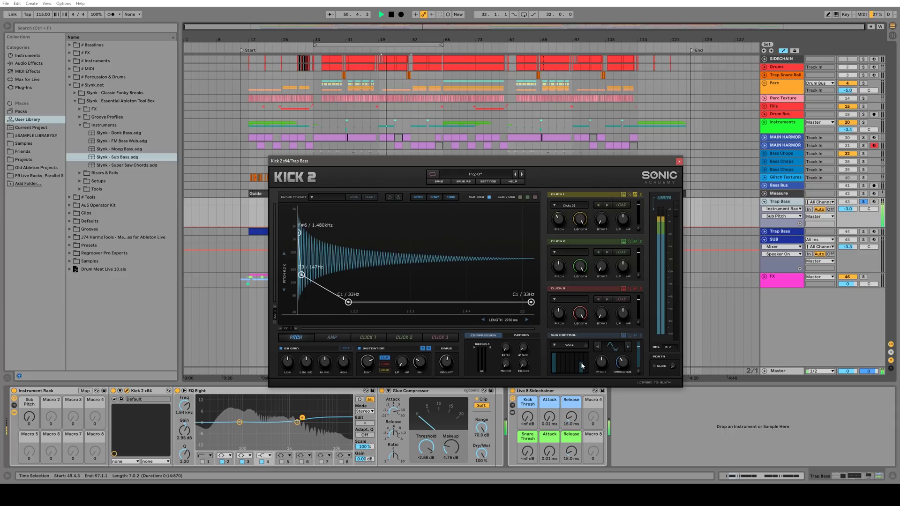
key("space")
left_click_drag(335, 162, 302, 108)
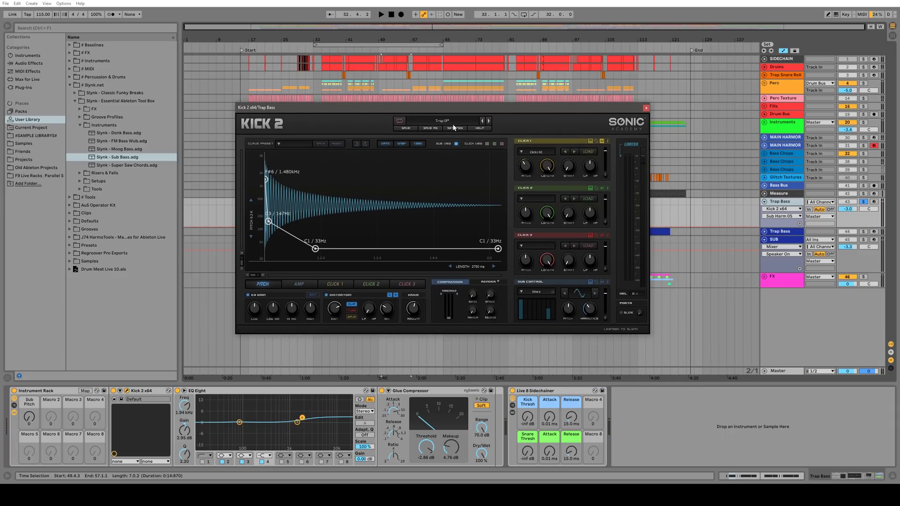
Close the Kick 2 window, then unfold the lower Trap Bass track (44) and play it soloed from bar 65
left_click(645, 108)
left_click(474, 231)
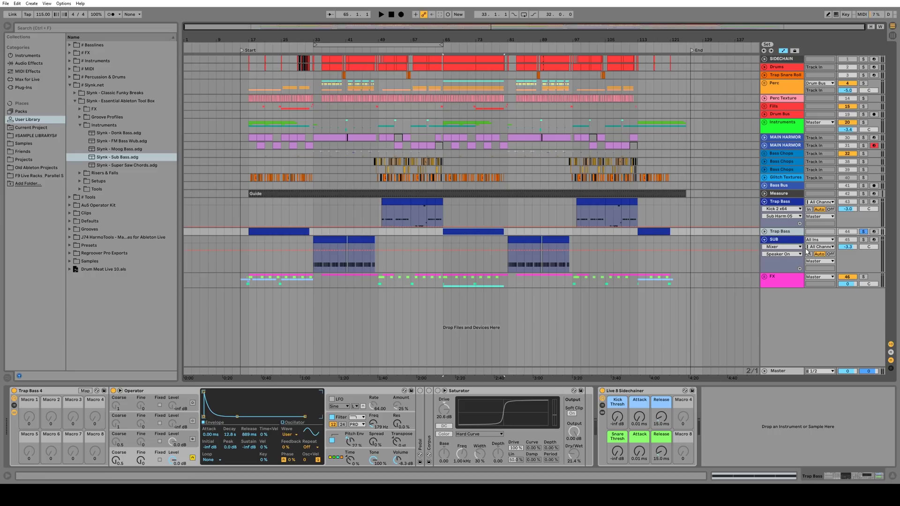
key("space")
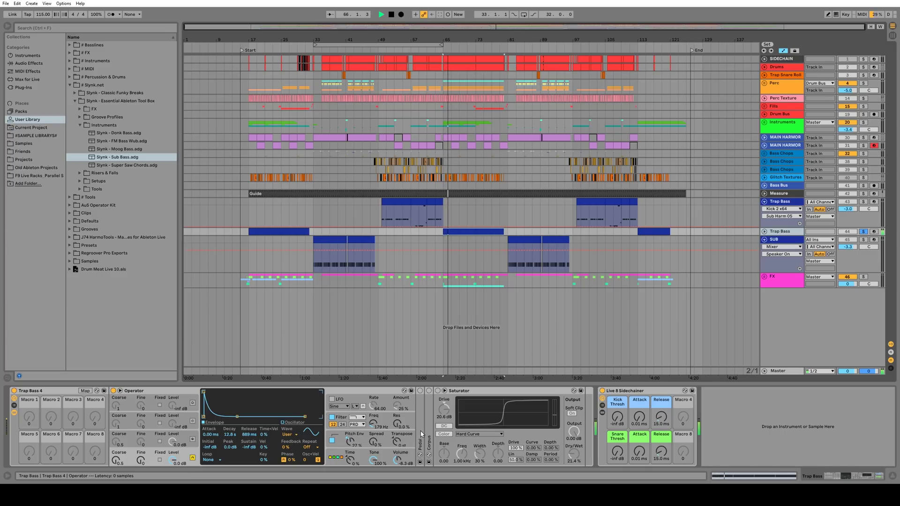
left_click(765, 231)
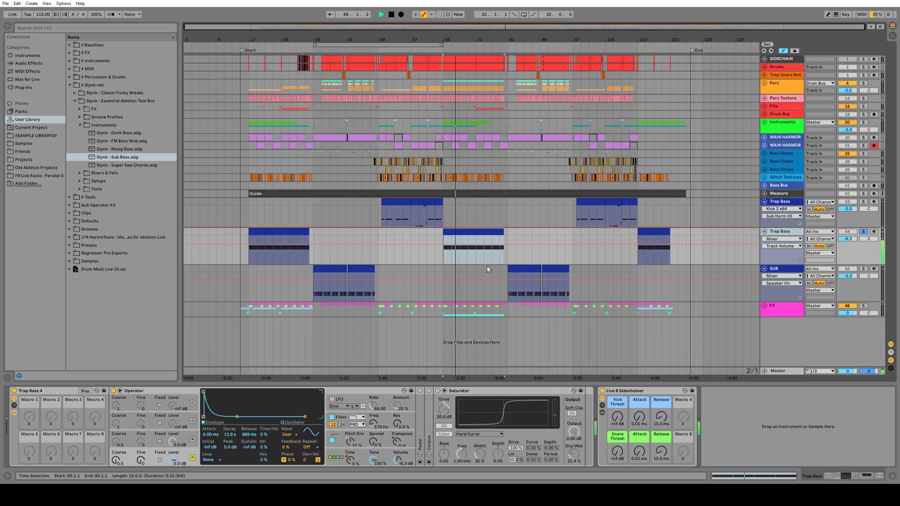
key("space")
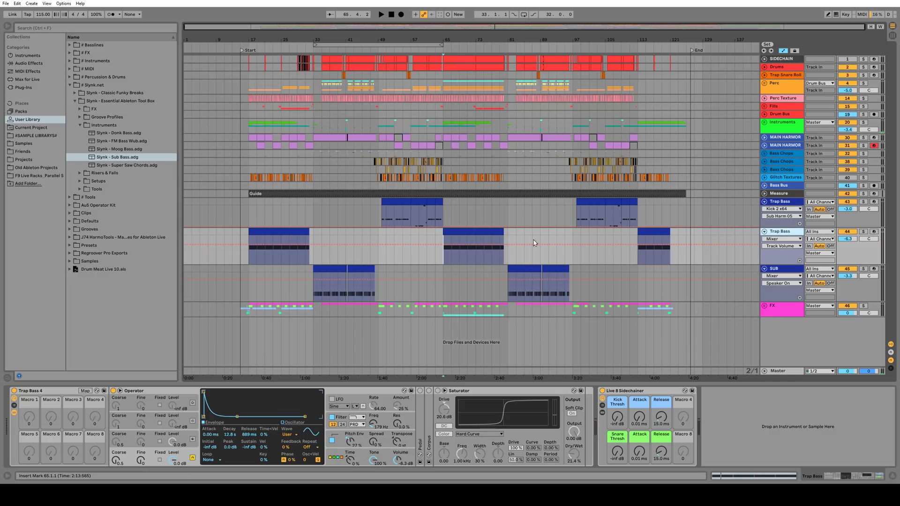
left_click(315, 266)
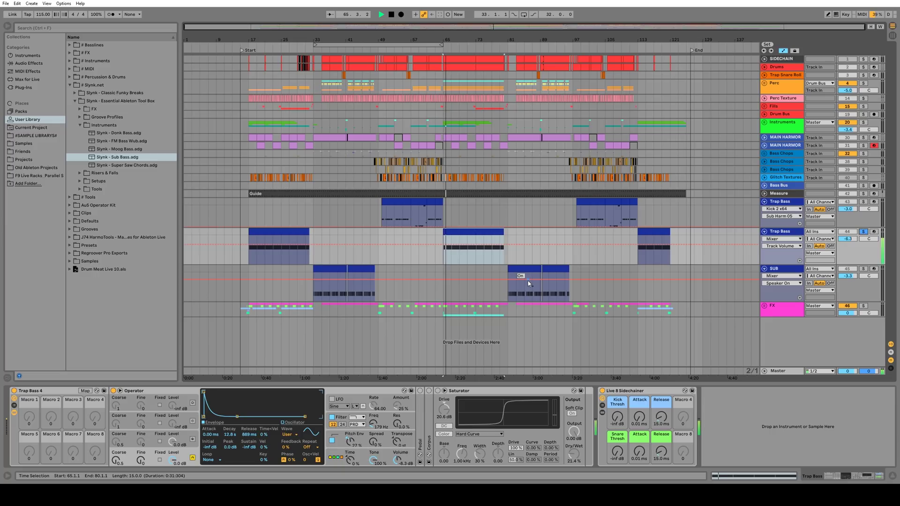
key("space")
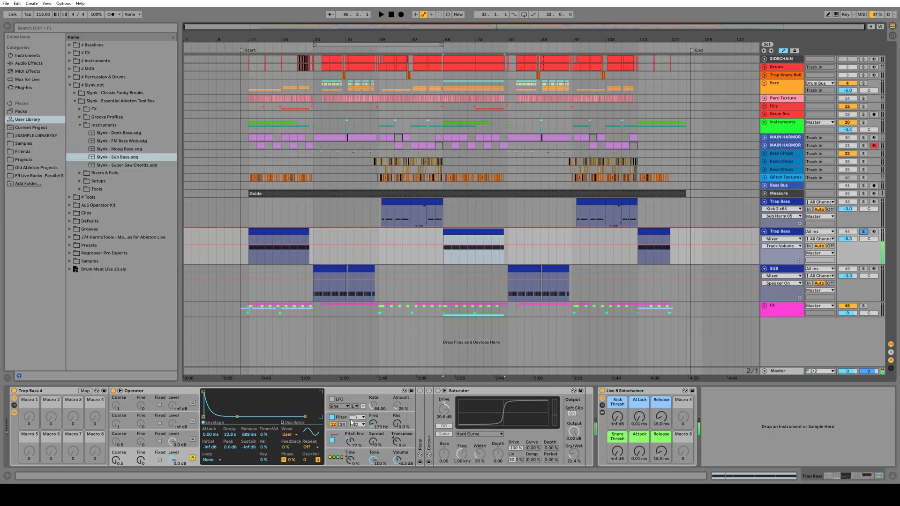
Examine the Trap Bass 4 rack's Operator oscillator and filter settings, its Saturator and the unfolded Corpus, then fold Corpus again
left_click(173, 461)
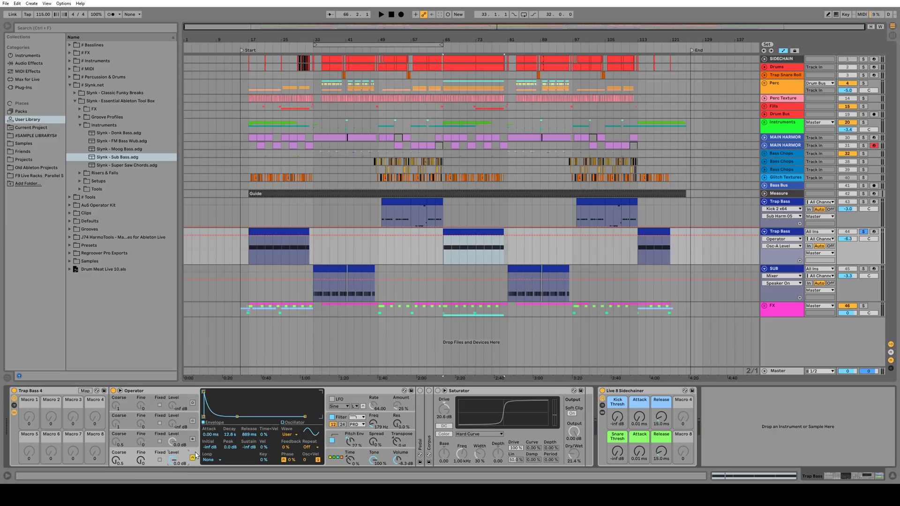
left_click(344, 419)
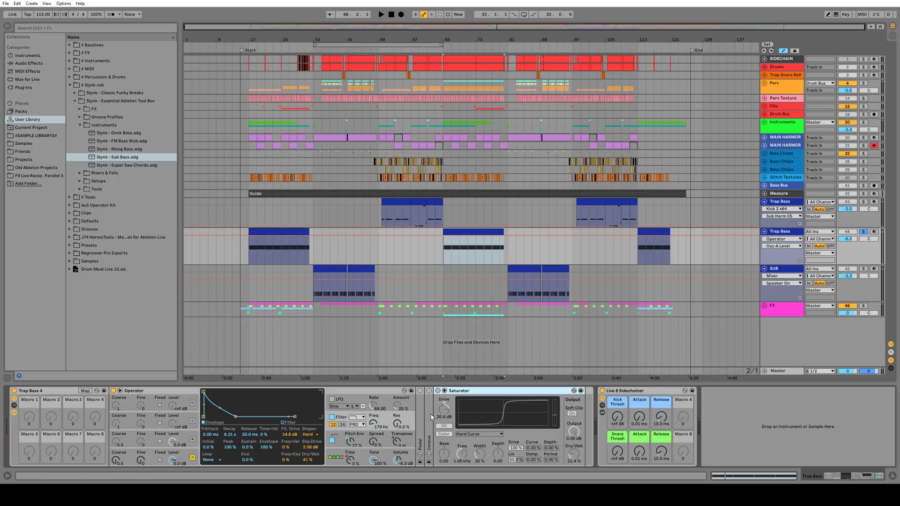
left_click(453, 399)
double_click(430, 422)
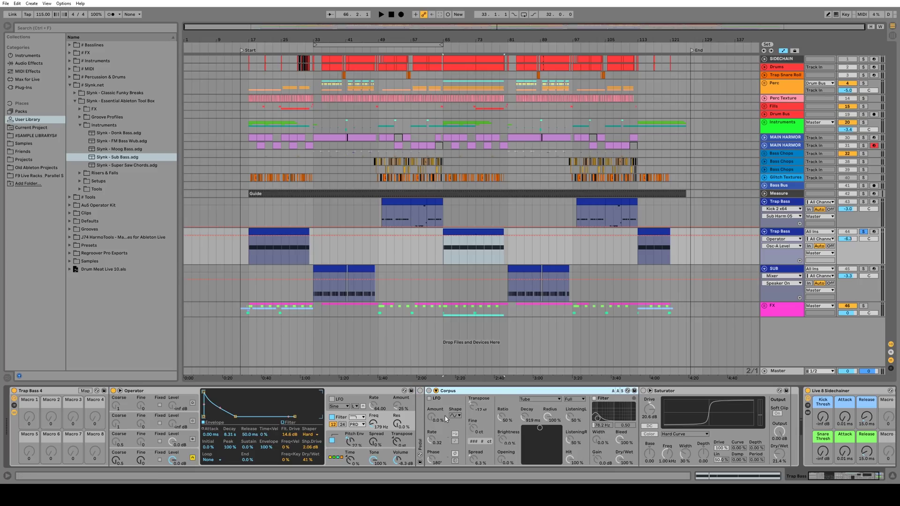
double_click(484, 393)
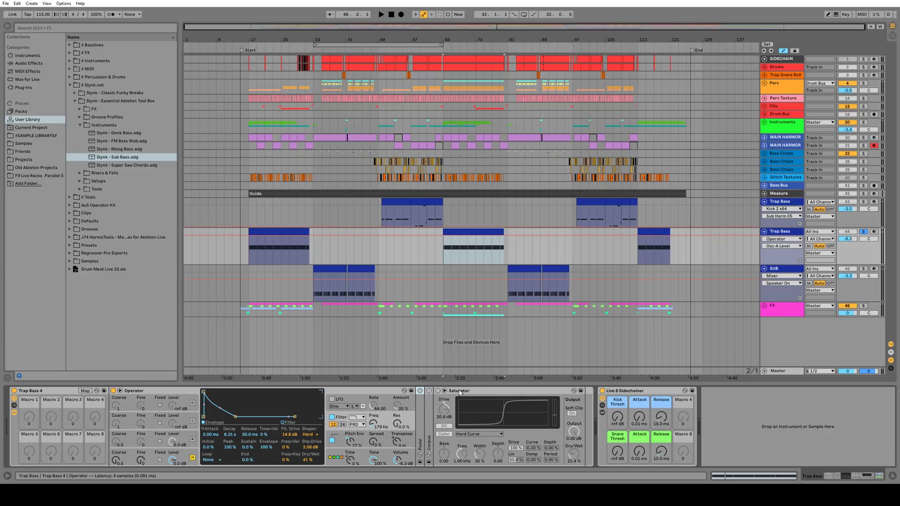
Select the Trap Bass 4 rack and locate Trap Bass 4.als in the User Library's # Basslines > Trap Bass folder
left_click(56, 391)
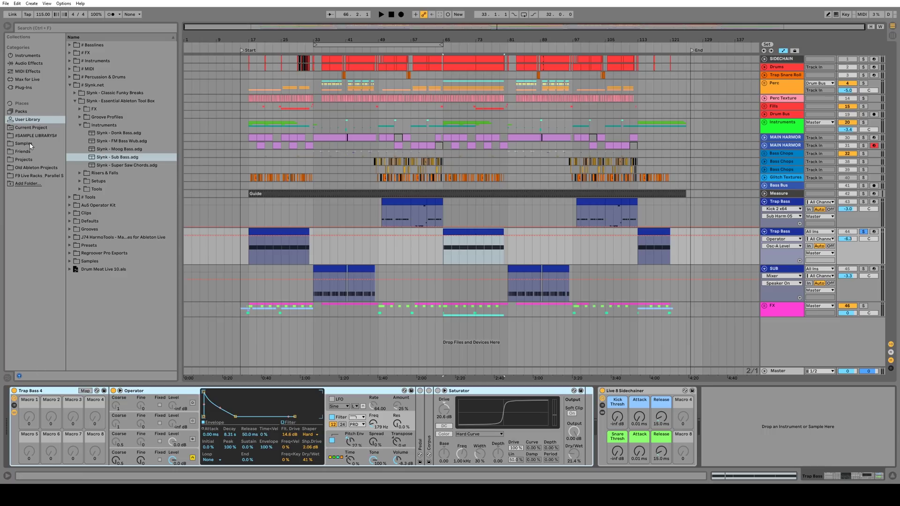
left_click(28, 120)
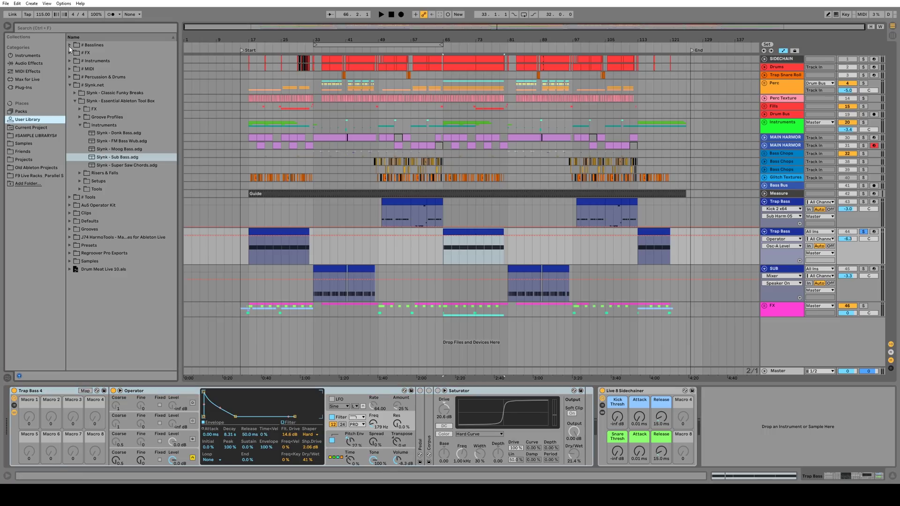
left_click(70, 45)
left_click(75, 125)
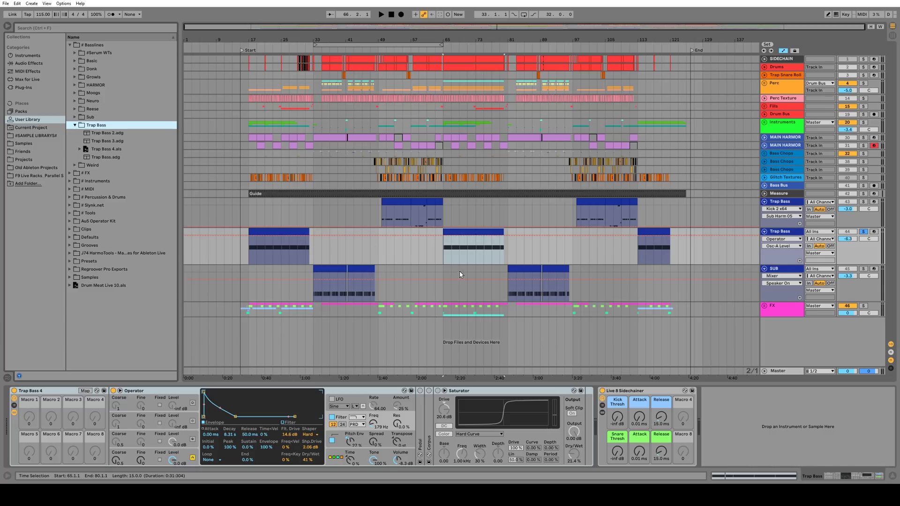
left_click(103, 149)
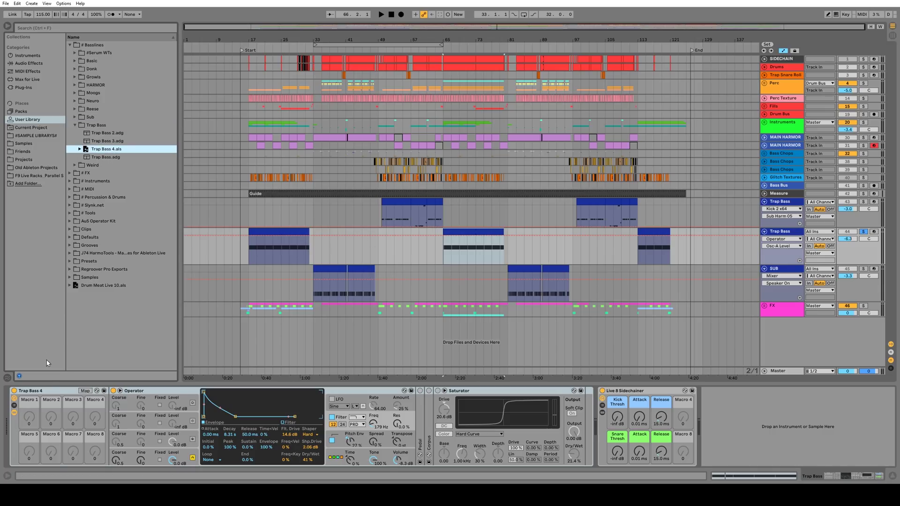
Fold both Trap Bass tracks and the SUB track, unfold the Instruments group, and select its Brass High track
left_click_drag(100, 149, 426, 262)
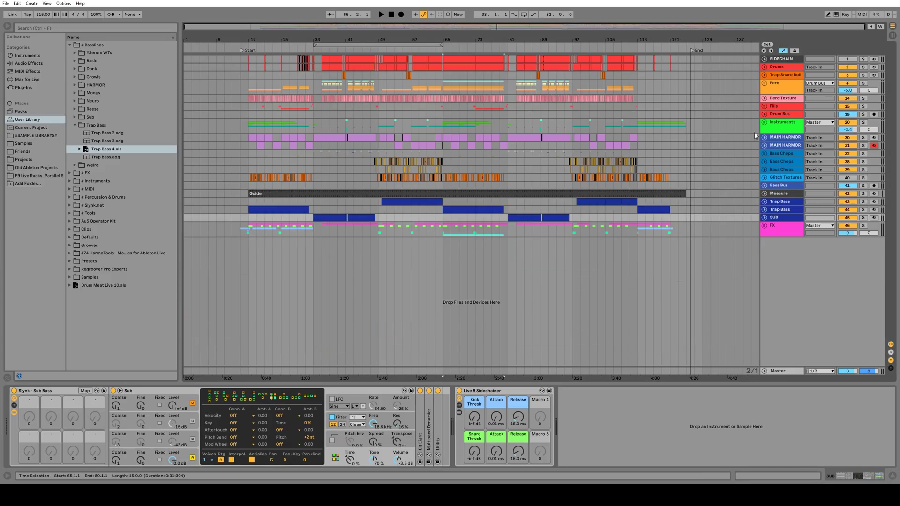
key("ctrl+z")
left_click(765, 122)
key("ctrl+z")
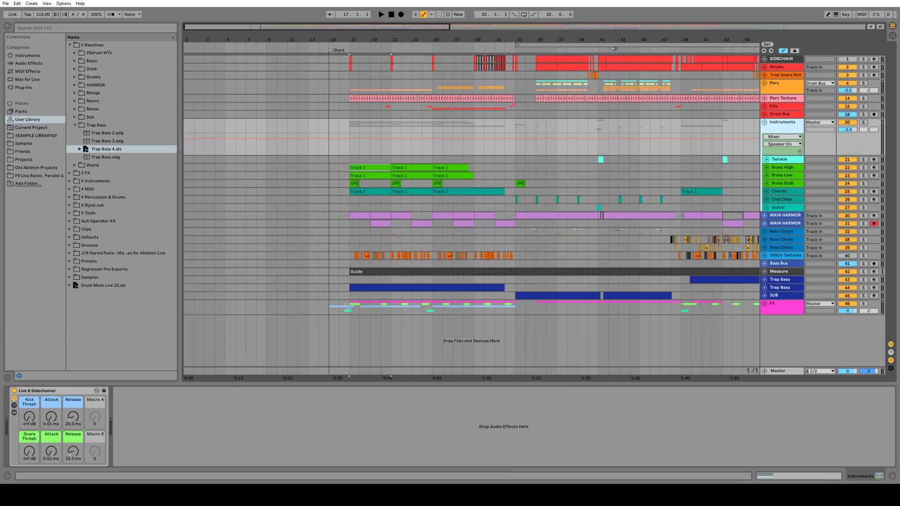
left_click_drag(611, 40, 376, 19)
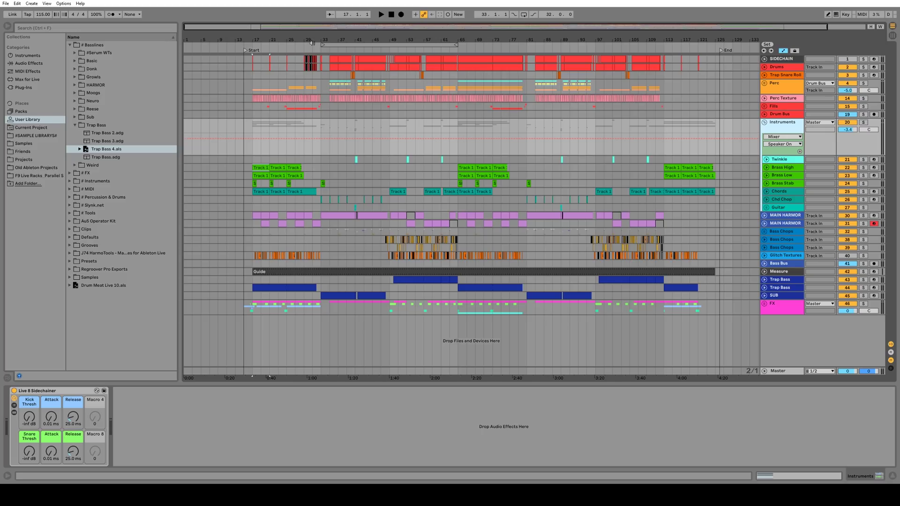
left_click_drag(295, 41, 322, 59)
left_click(783, 168)
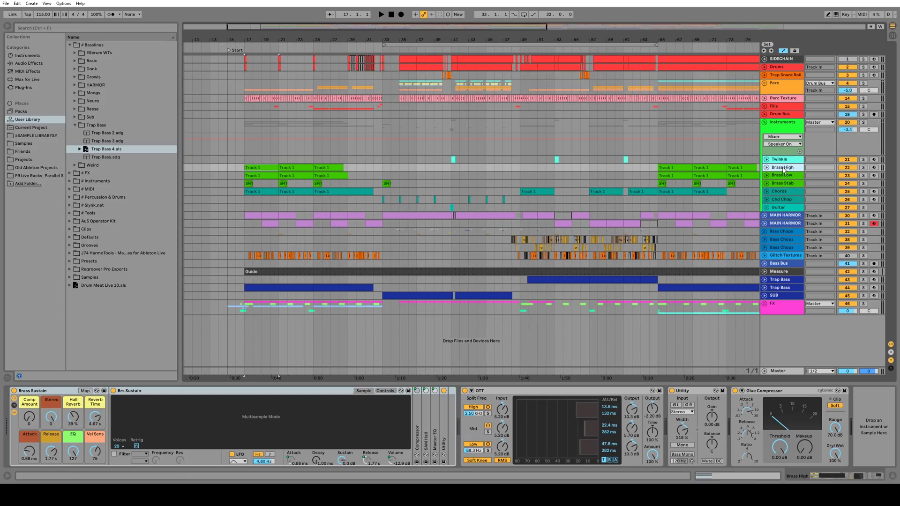
Widen the browser and look through the Sounds folders of the ProjectSAM Orchestral Ensemble Essentials pack, then collapse the pack
left_click(23, 111)
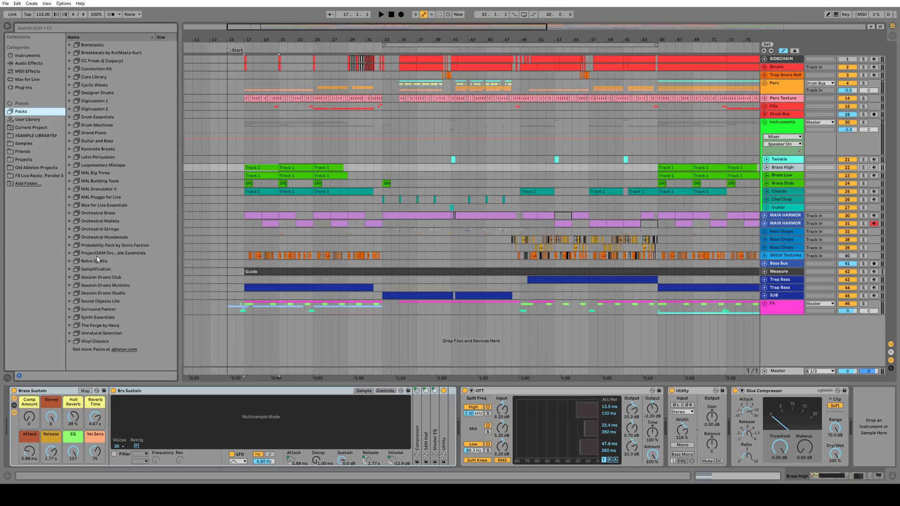
left_click_drag(180, 255, 210, 254)
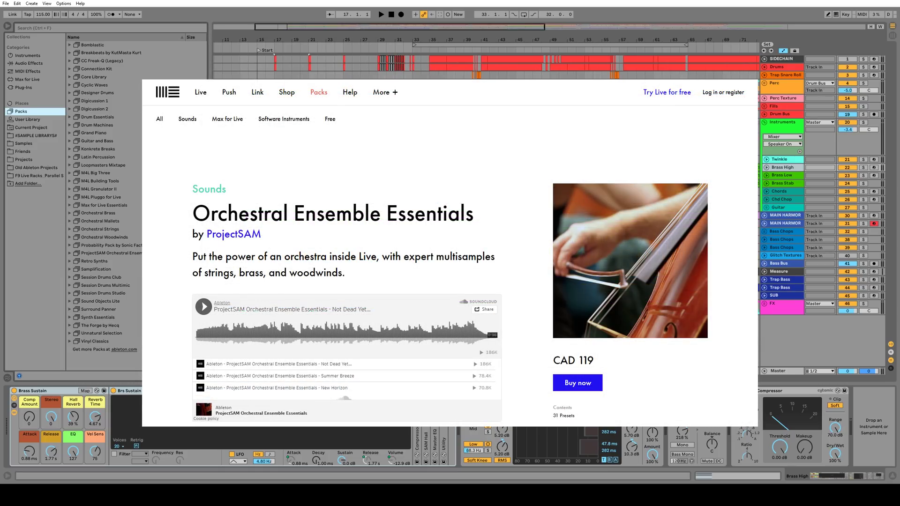
left_click(70, 253)
left_click(92, 270)
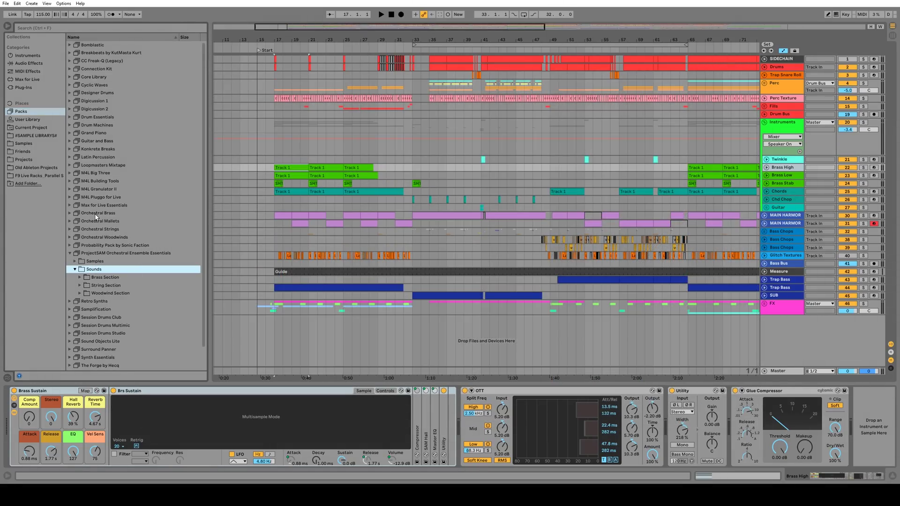
left_click(95, 214)
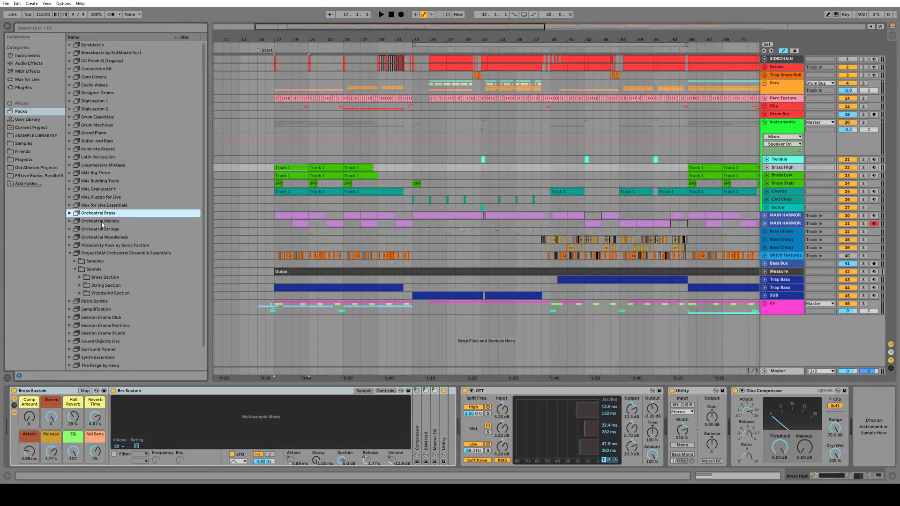
left_click(94, 253)
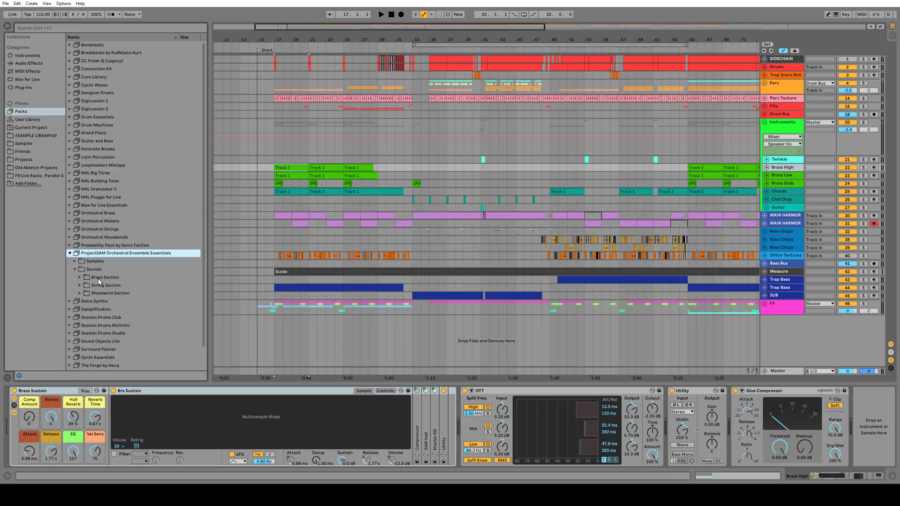
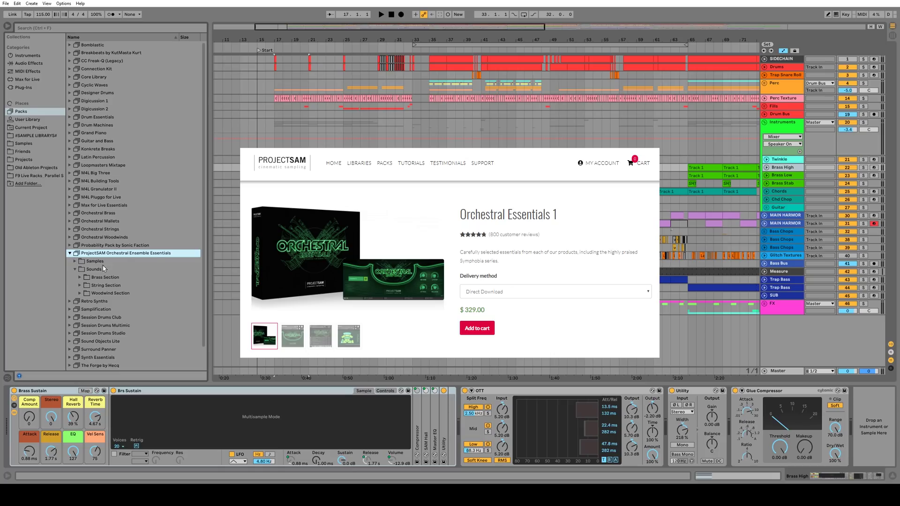
left_click(70, 253)
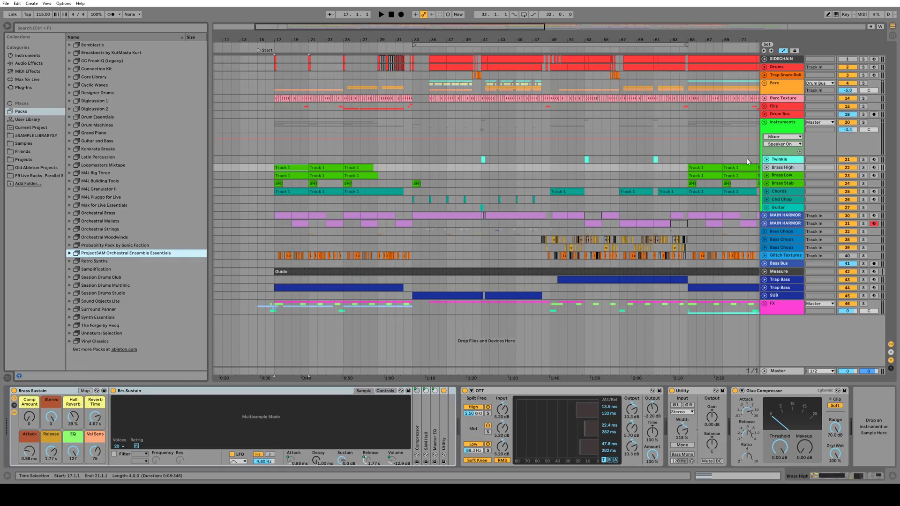
Unfold and solo the Brass High track and play it from bar 17
left_click(766, 167)
left_click(864, 168)
key("space")
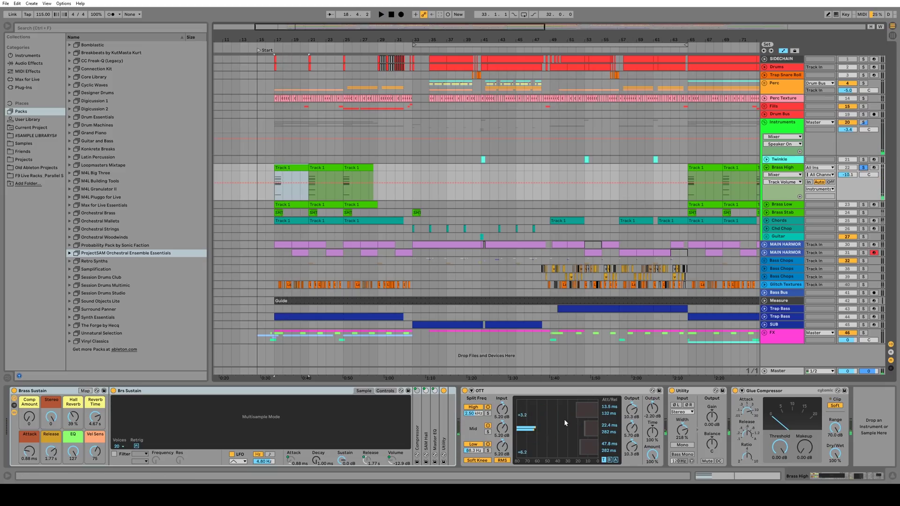
Solo and unfold the Brass Low track, play its first clip from bar 17, and open the clip's notes
left_click(864, 207)
left_click(767, 204)
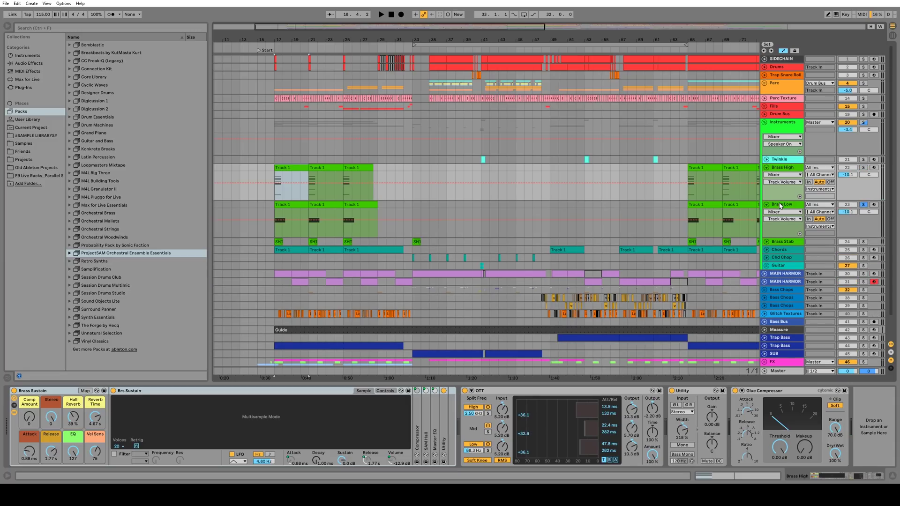
left_click(780, 205)
left_click(296, 204)
left_click_drag(286, 40, 286, 96)
key("space")
left_click(337, 212)
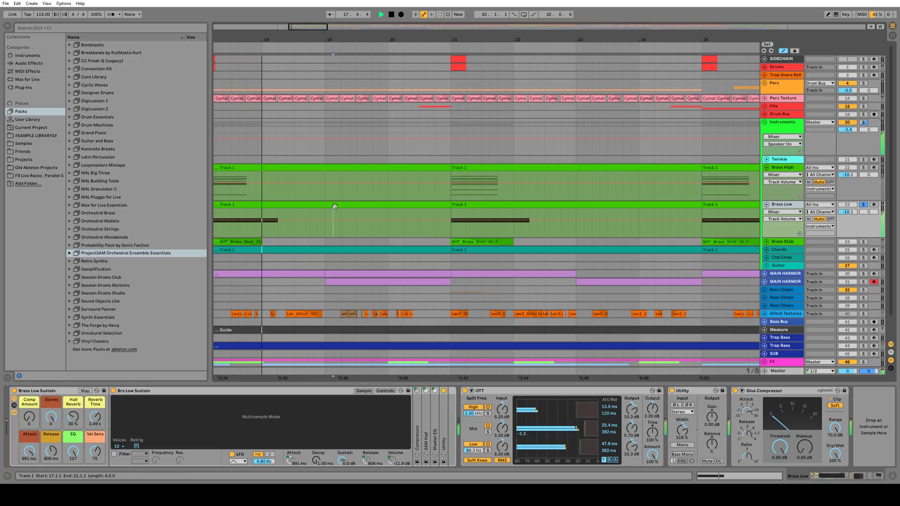
double_click(333, 205)
left_click(108, 391)
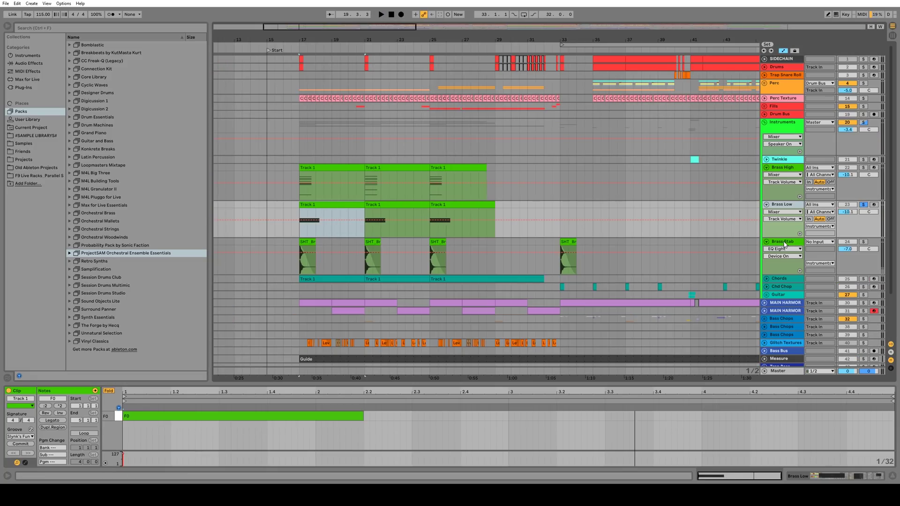
Solo the Brass Stab track, play its sample clip from bar 17, and clear the solo
left_click(783, 242)
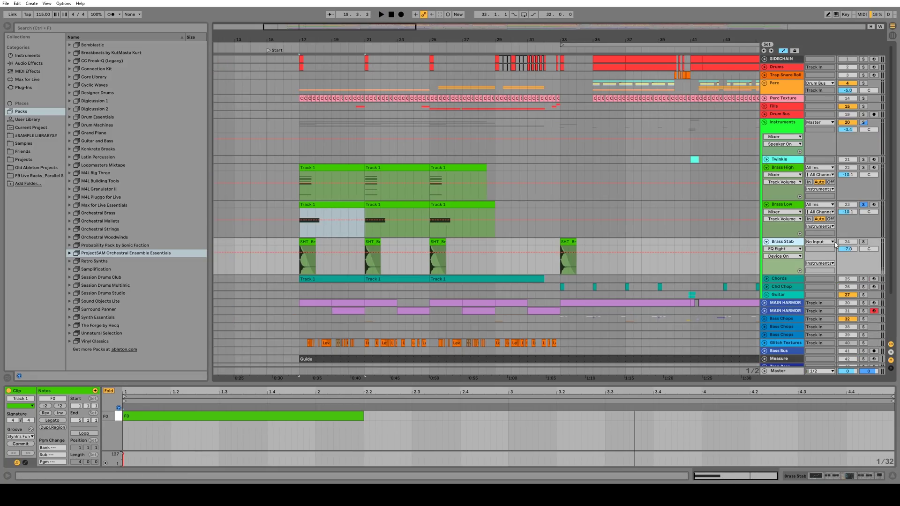
left_click(863, 243)
left_click(303, 242)
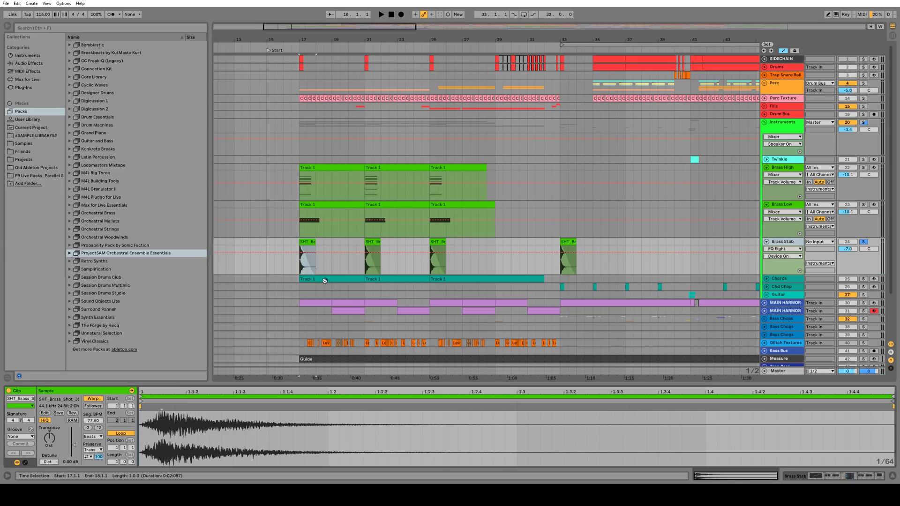
key("space")
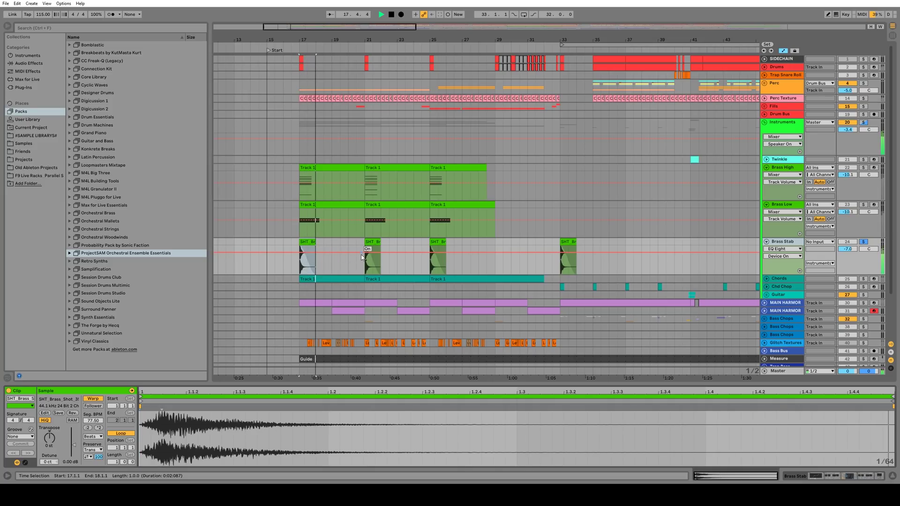
key("space")
left_click(863, 242)
left_click(848, 243)
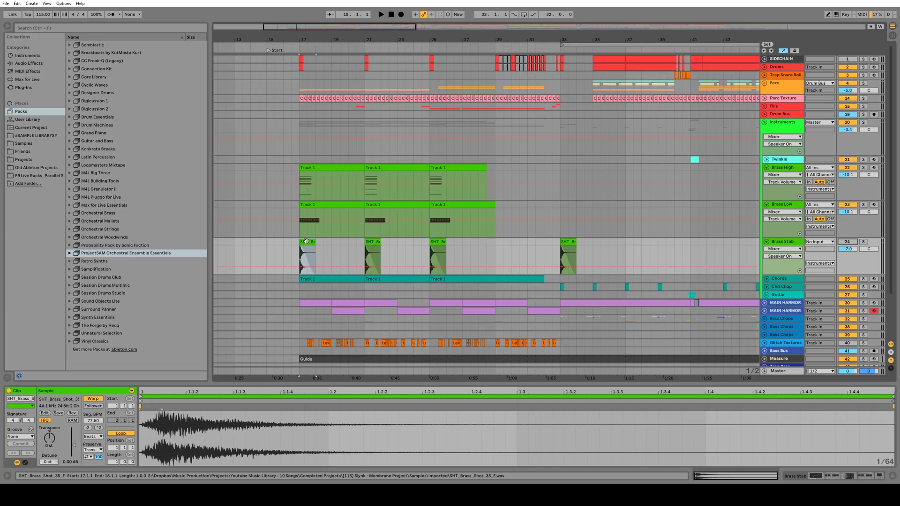
Select the first Brass High clip at bar 17 and play the soloed Instruments group from there
left_click(330, 188)
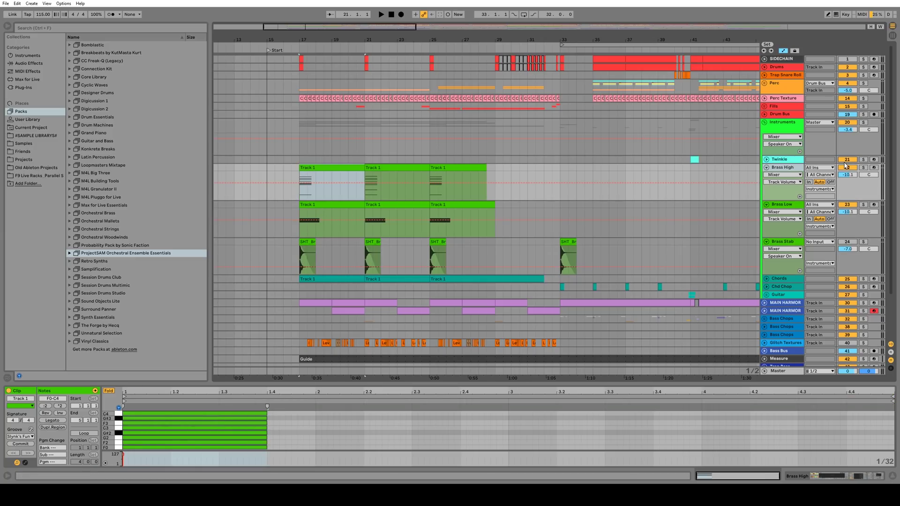
left_click(864, 123)
key("space")
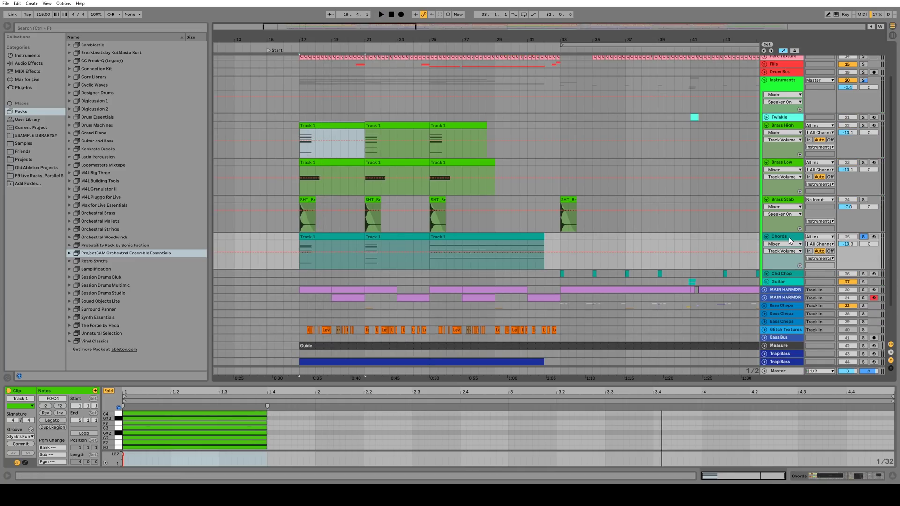
Solo the Chords track, show its device chain, and play its first clip from bar 17
left_click(787, 240)
key("s")
double_click(787, 239)
left_click(322, 238)
key("space")
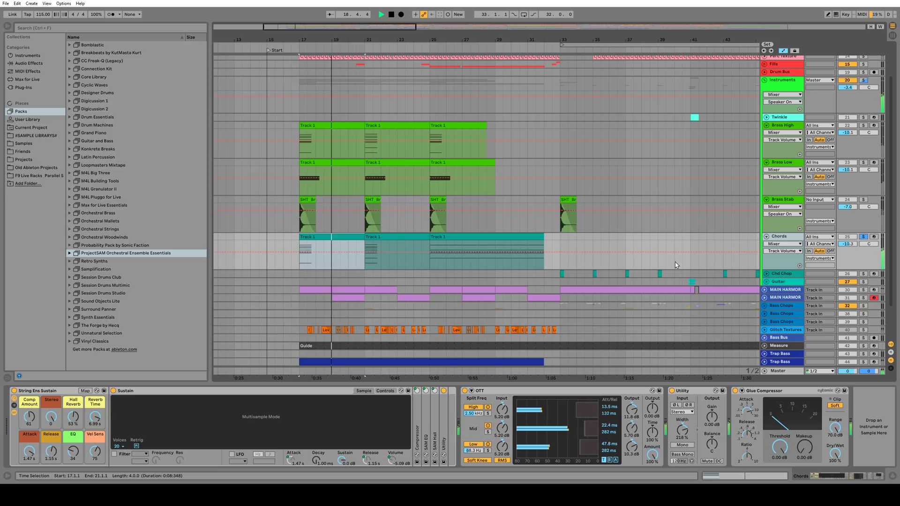
Stop playback, select the Chords clip at bar 25, and play it from there
key("space")
left_click(431, 267)
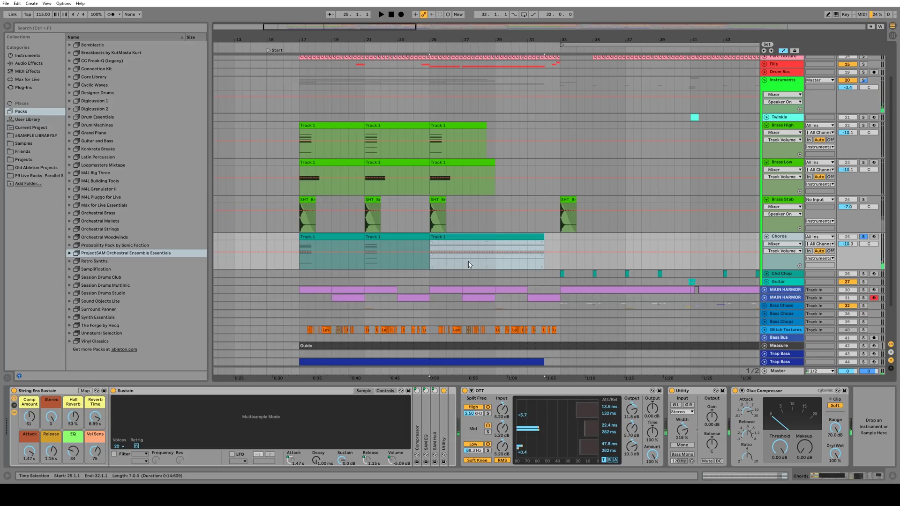
scroll(553, 260, "down", 2)
key("space")
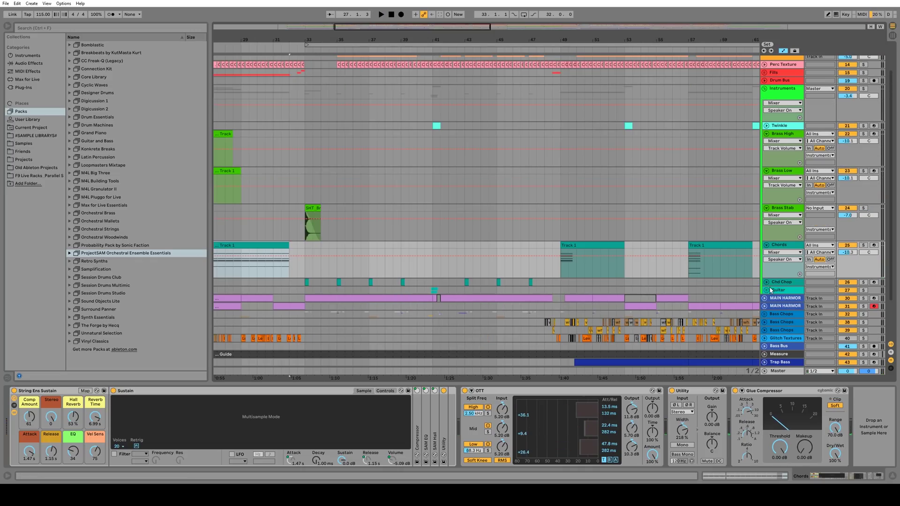
Look over the rest of the Chords arrangement and select the clip at bar 49
left_click_drag(685, 40, 502, 20)
left_click_drag(548, 154, 608, 253)
left_click_drag(555, 40, 644, 41)
left_click(468, 258)
scroll(531, 247, "down", 3)
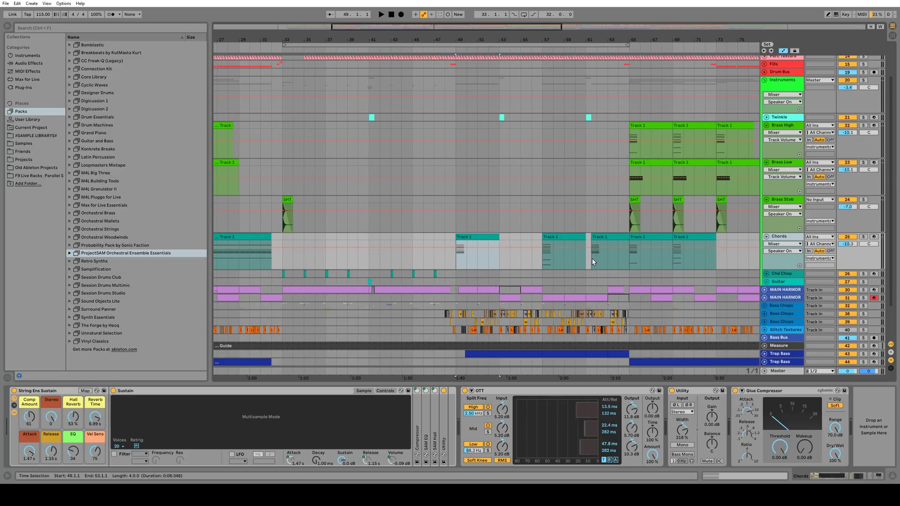
Unfold and solo the Chd Chop track and view its Serum oscillators and chorus effect
left_click(284, 240)
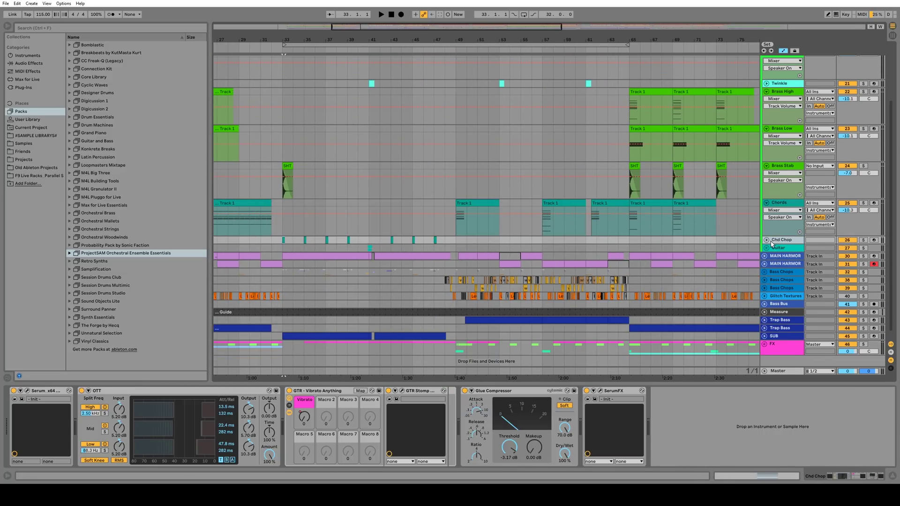
left_click(767, 240)
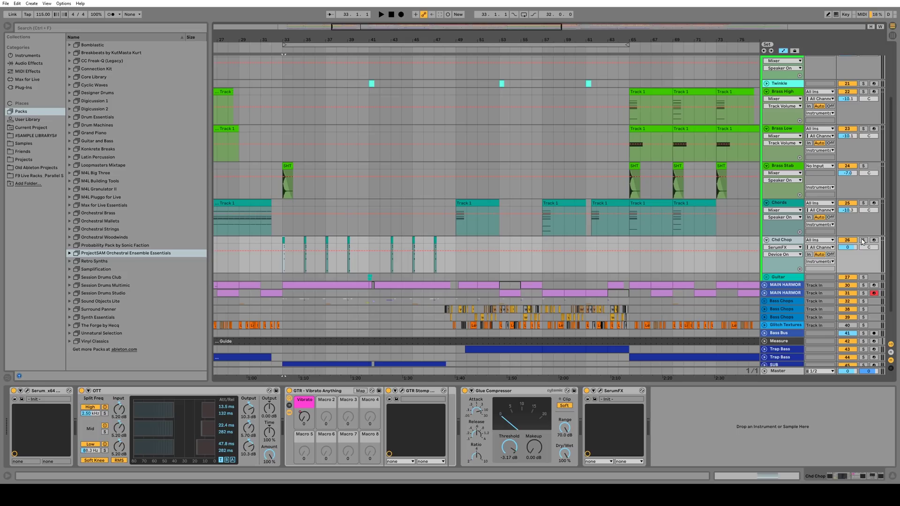
left_click(27, 391)
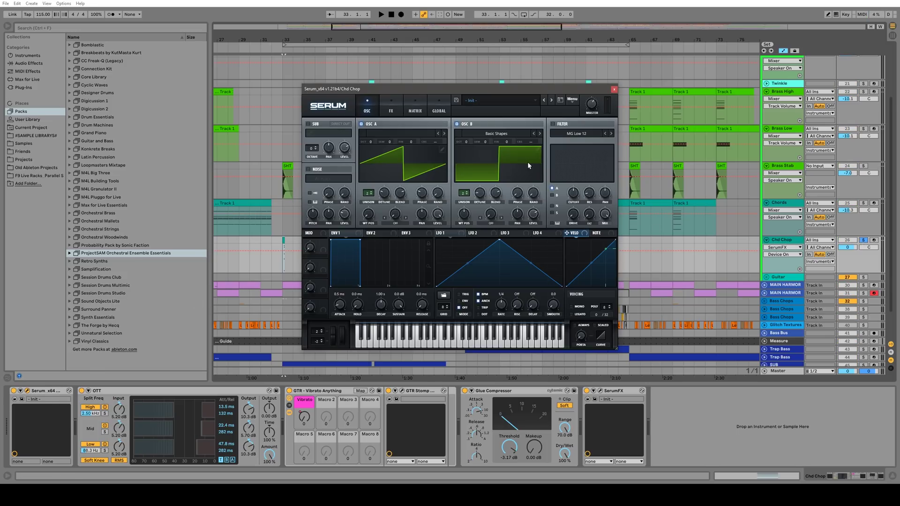
left_click(390, 111)
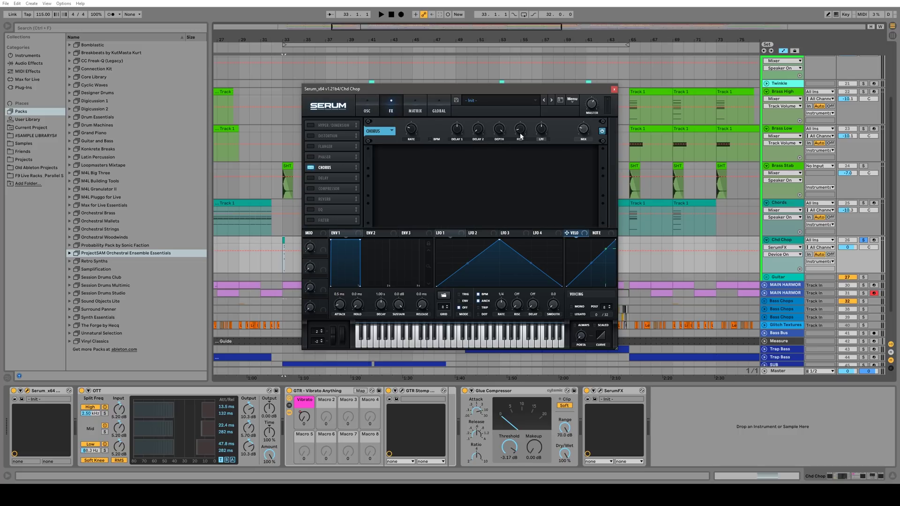
left_click(614, 90)
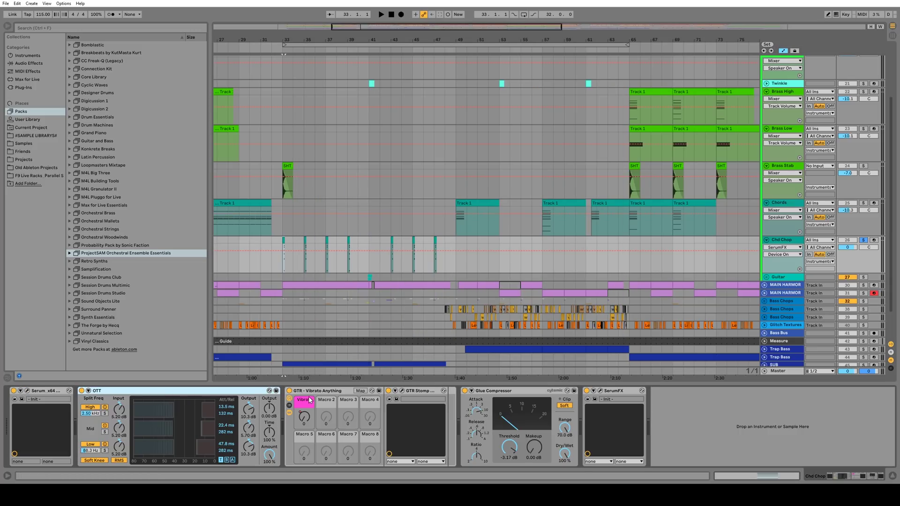
View the SerumFX reverb on Chd Chop, close it, and play the soloed track from bar 33
left_click(601, 390)
left_click_drag(373, 85, 440, 97)
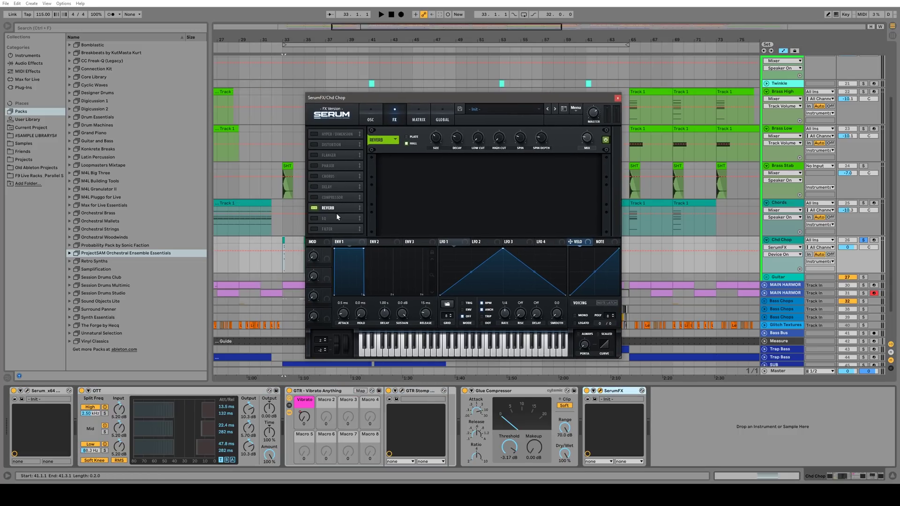
left_click(617, 98)
key("space")
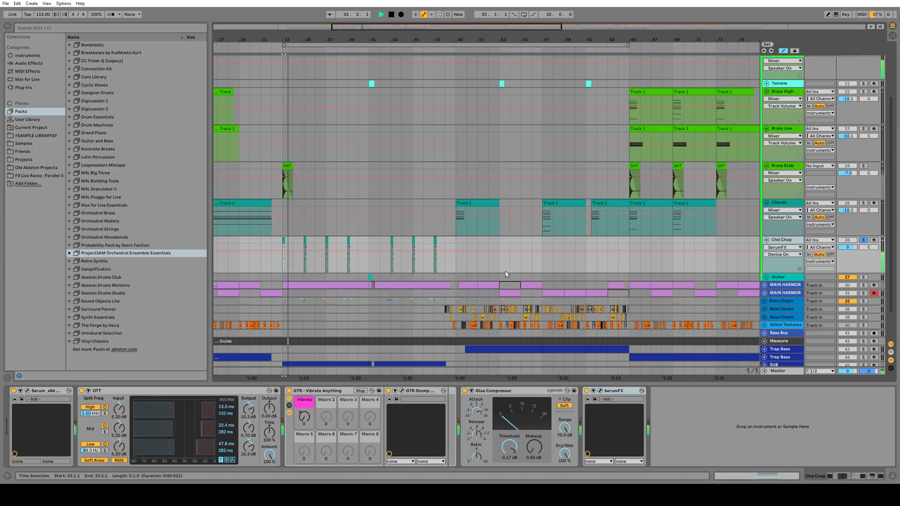
key("space")
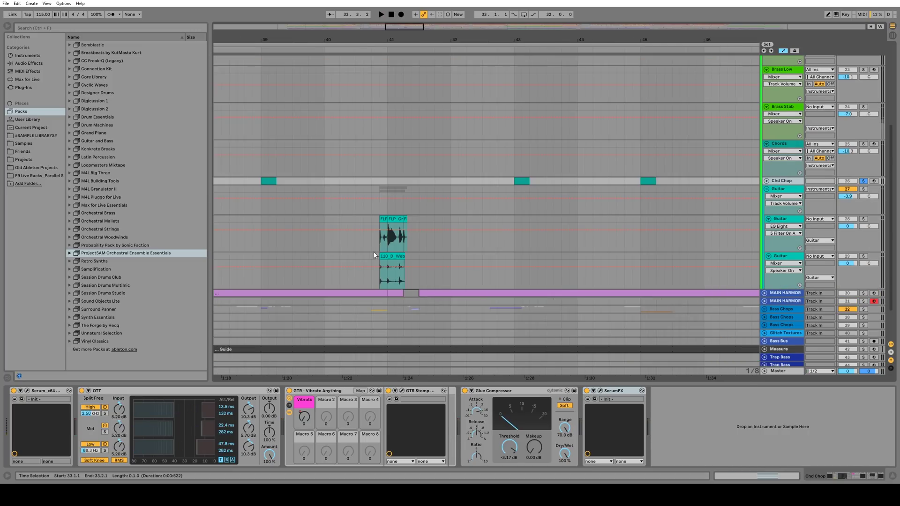
Play the Guitar clips from just before bar 41, first soloed and again in the full mix
left_click(382, 246)
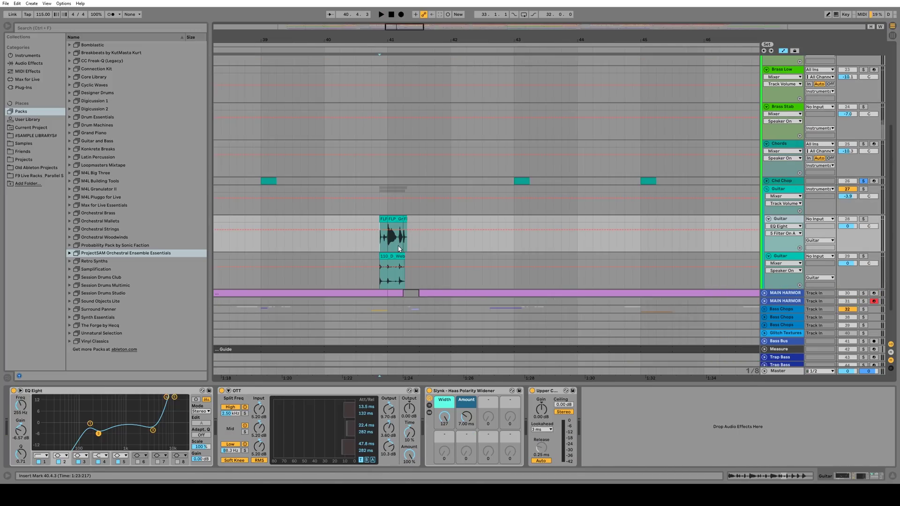
key("space")
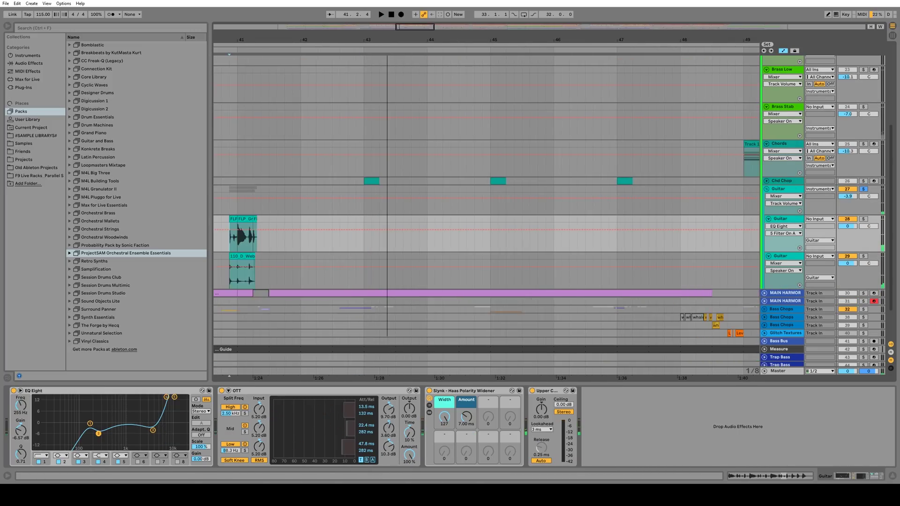
left_click_drag(387, 40, 378, 10)
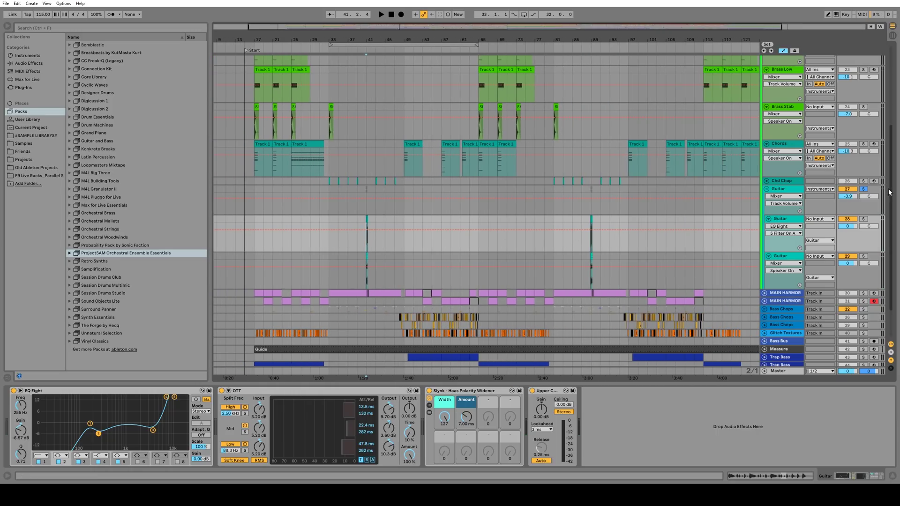
key("space")
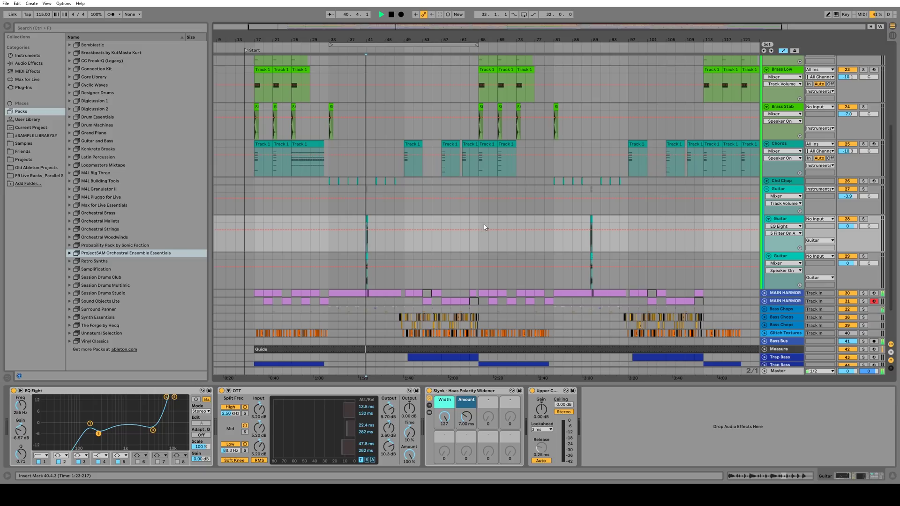
key("space")
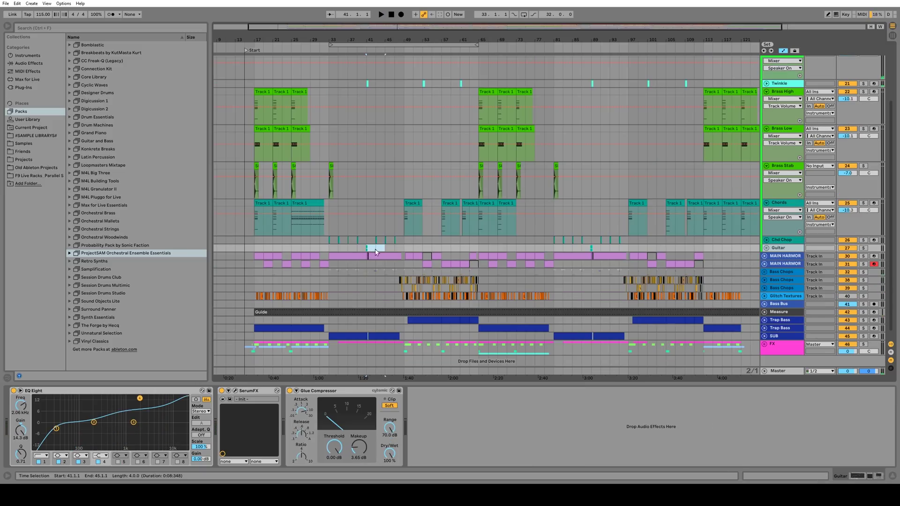
Unfold the Twinkle track in the Instruments group and open its Serum synth
scroll(773, 155, "up", 3)
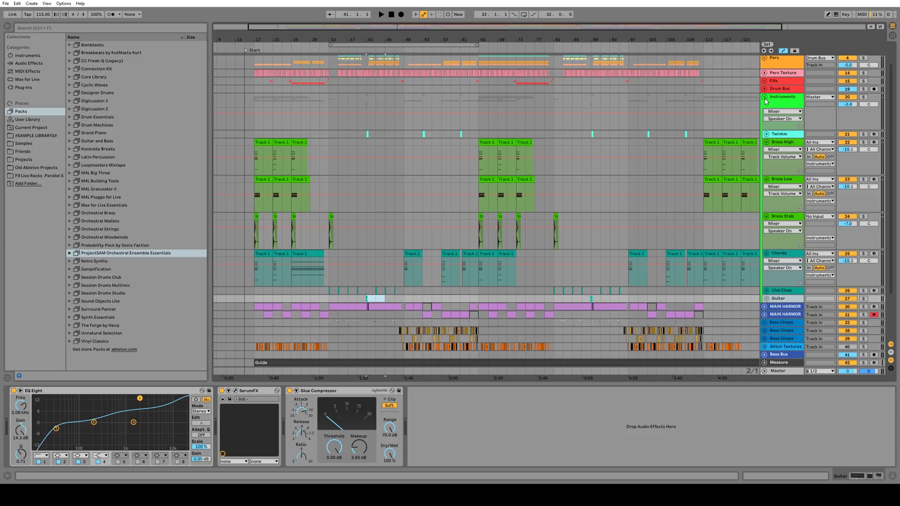
scroll(765, 122, "up", 2)
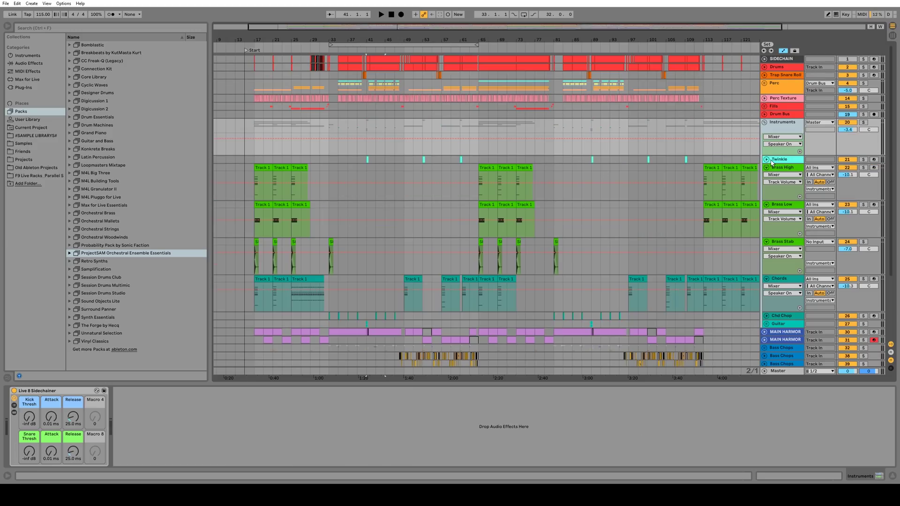
left_click(768, 160)
left_click(766, 159)
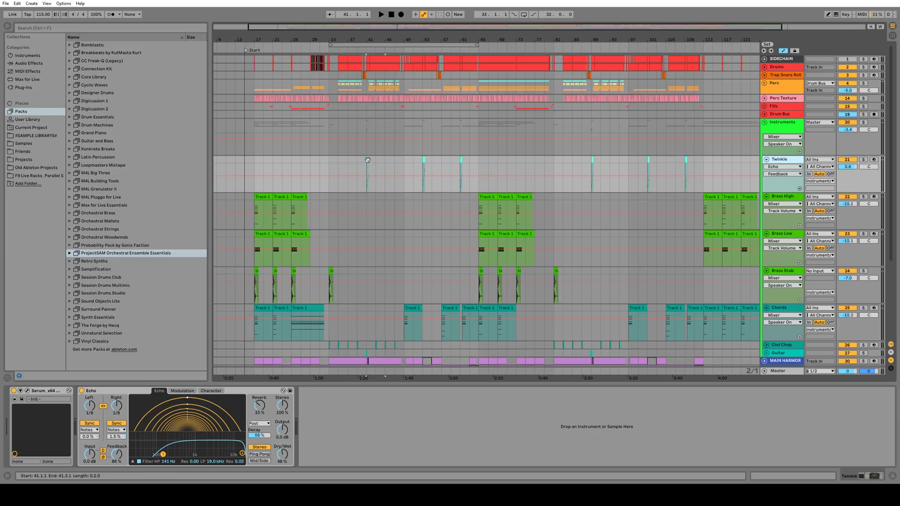
key("ctrl+alt+p")
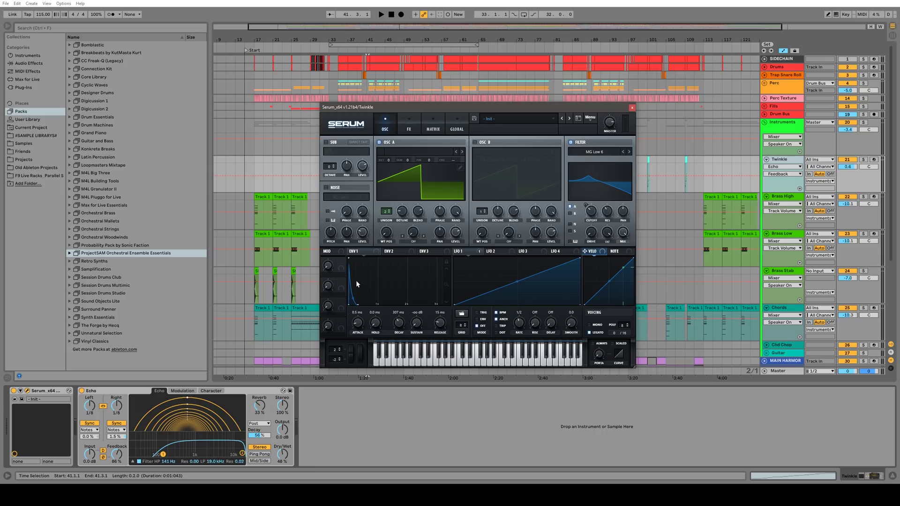
Show LFO 1 in Twinkle's Serum and play the clip at bar 41
left_click(468, 253)
key("space")
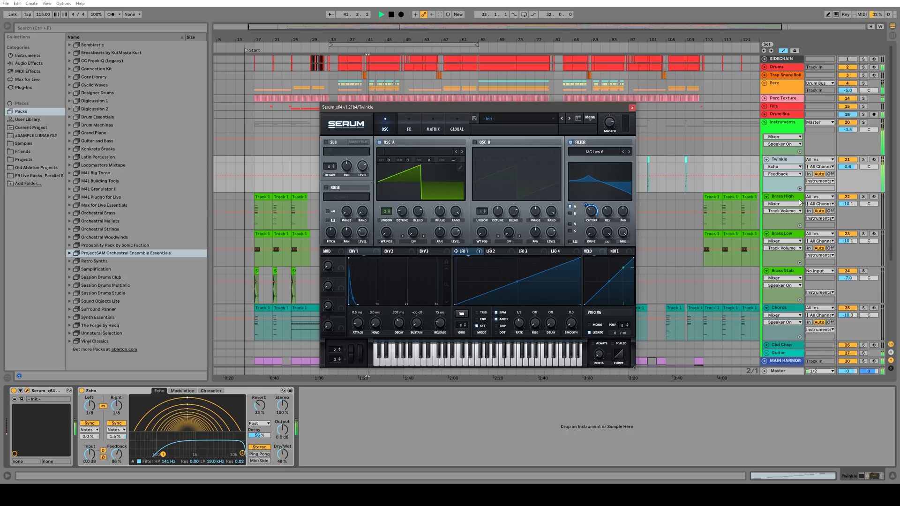
left_click(709, 208)
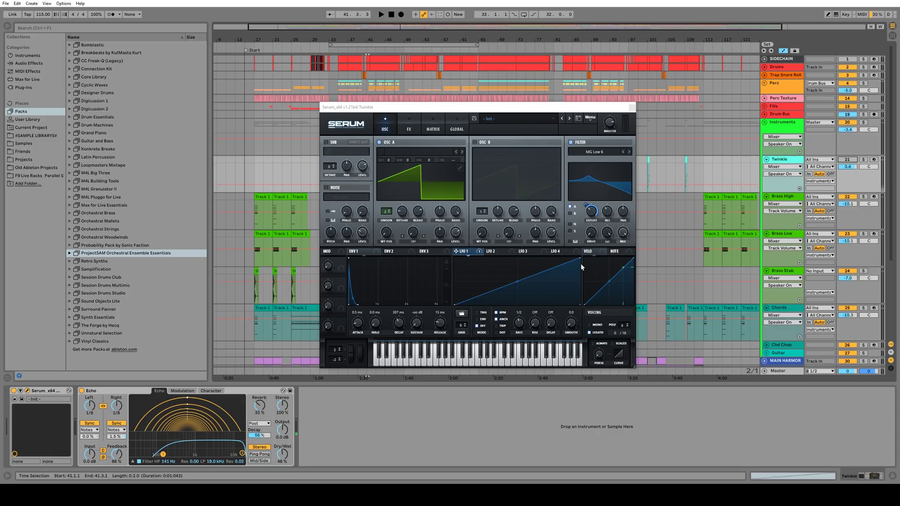
Check the effects page of Twinkle's Serum, return to the oscillators, and select the Echo device
left_click(409, 127)
left_click(385, 128)
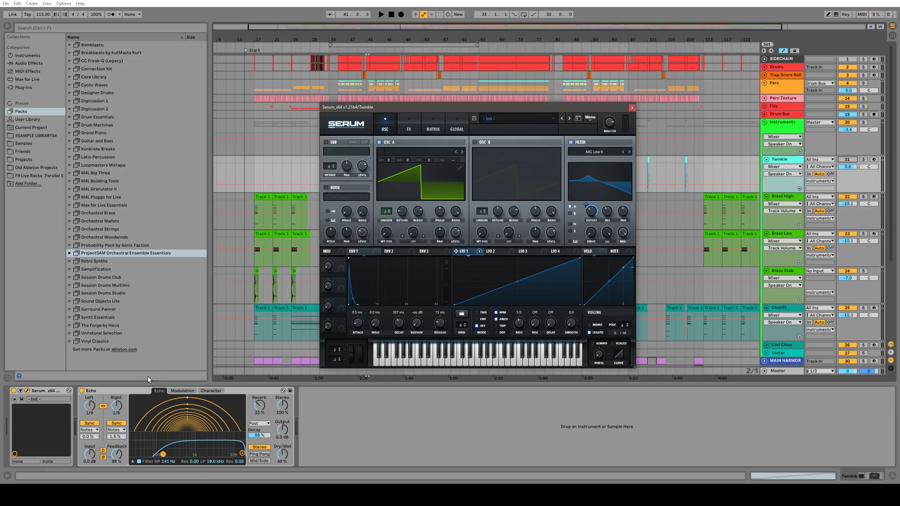
left_click(86, 405)
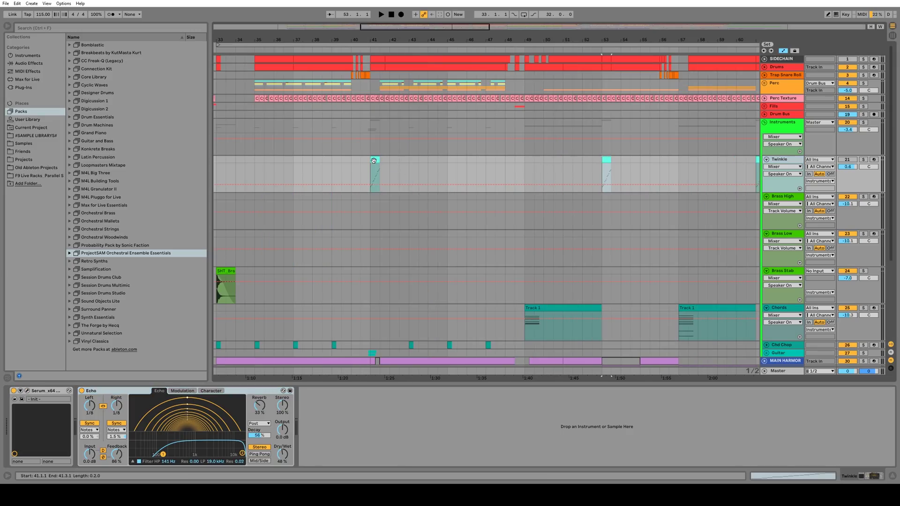
Solo the Twinkle track and play its clips at bars 53 and 61
left_click(374, 161)
left_click(863, 161)
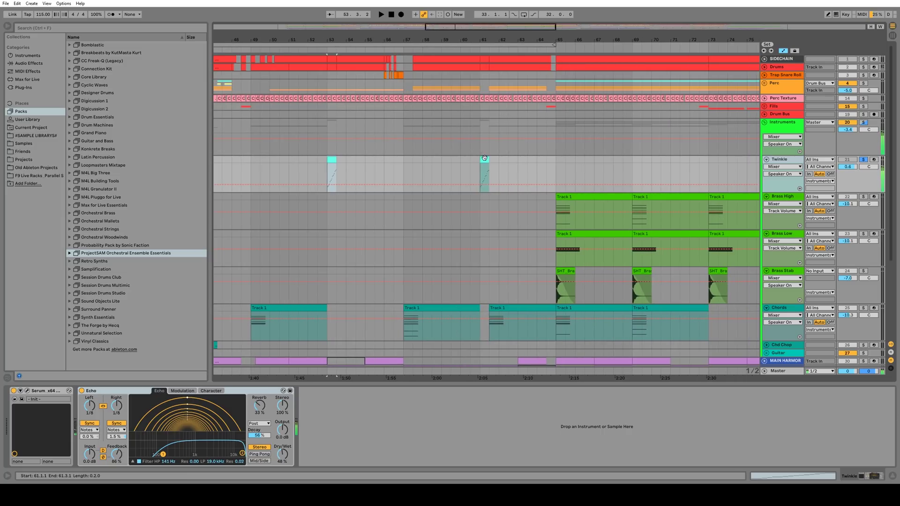
left_click(489, 159)
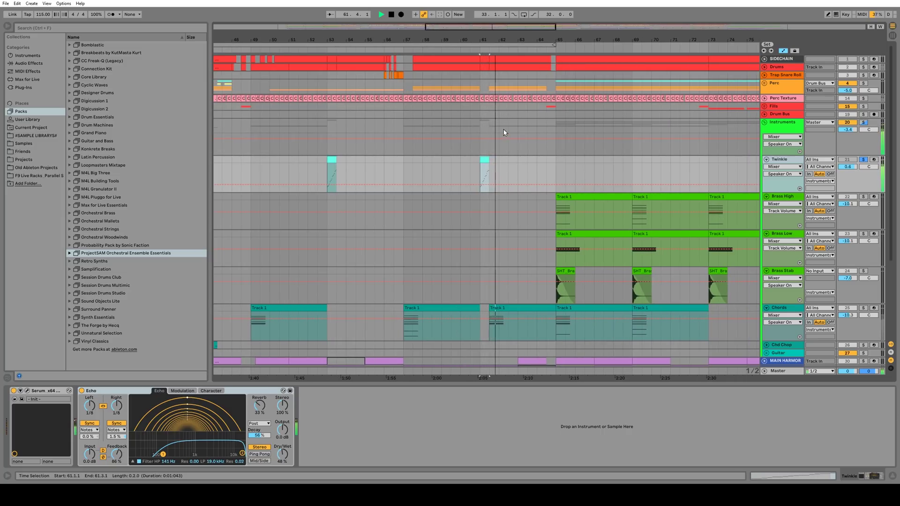
key("space")
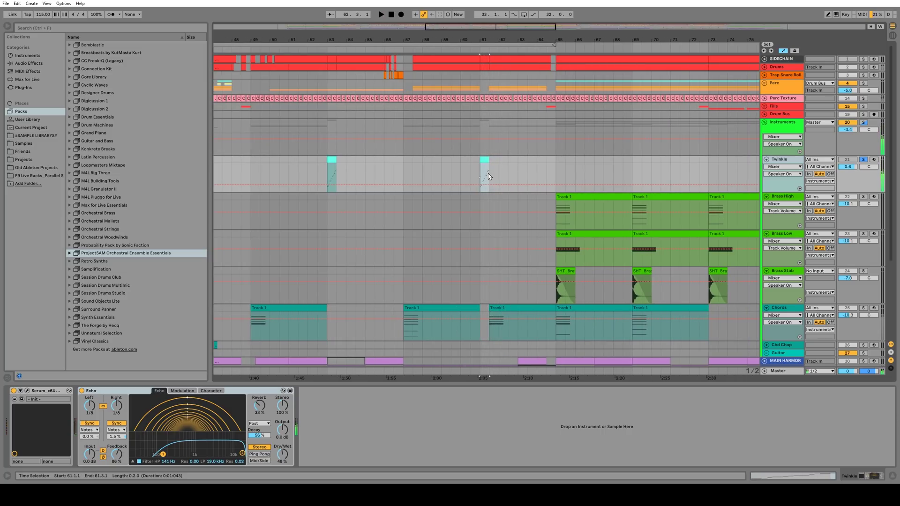
Fold the Instruments group and unfold the White Noise track inside the FX group
double_click(489, 174)
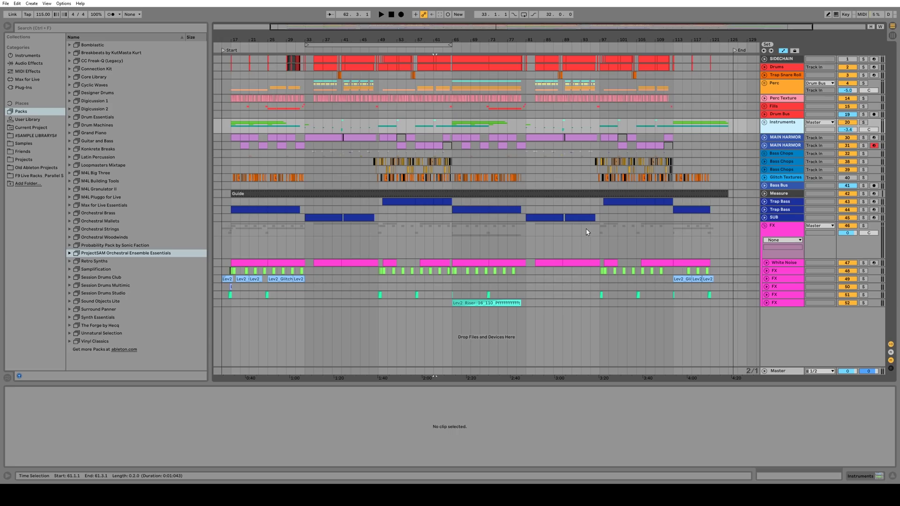
left_click(766, 266)
scroll(585, 243, "down", 2)
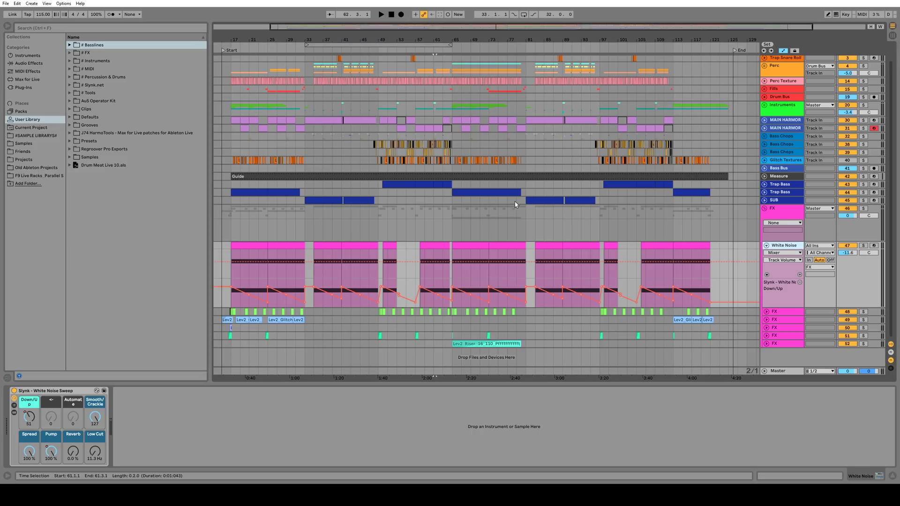
Locate Slynk - White Noise Sweep.adg under Risers & Falls in the Slynk.net library folder and show the White Noise track's Down/Up automation
left_click(70, 85)
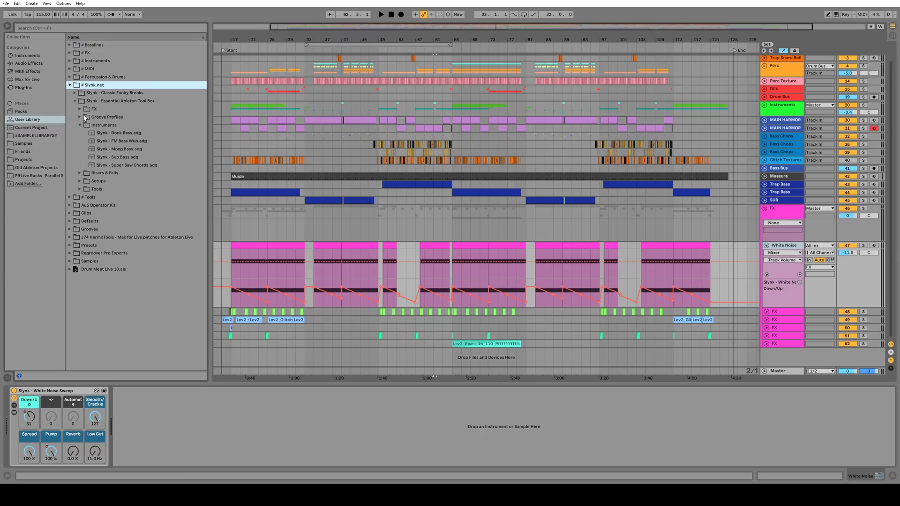
left_click(111, 101)
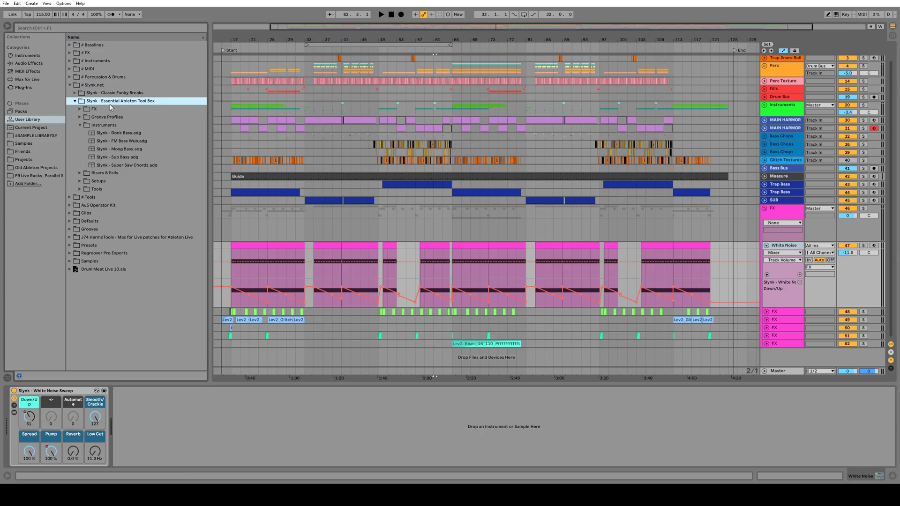
left_click(80, 126)
left_click(80, 133)
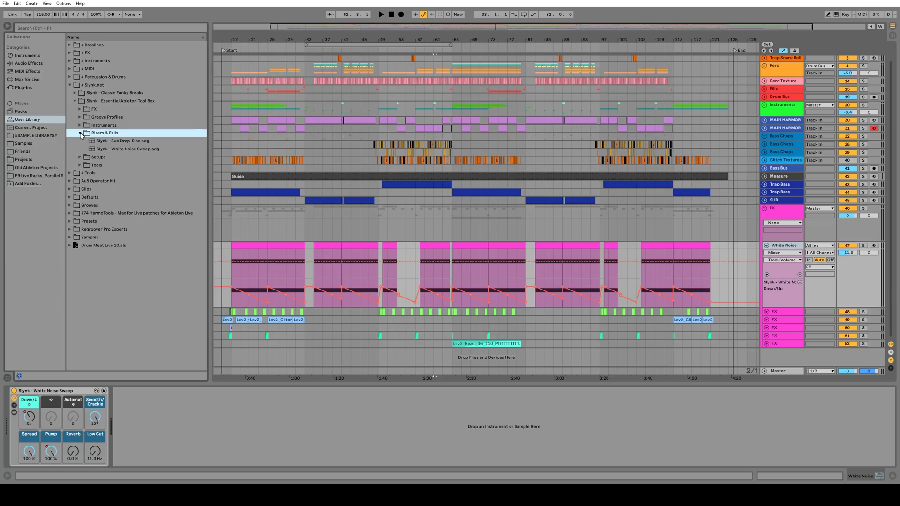
left_click(122, 149)
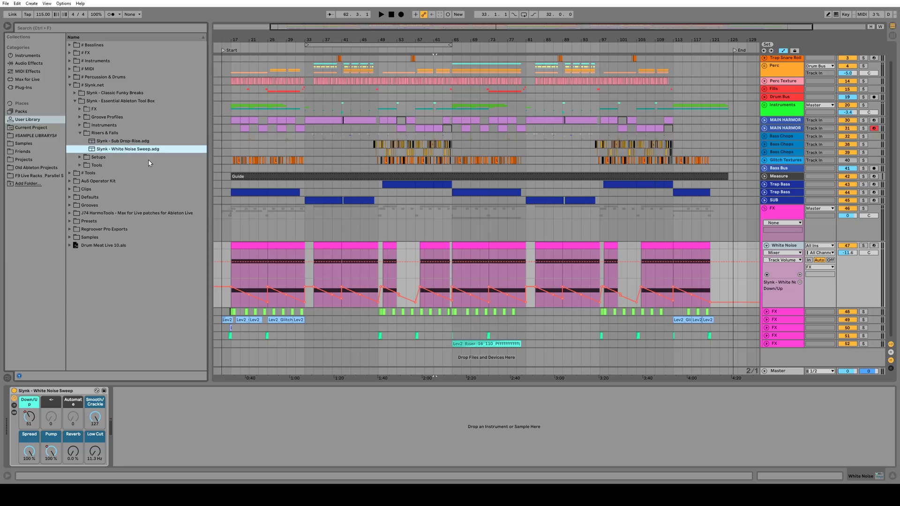
left_click(30, 419)
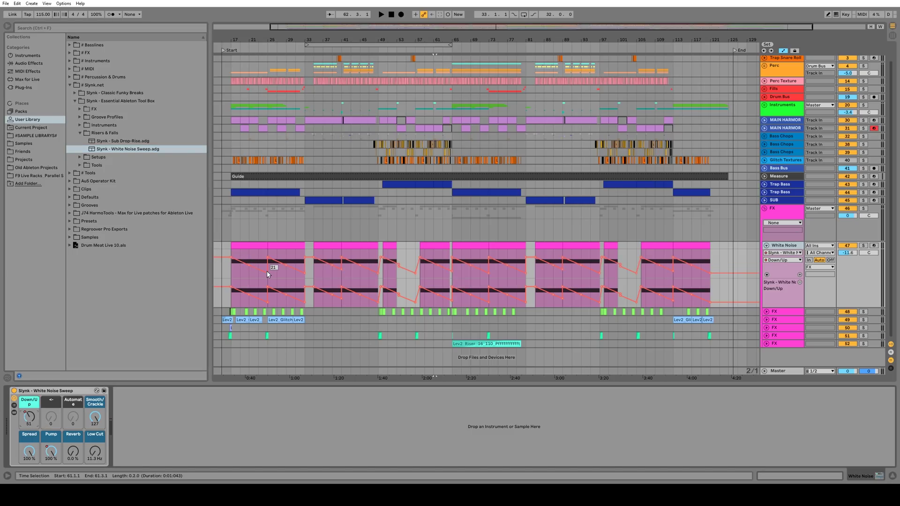
Solo the White Noise track, play its first clip at bar 17, and fold the track
double_click(256, 247)
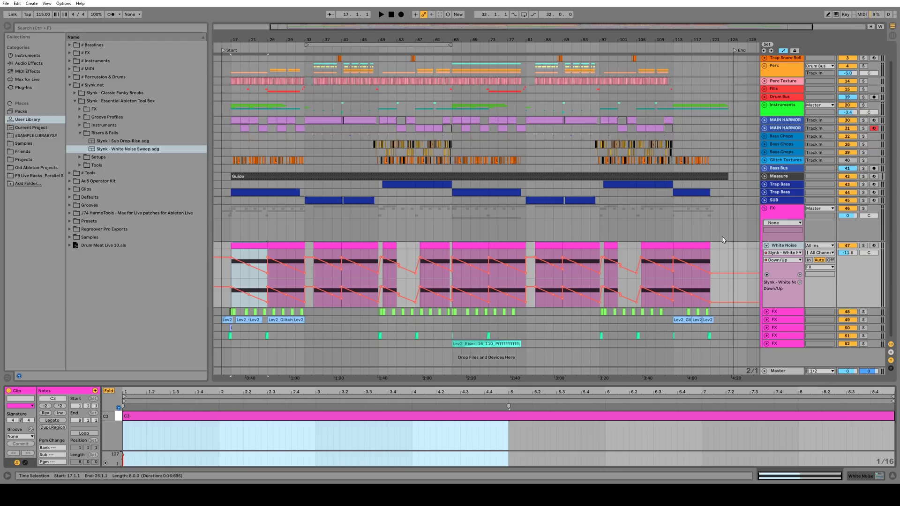
key("space")
key("s")
double_click(779, 246)
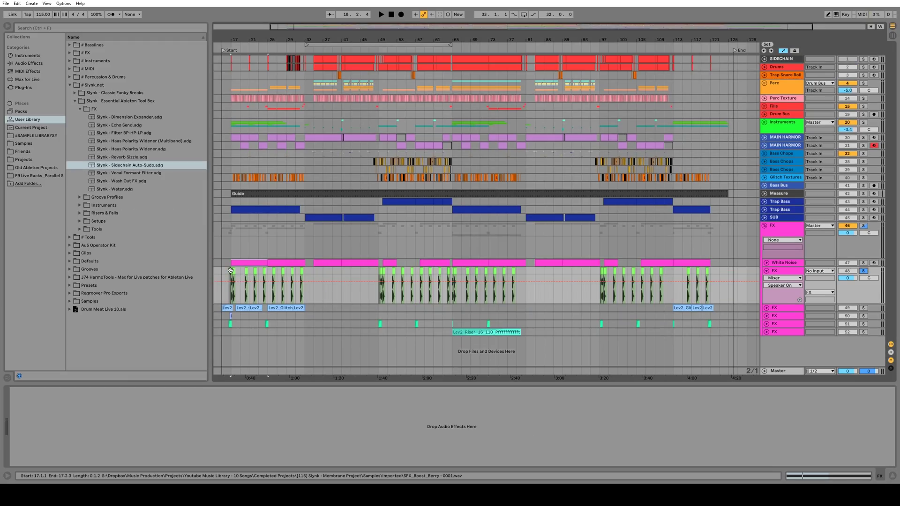
Play the short effect clips on soloed FX track 48 in the intro and from bar 49
key("space")
left_click_drag(254, 39, 424, 150)
left_click(235, 270)
key("space")
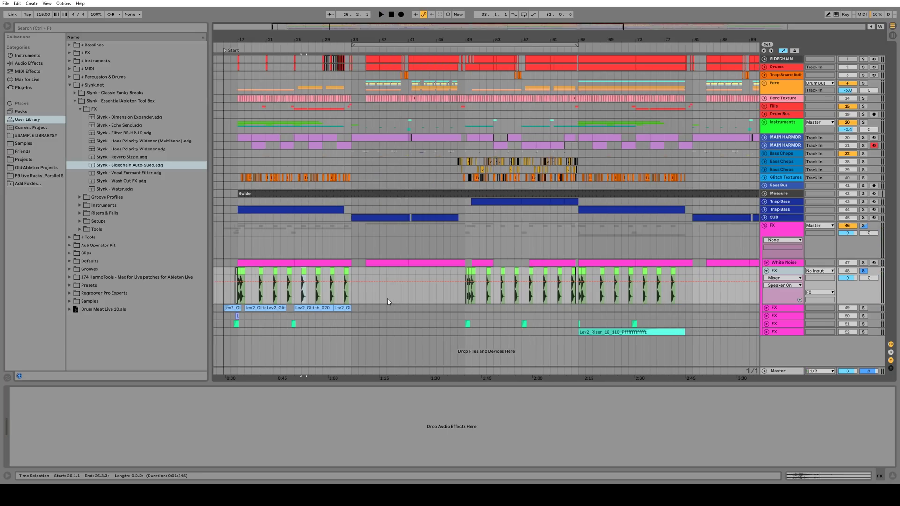
left_click(466, 298)
key("space")
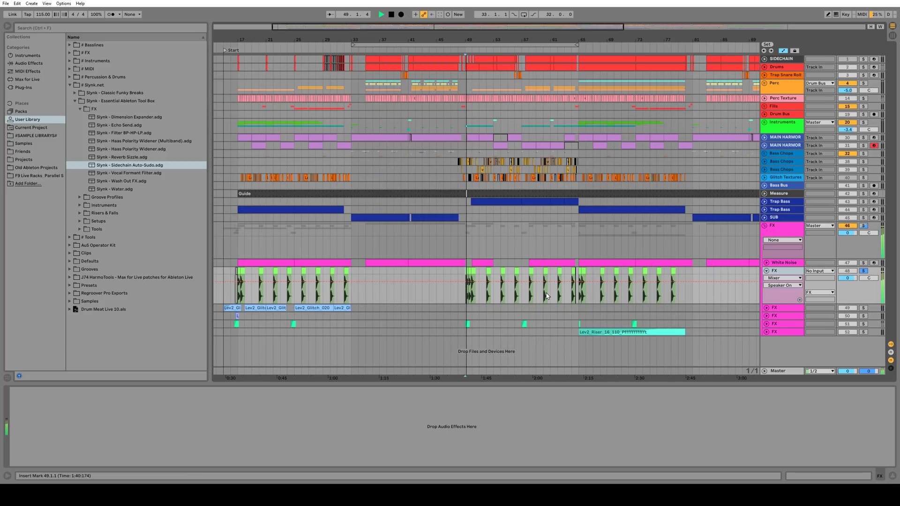
key("space")
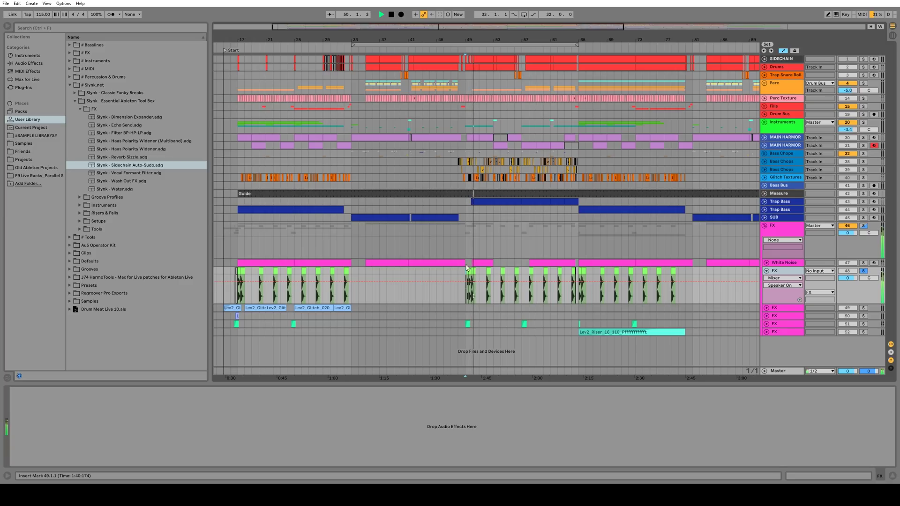
left_click(466, 271)
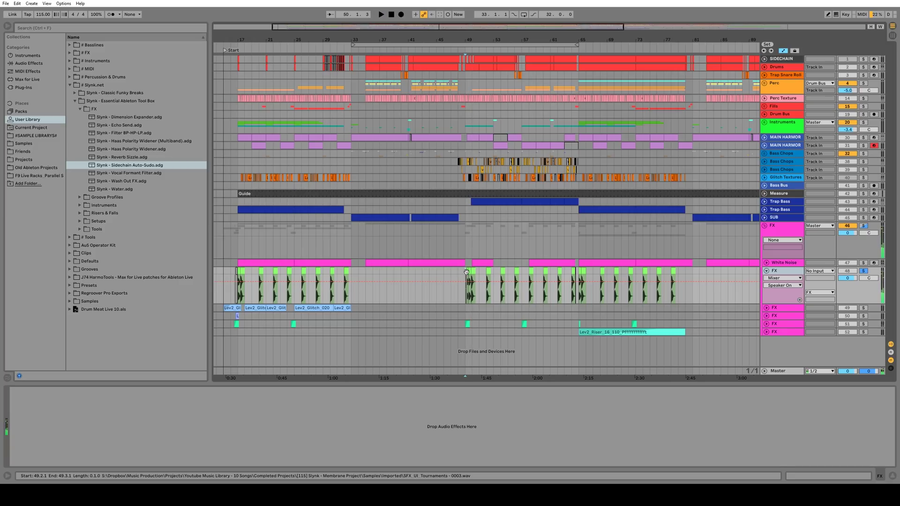
Fold FX track 48, unfold FX track 49, and play its Lev2_Glitch_024 clip soloed from bar 18
left_click(766, 271)
left_click(767, 279)
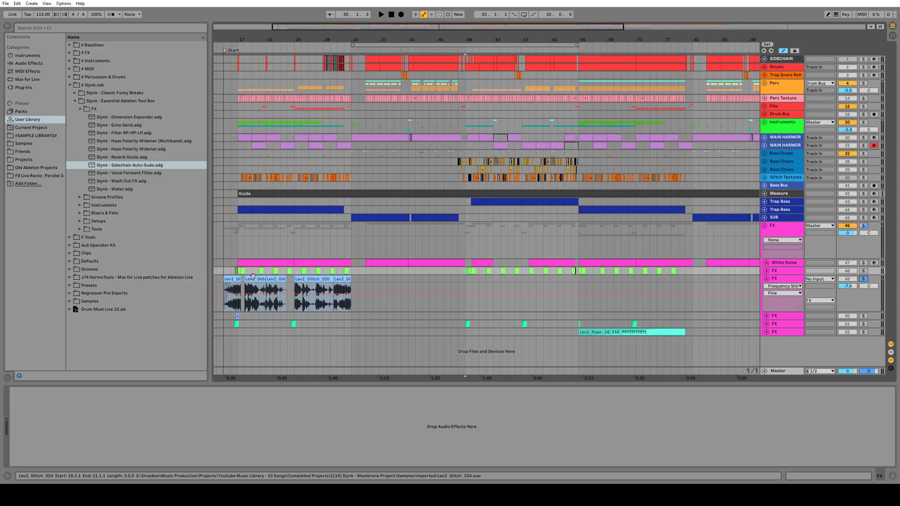
left_click(260, 304)
key("plus")
key("plus")
key("plus")
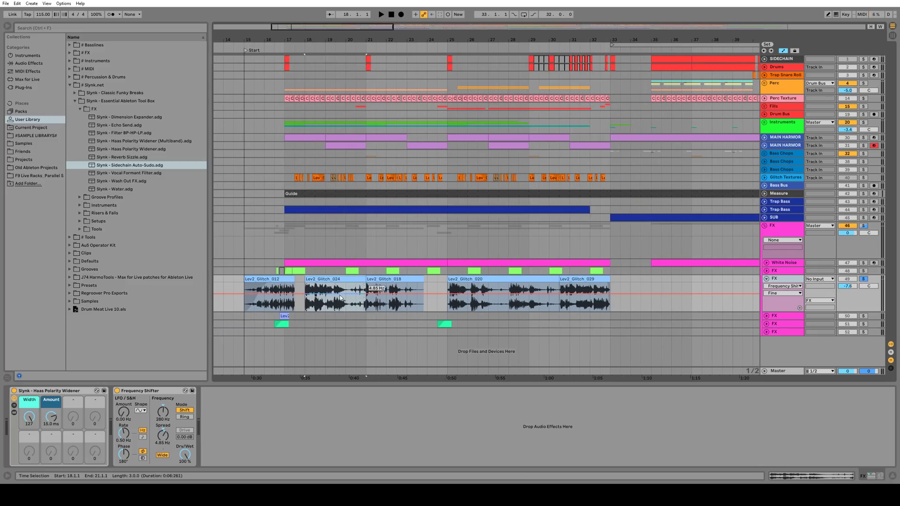
key("space")
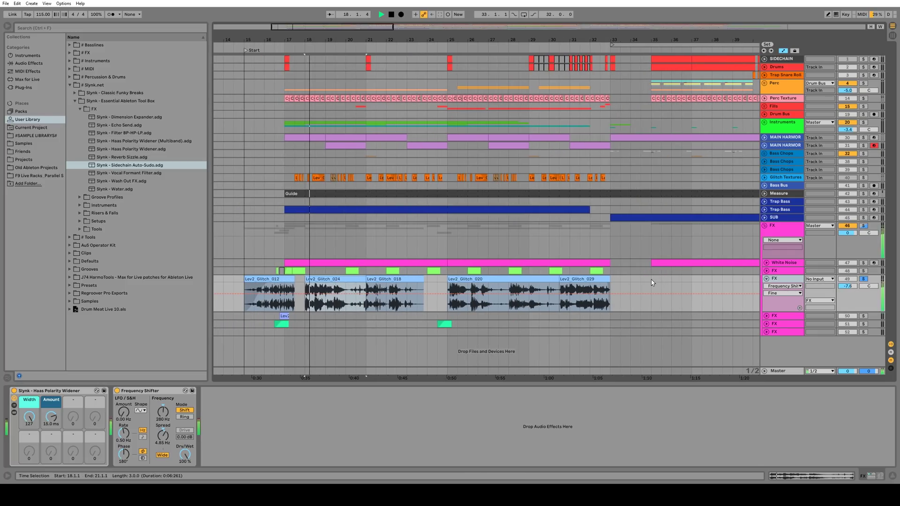
Check the Lev2_Glitch_024 clip's sample settings and the track's Haas Polarity Widener and Frequency Shifter, and stop playback
left_click(350, 280)
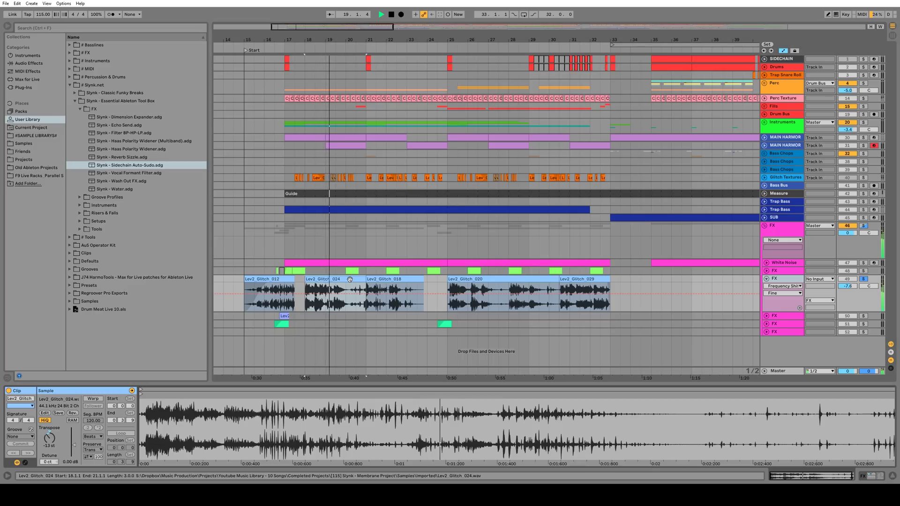
left_click(785, 280)
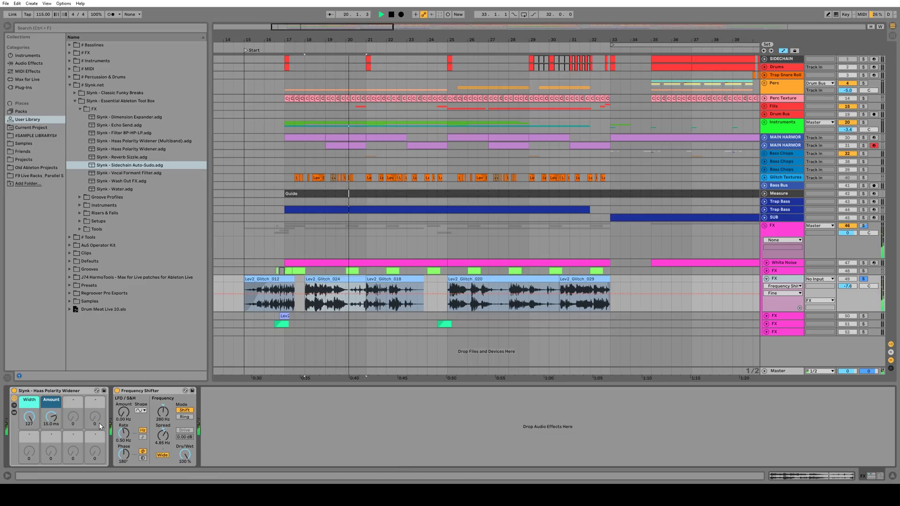
key("space")
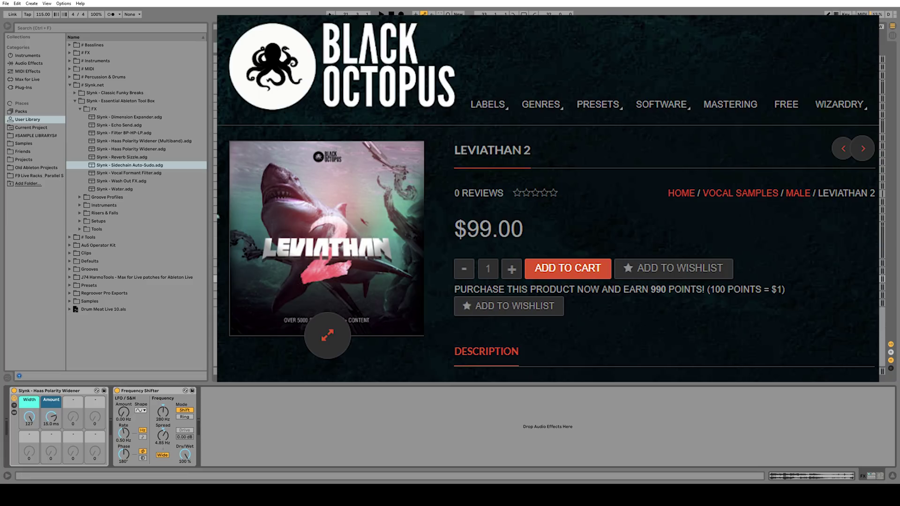
Unfold FX track 50 and play its Lev2_Glitch_013 clip leading into bar 17
left_click(766, 287)
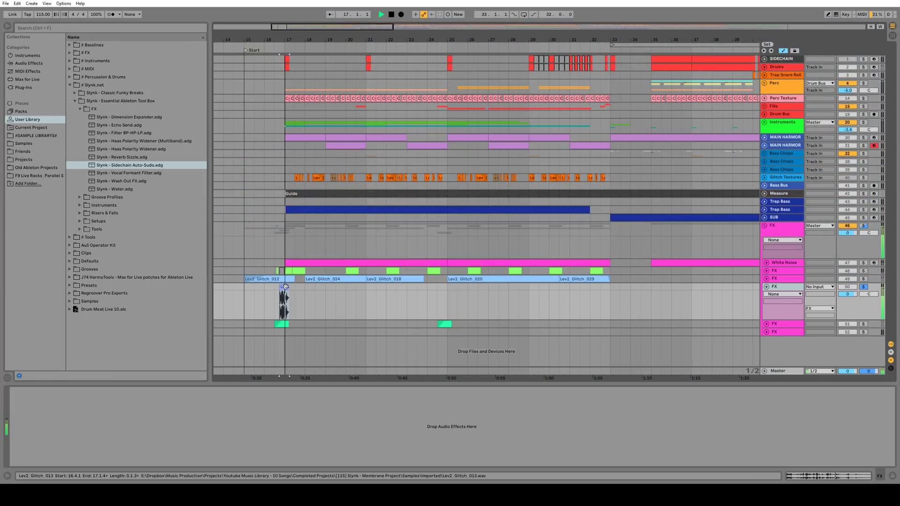
key("space")
left_click_drag(409, 40, 303, 2)
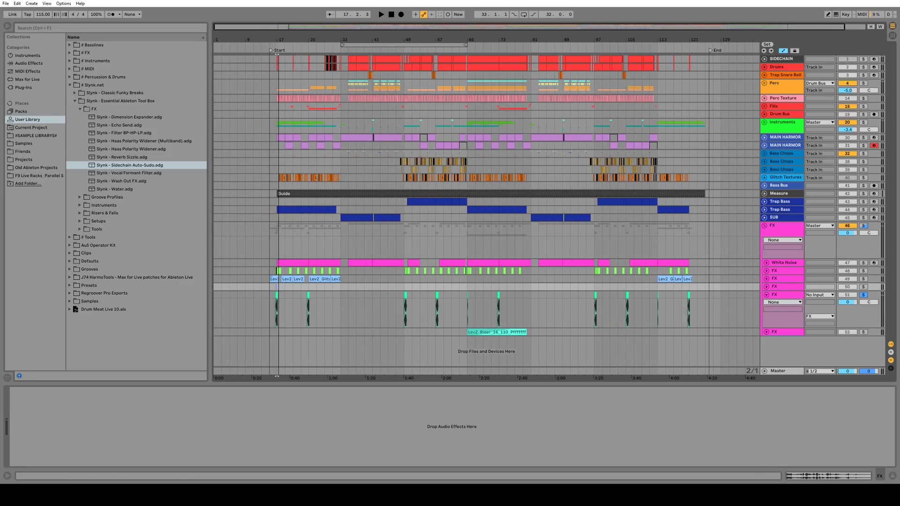
Play the soloed clips on FX track 51 that lead into bars 17 and 25
left_click_drag(281, 41, 347, 94)
left_click(309, 295)
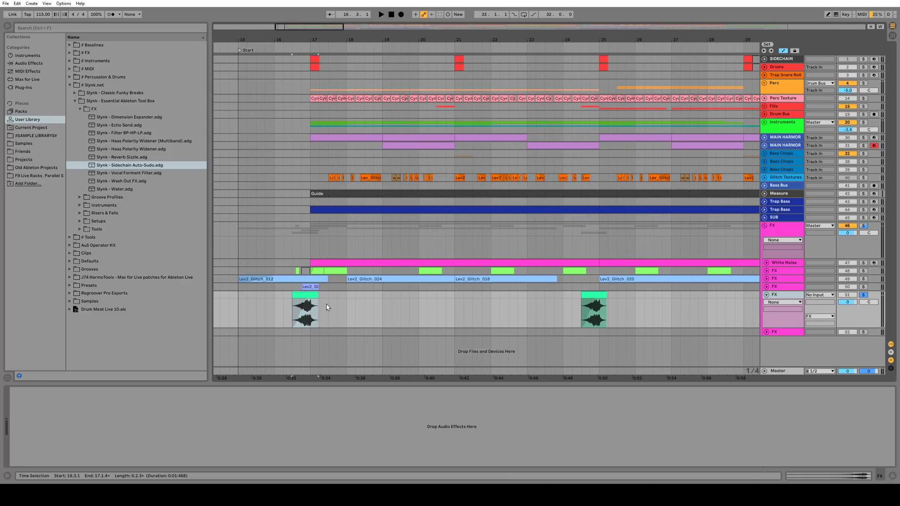
key("space")
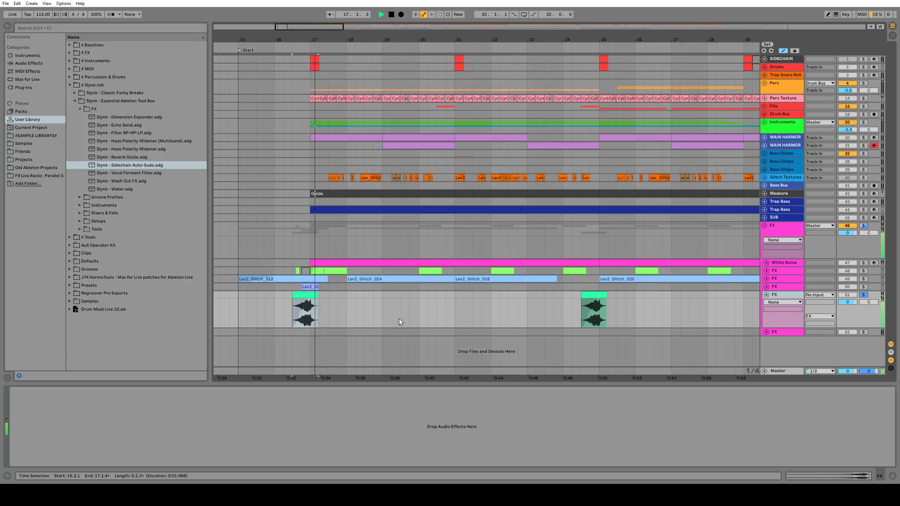
left_click(605, 296)
key("space")
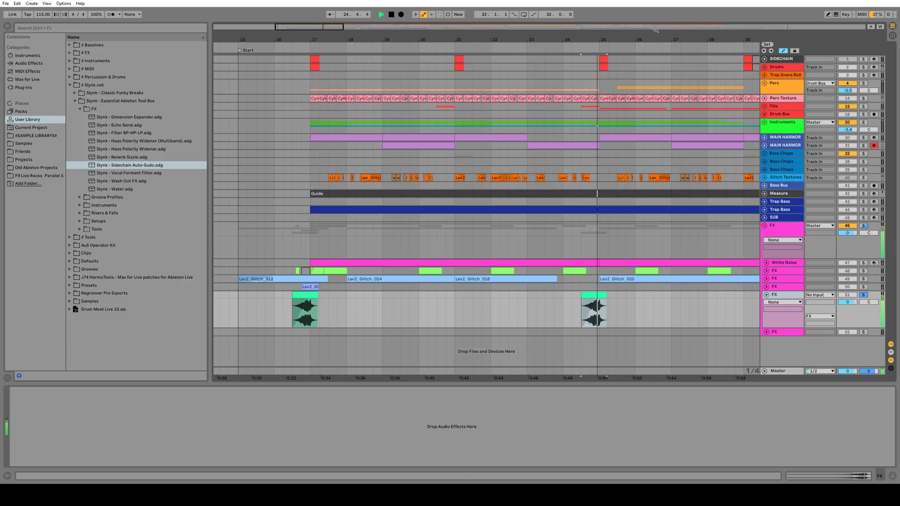
key("space")
left_click_drag(649, 38, 649, 5)
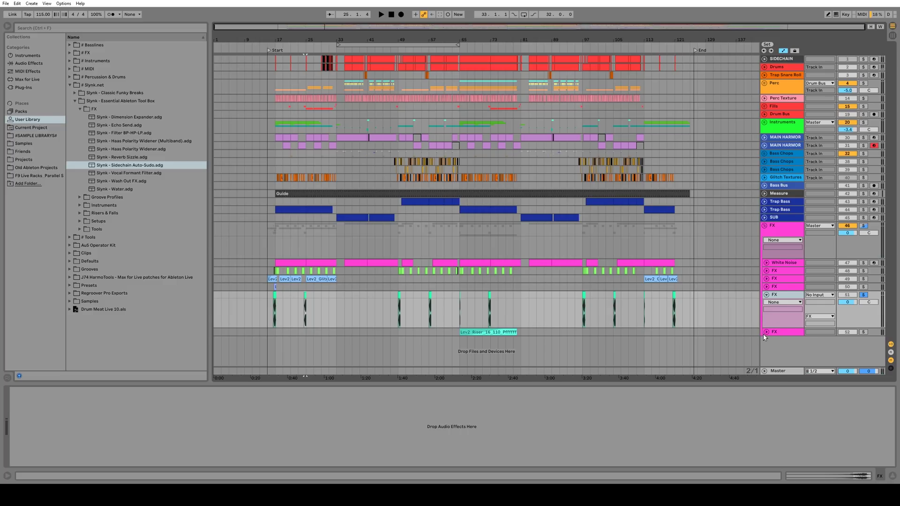
Unfold FX track 52 and play the later part of its soloed Lev2 riser clip
left_click(764, 334)
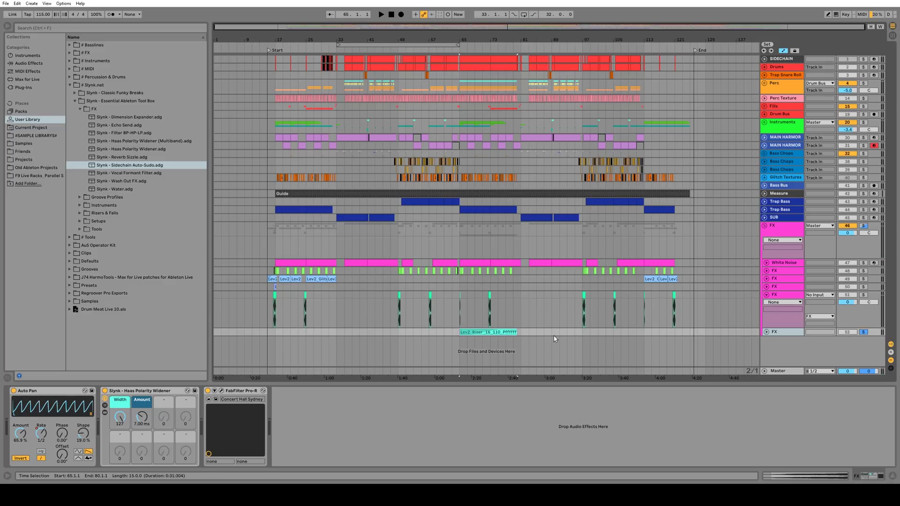
key("u")
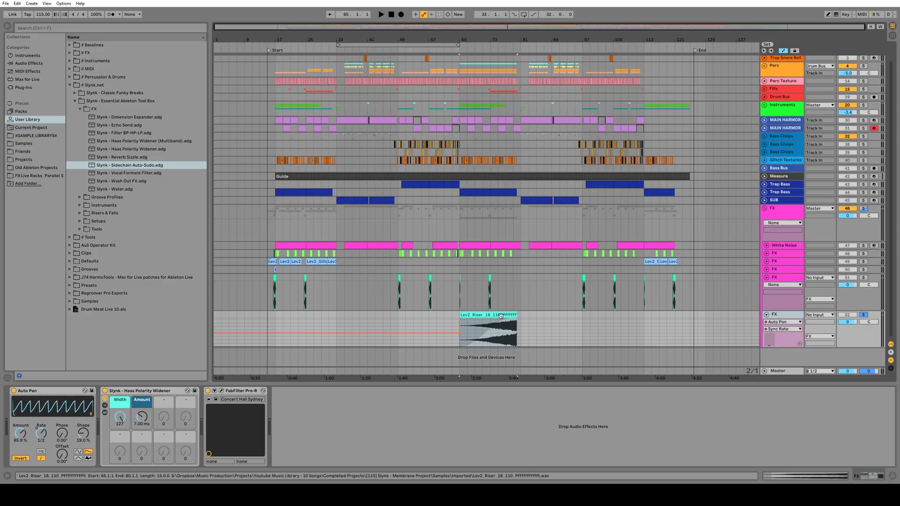
left_click(505, 47)
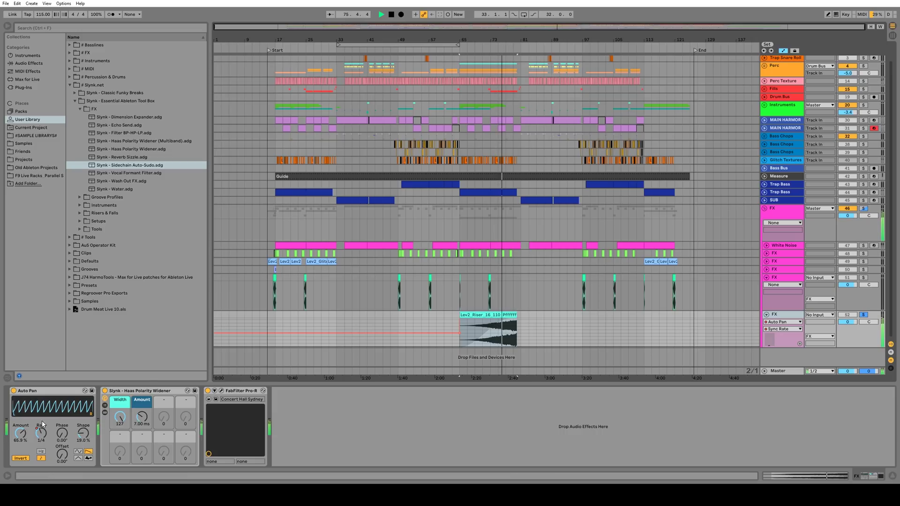
key("space")
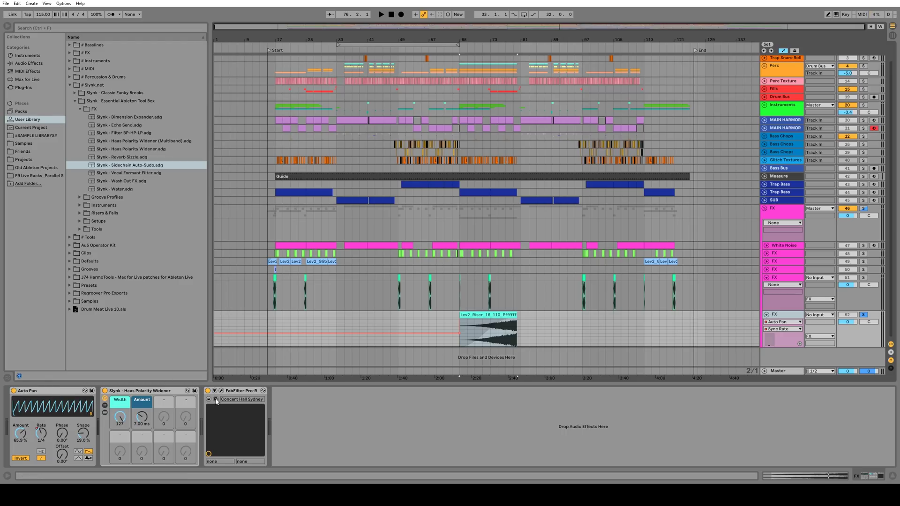
Select the riser's Haas Polarity Widener and highlight Slynk - Haas Polarity Widener (Multiband).adg in the library's FX folder
left_click(192, 402)
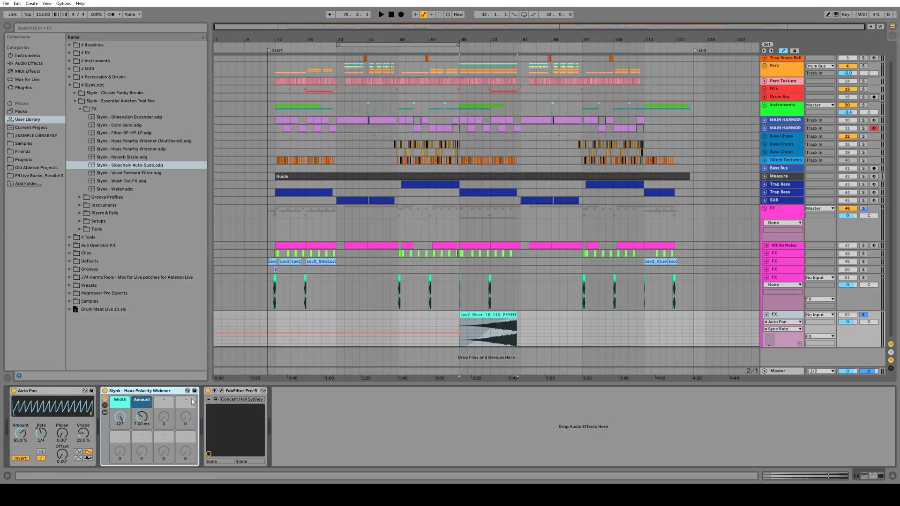
left_click(112, 140)
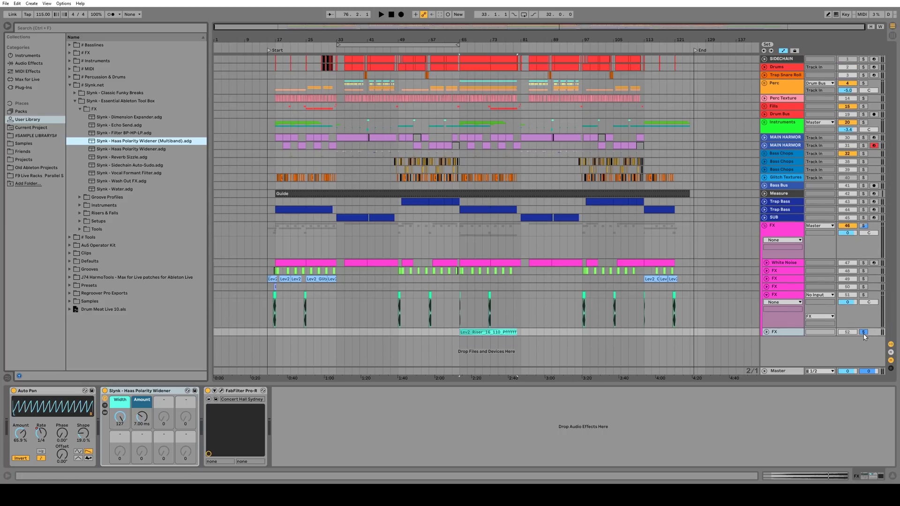
Fold FX track 51 and the whole FX group, and switch the Glitch Textures track back on
scroll(782, 307, "up", 2)
left_click(767, 295)
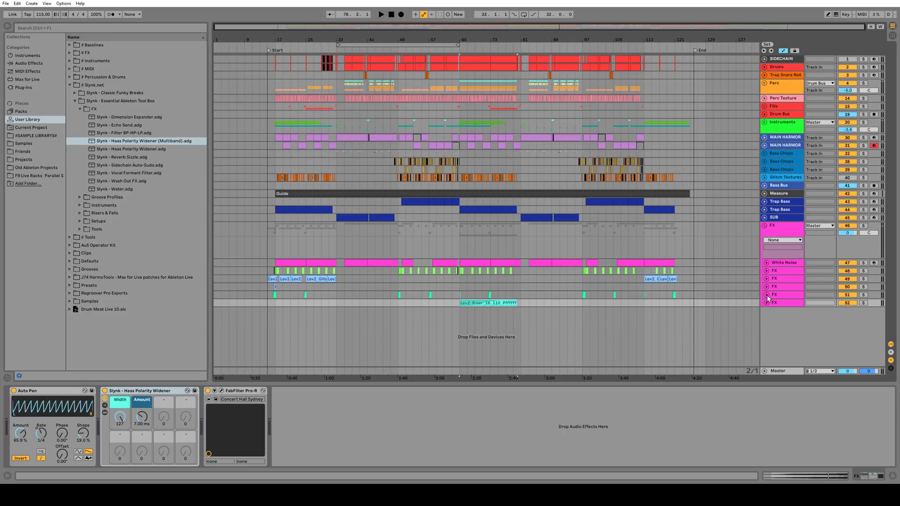
left_click(765, 226)
left_click(847, 178)
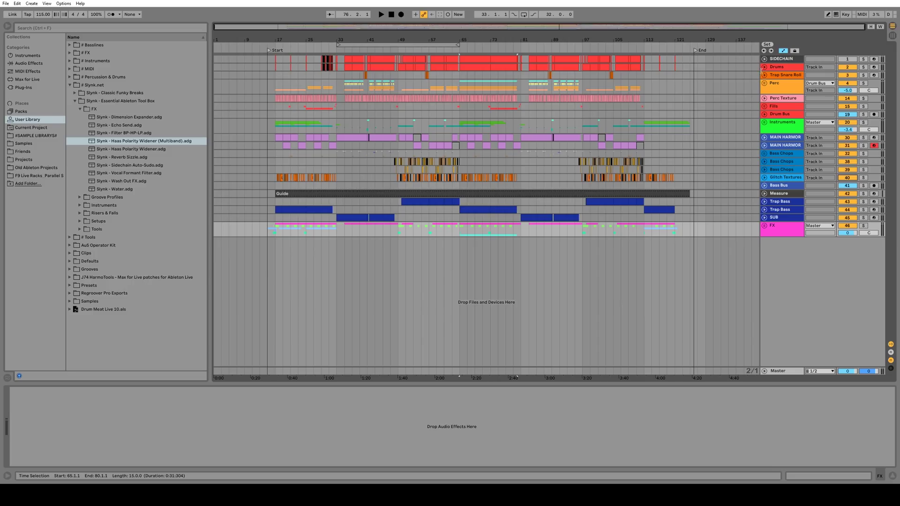
Unfold the Drums track and open the Kick 2 plug-in from the Drum Rack's Kick pad
left_click(762, 70)
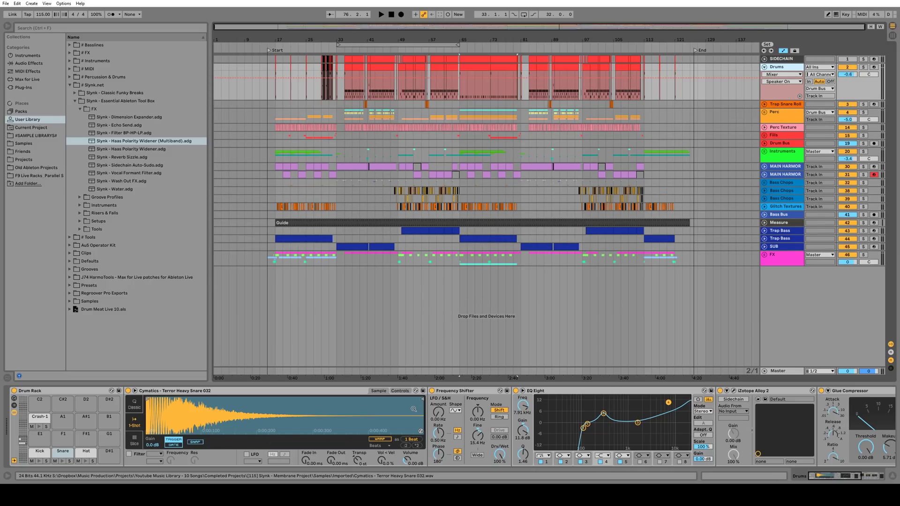
left_click(40, 452)
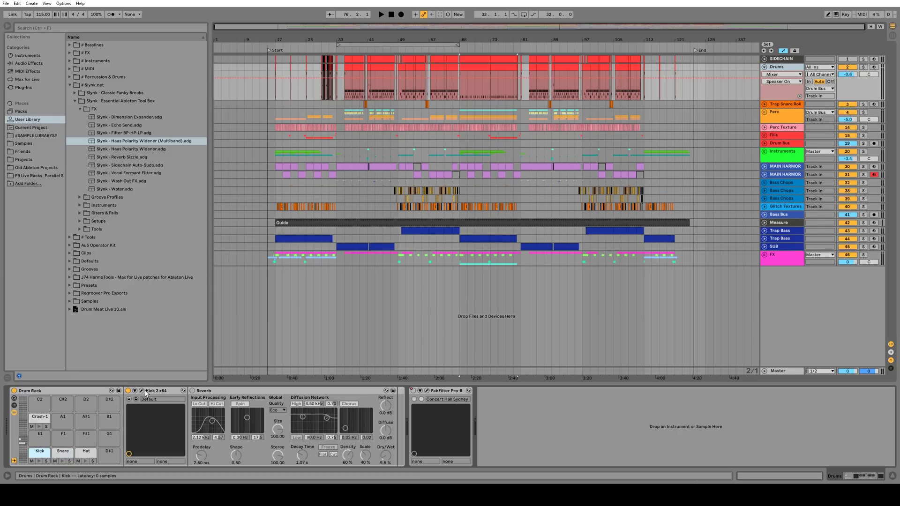
left_click(143, 391)
left_click_drag(277, 18, 497, 106)
Check Kick 2's D&B preset list, show its amp envelope, and audition the Kick pad
left_click(436, 117)
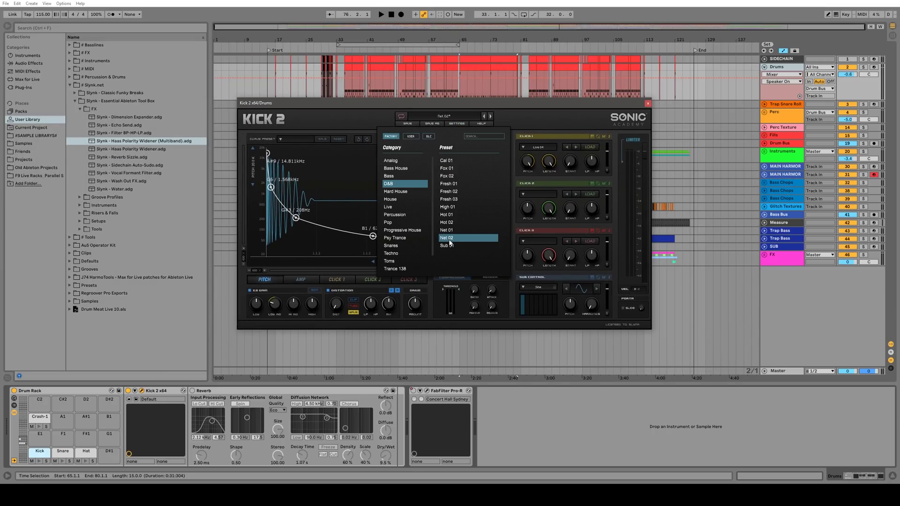
left_click(516, 117)
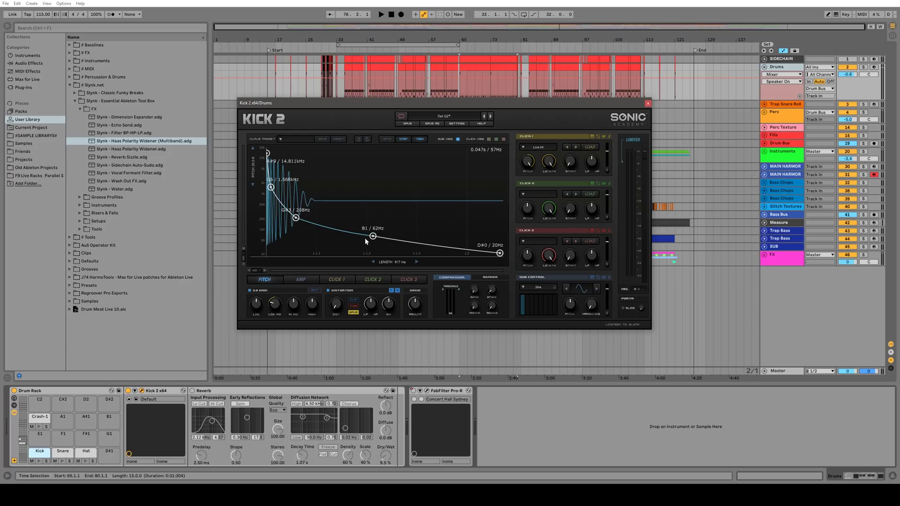
left_click(309, 280)
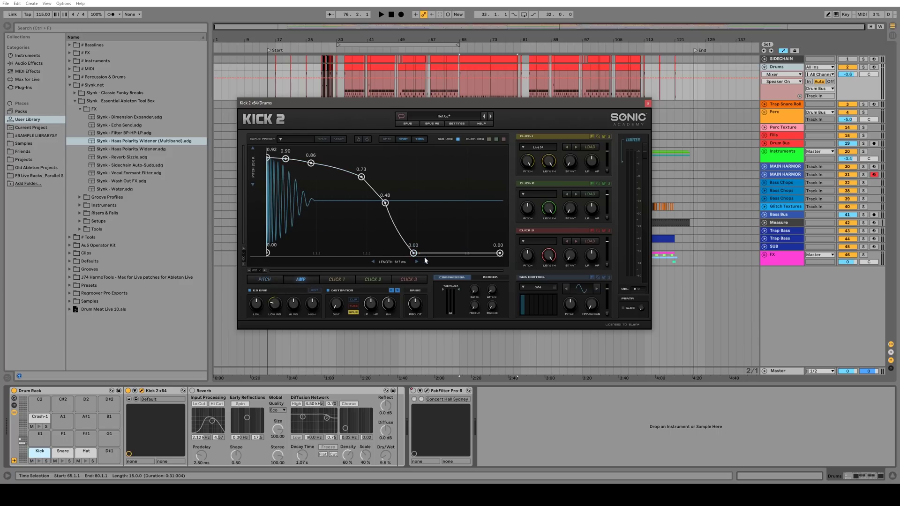
left_click(39, 462)
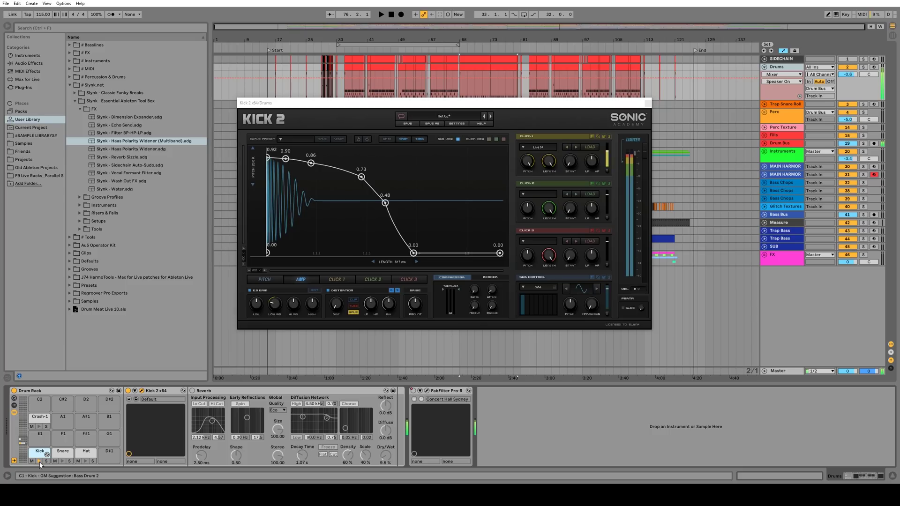
Show the Drum Rack's Snare pad chain with its Terror Heavy Snare 032 sample and audition the snare
left_click(63, 451)
left_click(225, 392)
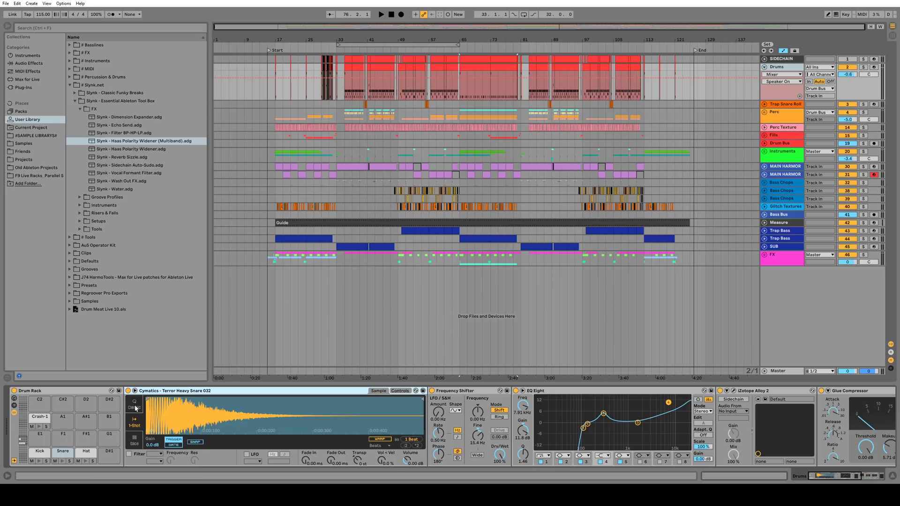
left_click(62, 462)
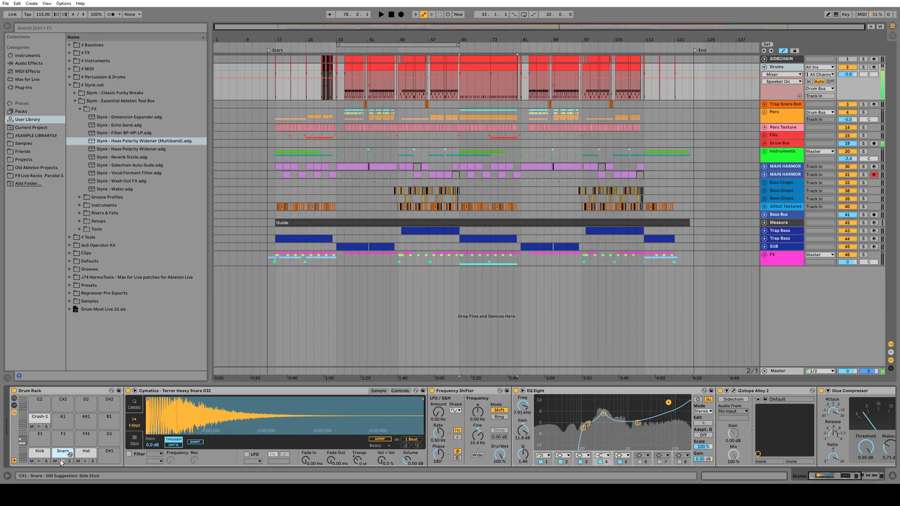
Switch off the snare's Frequency Shifter, EQ Eight, Alloy 2, Glue Compressor and Reverb, and audition the dry snare
left_click(432, 390)
left_click(516, 391)
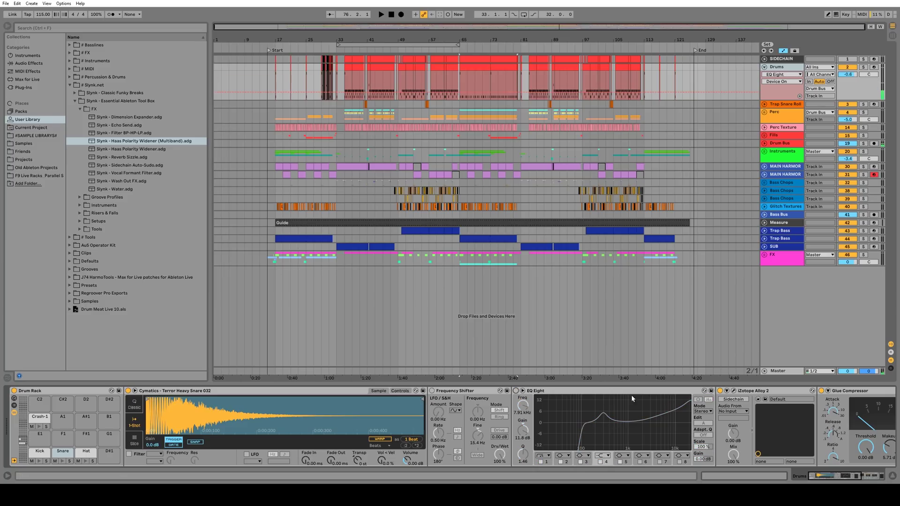
left_click(720, 391)
left_click(821, 390)
left_click_drag(844, 476, 812, 477)
left_click(744, 390)
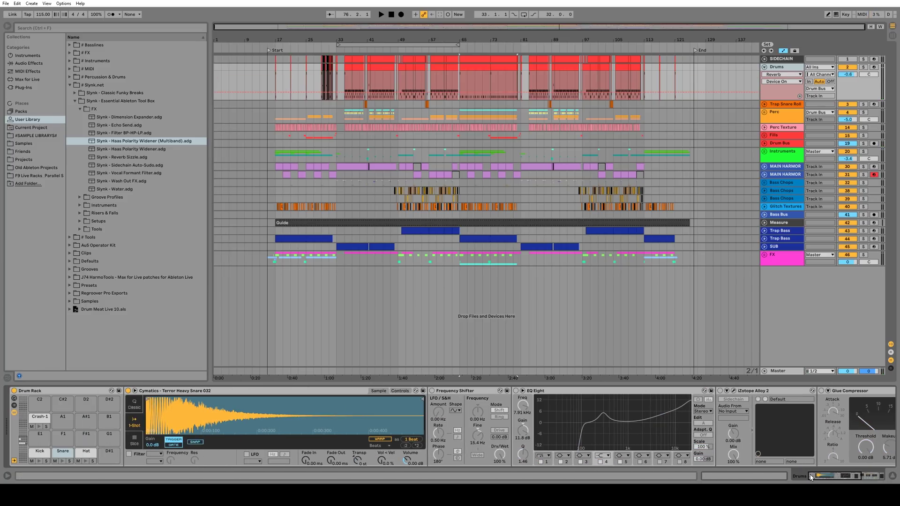
left_click(62, 462)
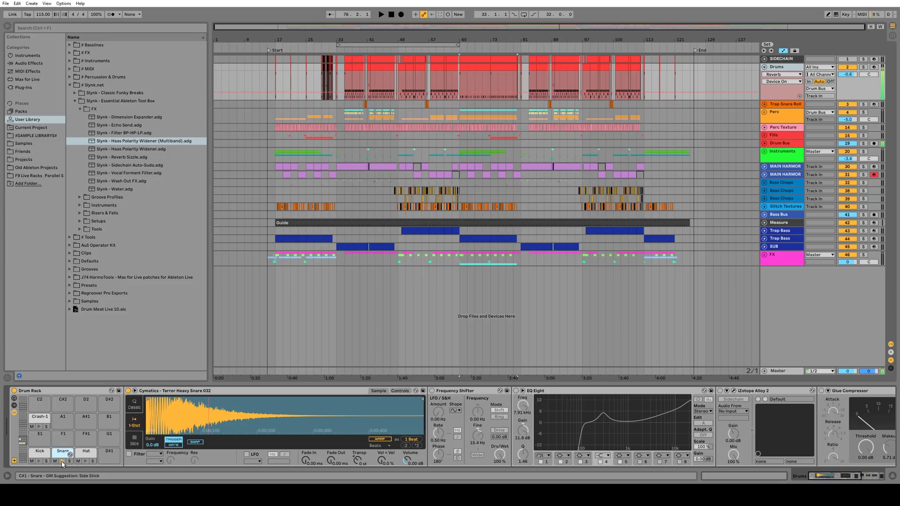
Switch the snare's Frequency Shifter and EQ Eight back on one at a time, auditioning the pad after each
left_click(432, 391)
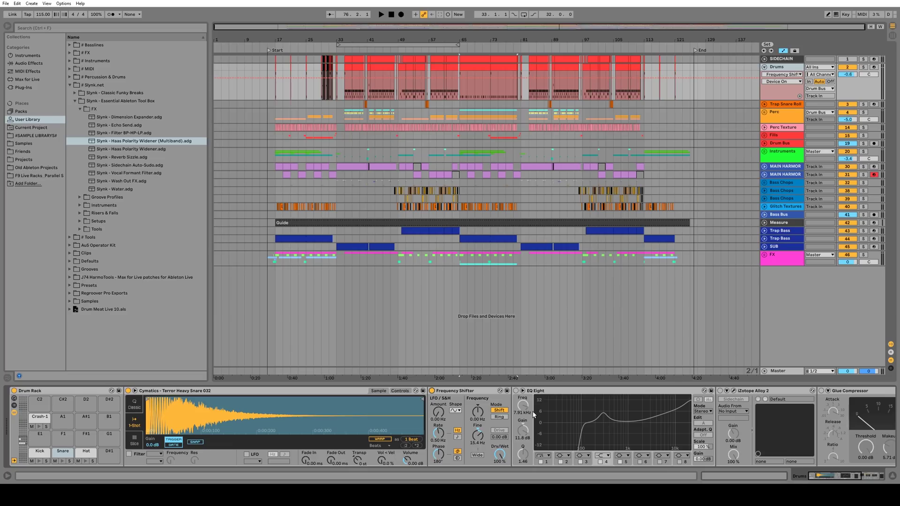
left_click(65, 463)
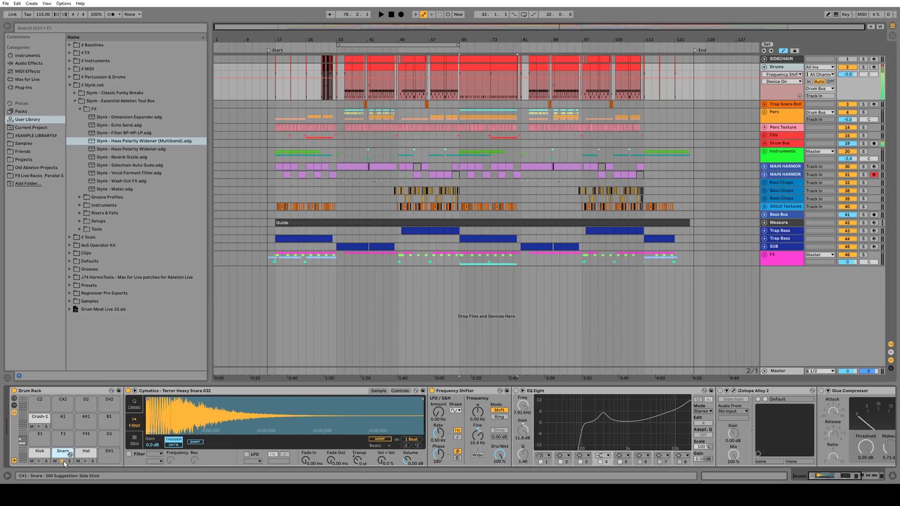
left_click(515, 390)
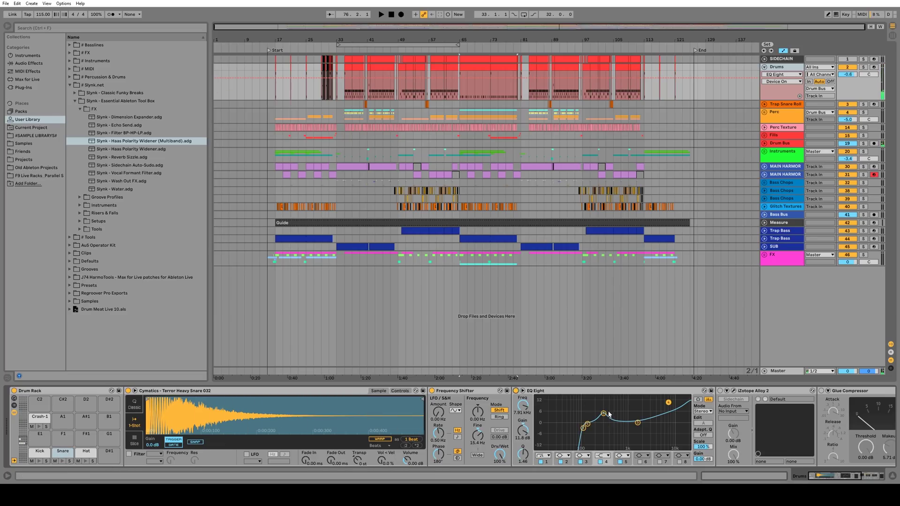
left_click(604, 416)
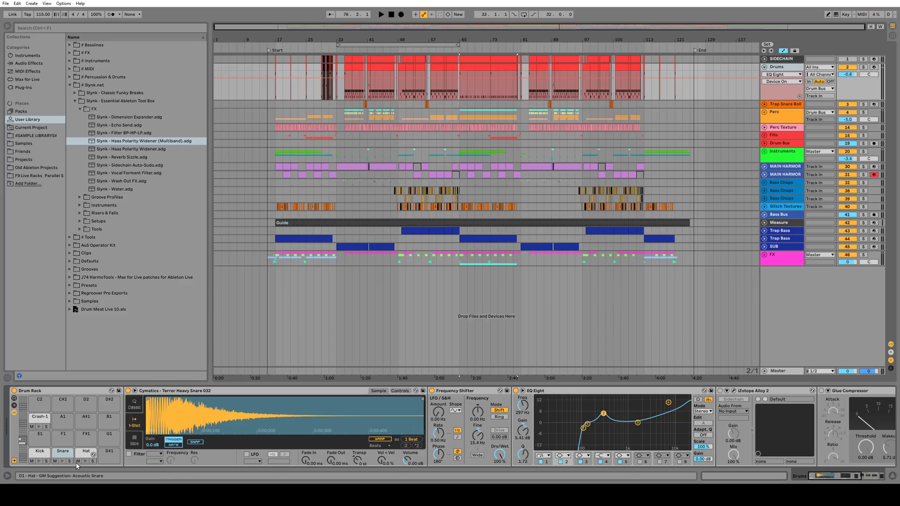
left_click(62, 461)
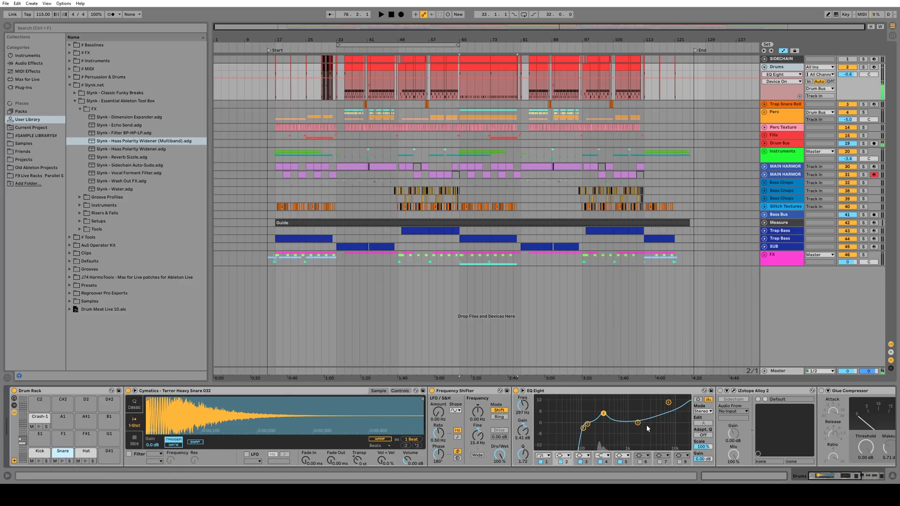
Switch the snare's iZotope Alloy 2 back on, check its transient shaper while auditioning the snare, and close the plug-in
left_click(721, 391)
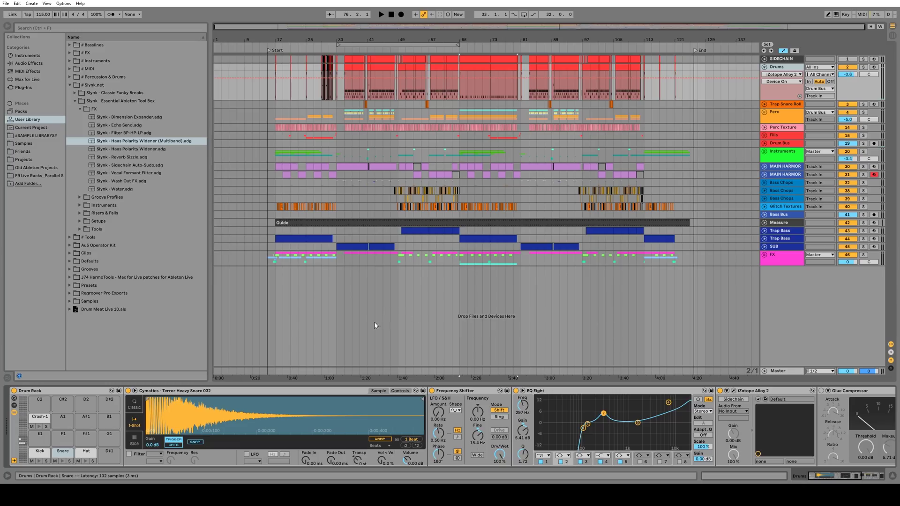
left_click_drag(264, 18, 556, 107)
left_click(448, 289)
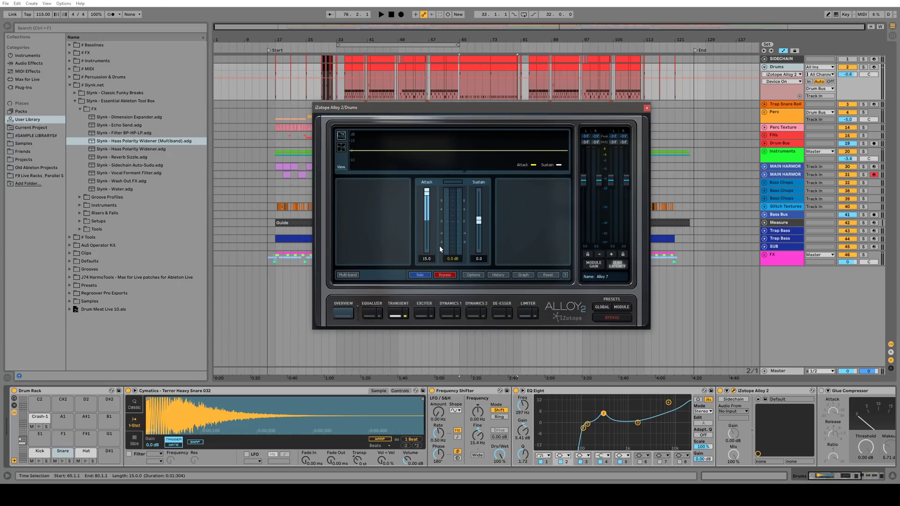
left_click(62, 461)
left_click(62, 461)
left_click(63, 461)
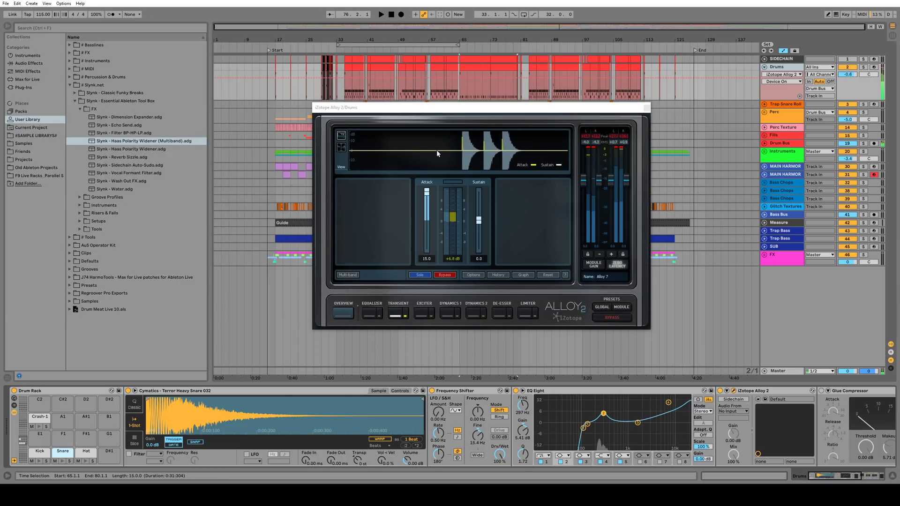
left_click(647, 108)
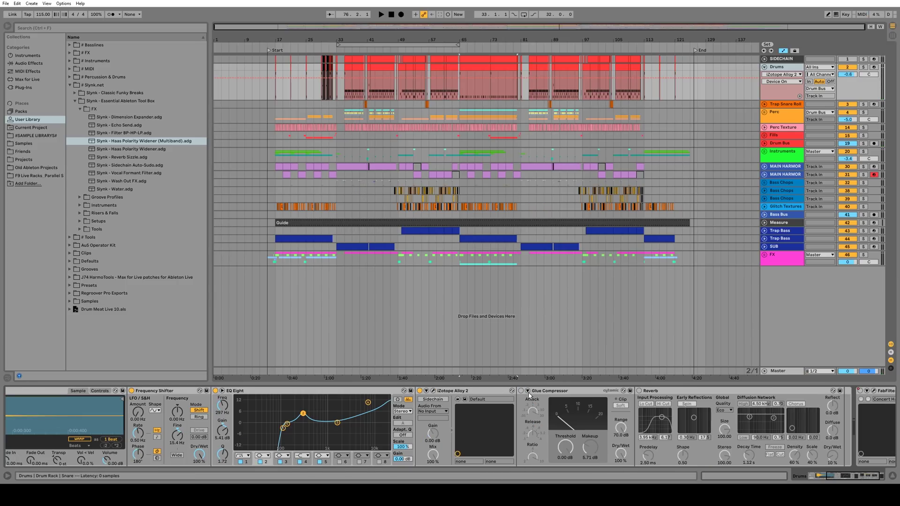
Switch the snare's Glue Compressor back on, audition the pad, and re-enable its Reverb
left_click(521, 390)
left_click_drag(839, 477, 442, 481)
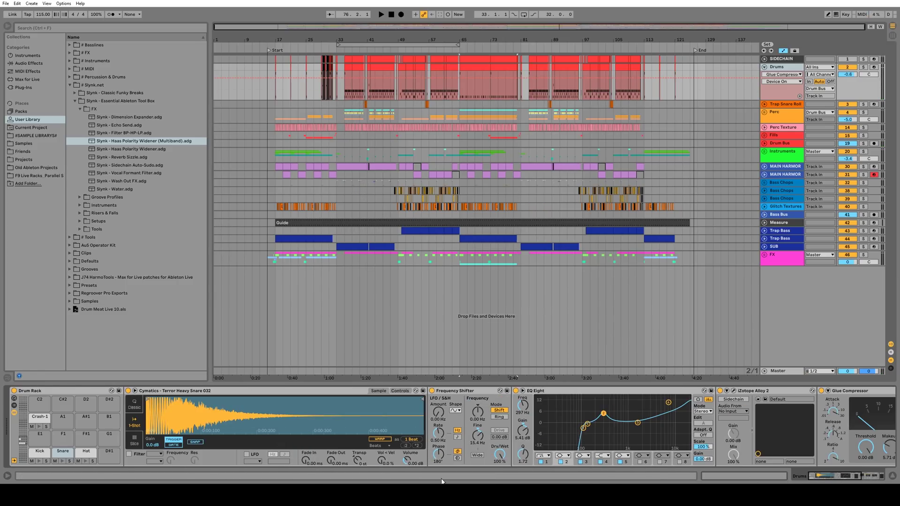
left_click(63, 462)
left_click(645, 391)
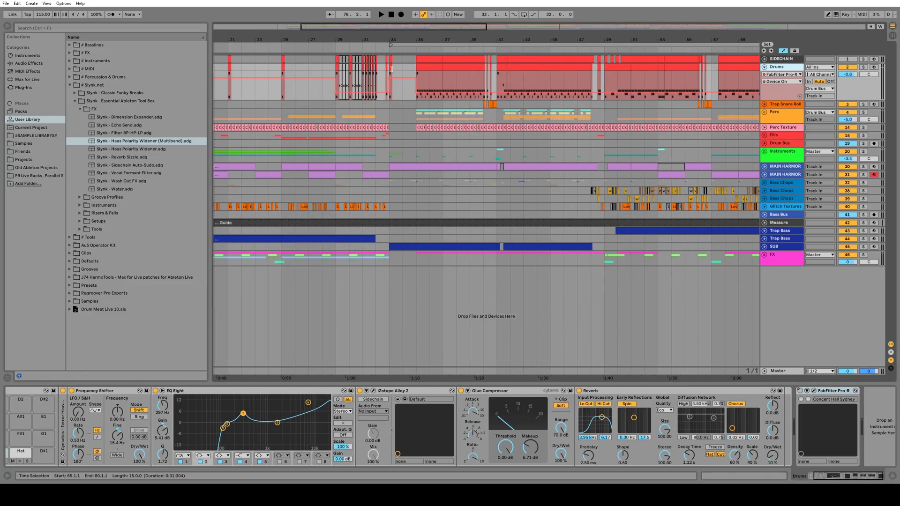
Play the soloed Drums track from bar 33, and check the Drum Rack's Snare and Crash-1 pads
key("space")
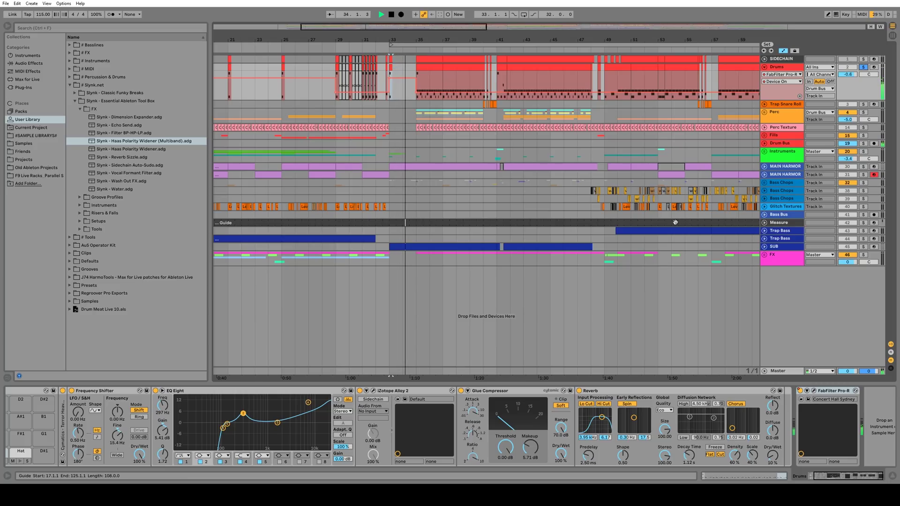
key("space")
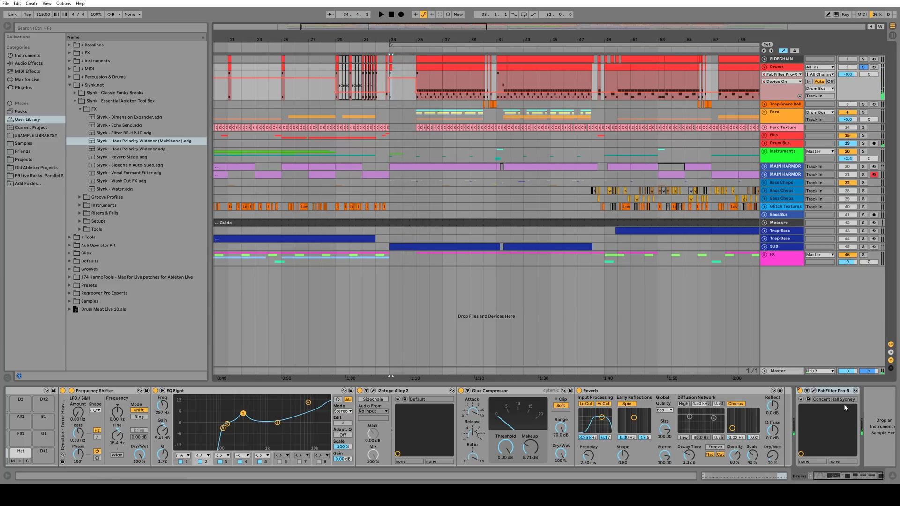
left_click(777, 67)
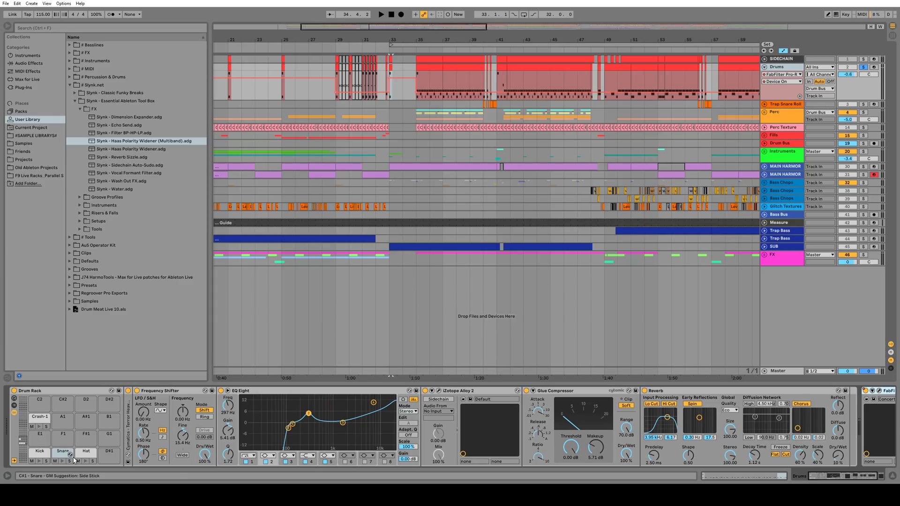
left_click(63, 461)
left_click(40, 417)
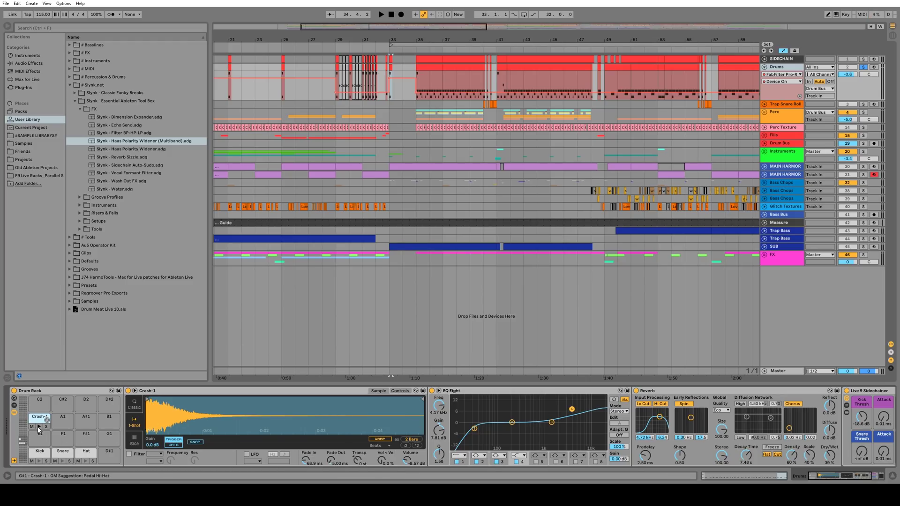
Examine the Trap Snare Roll clips around bar 40 and the track's device chain, from the Instrument Rack to the Live 8 Sidechainer
left_click_drag(577, 40, 480, 21)
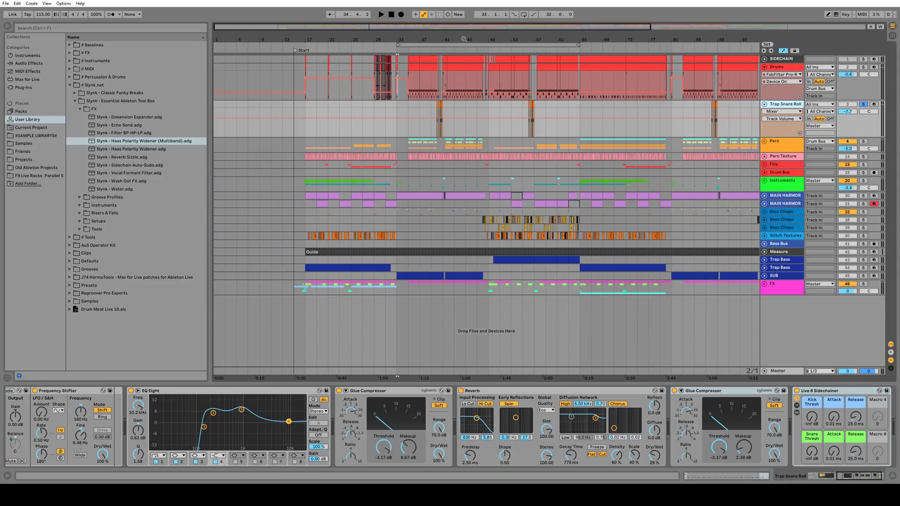
left_click_drag(443, 38, 450, 84)
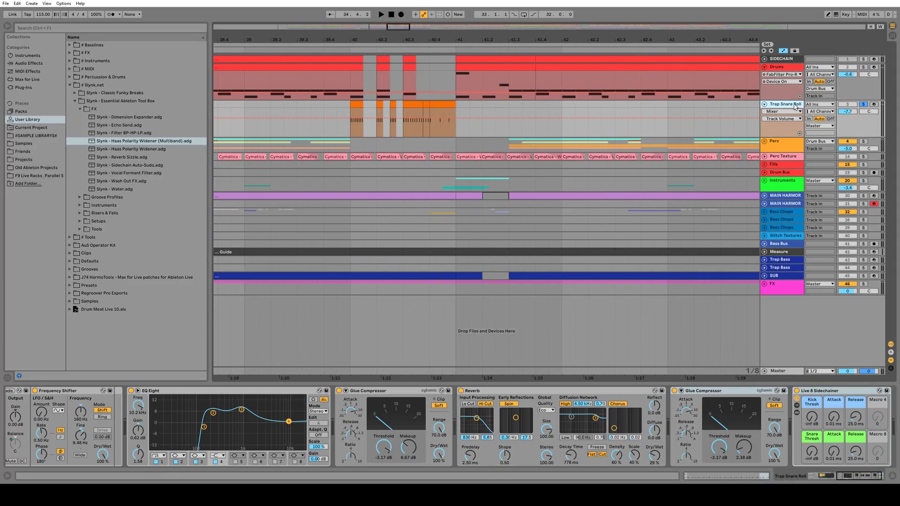
scroll(797, 417, "left", 10)
scroll(563, 422, "right", 5)
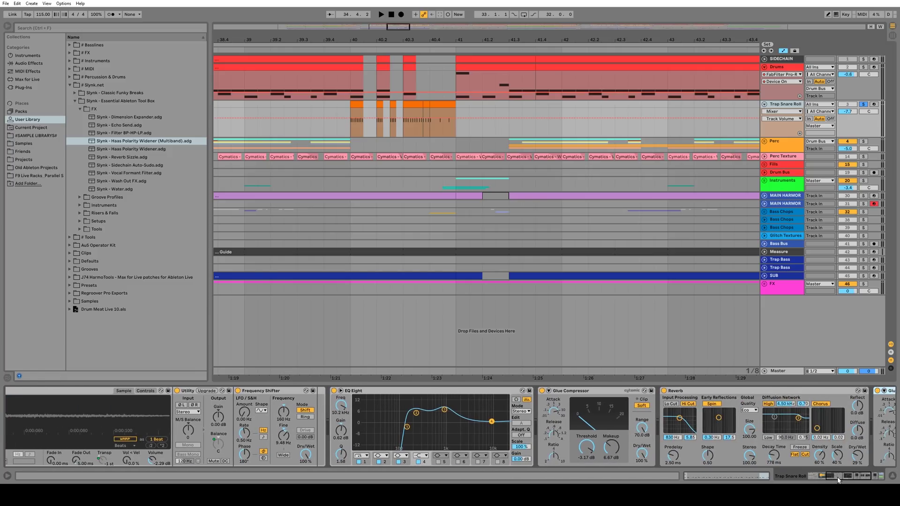
scroll(401, 422, "left", 3)
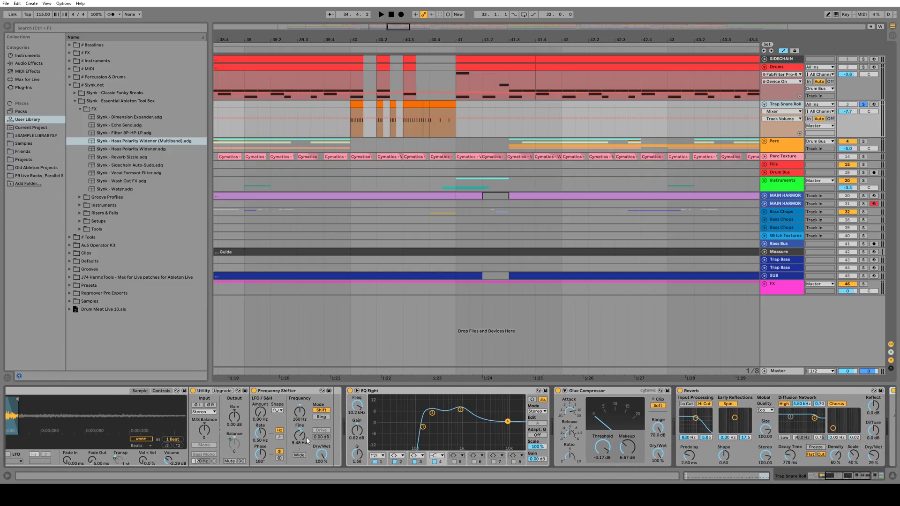
left_click_drag(836, 474, 849, 472)
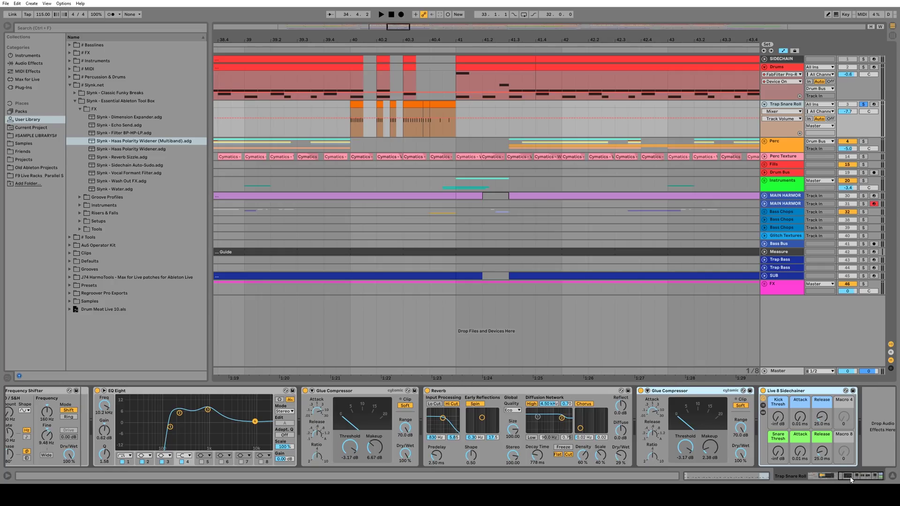
left_click_drag(851, 479, 819, 478)
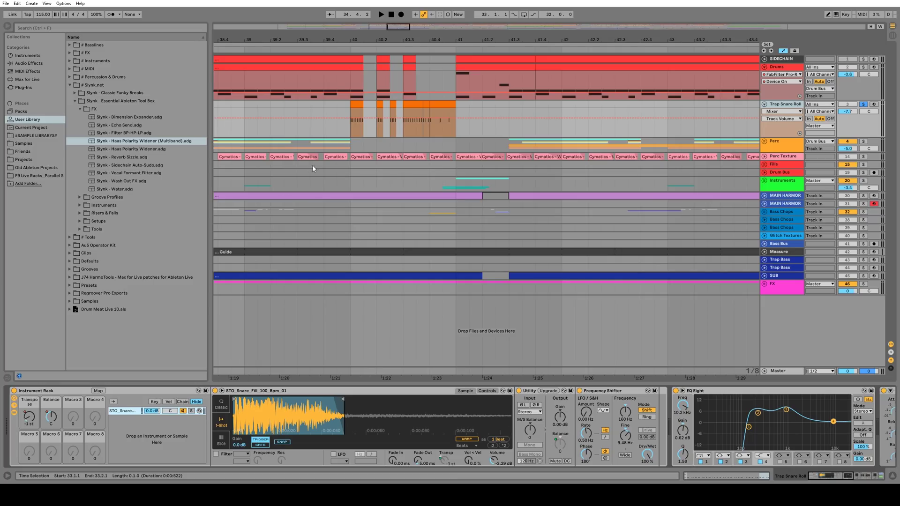
Play the soloed Trap Snare Roll from bar 40 several times, watching the Instrument Rack's Transpose macro
left_click(364, 108)
key("space")
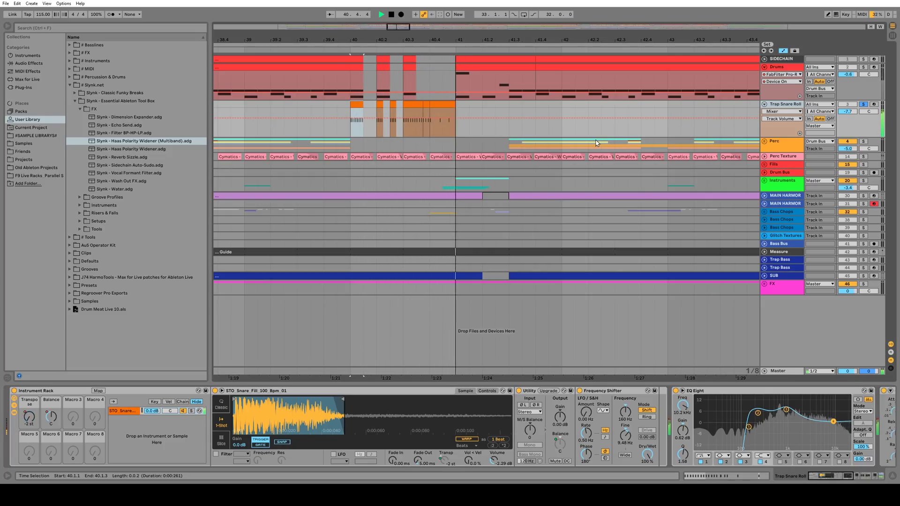
key("space")
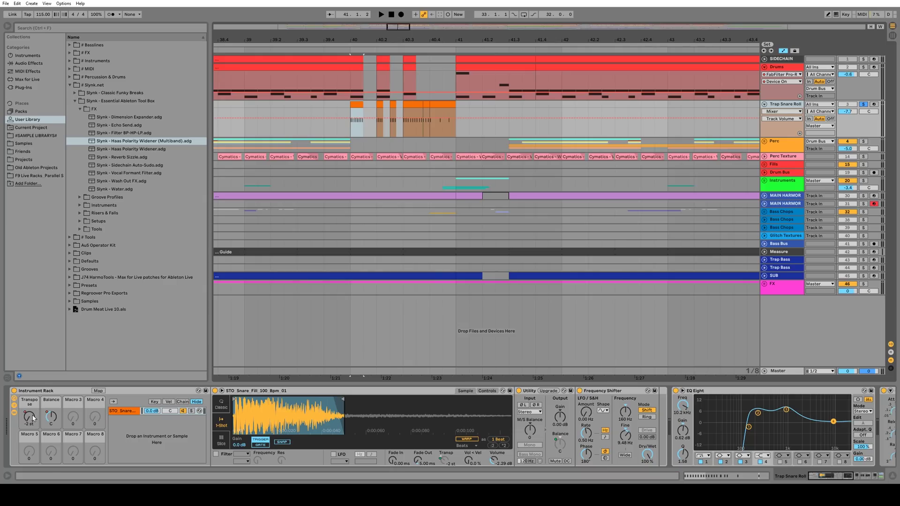
key("space")
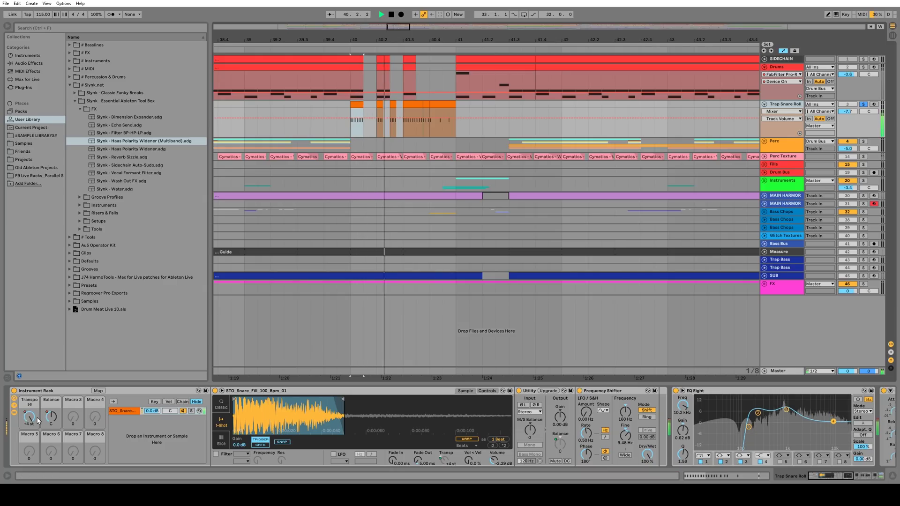
key("space")
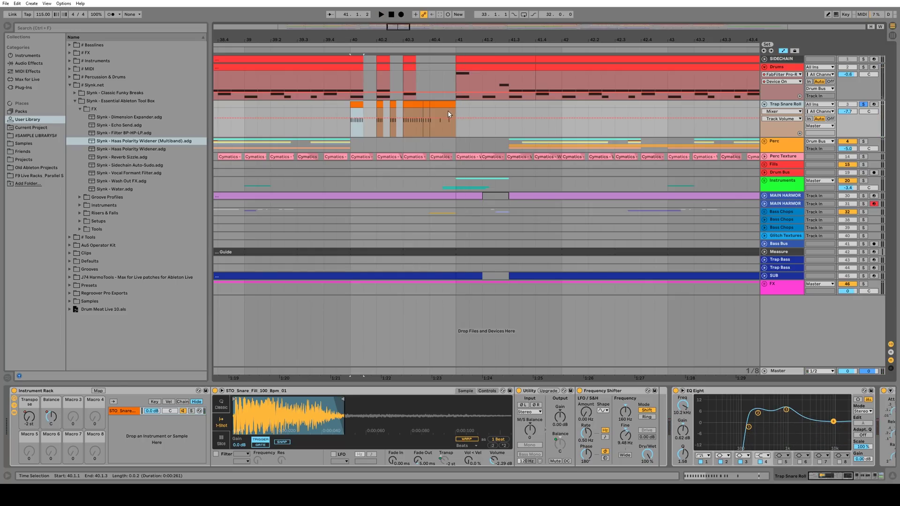
key("space")
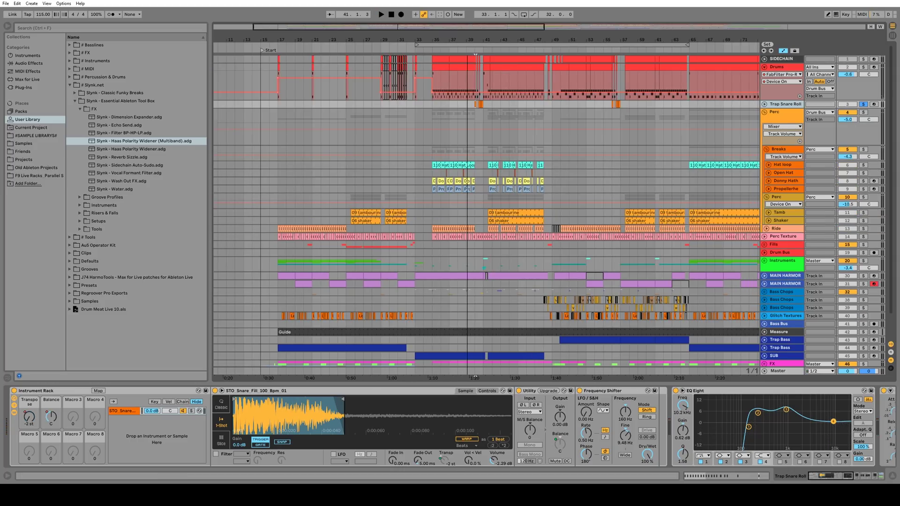
Show the effect chain of the Breaks group inside the soloed Perc group and play the breaks from bar 35
scroll(385, 56, "down", 5)
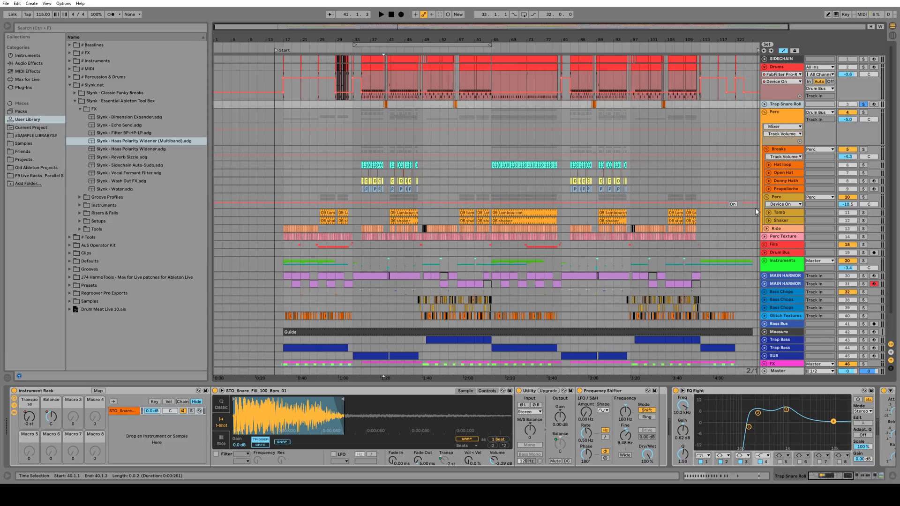
left_click(808, 236)
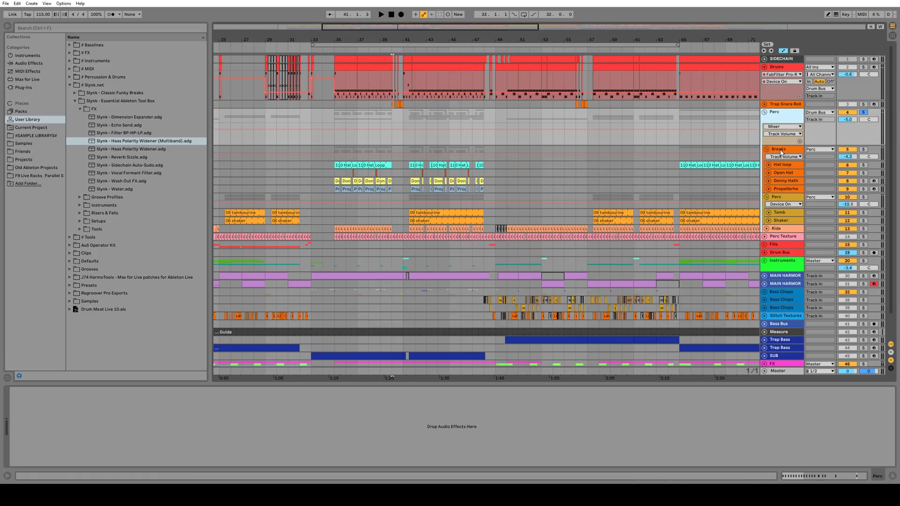
left_click(781, 149)
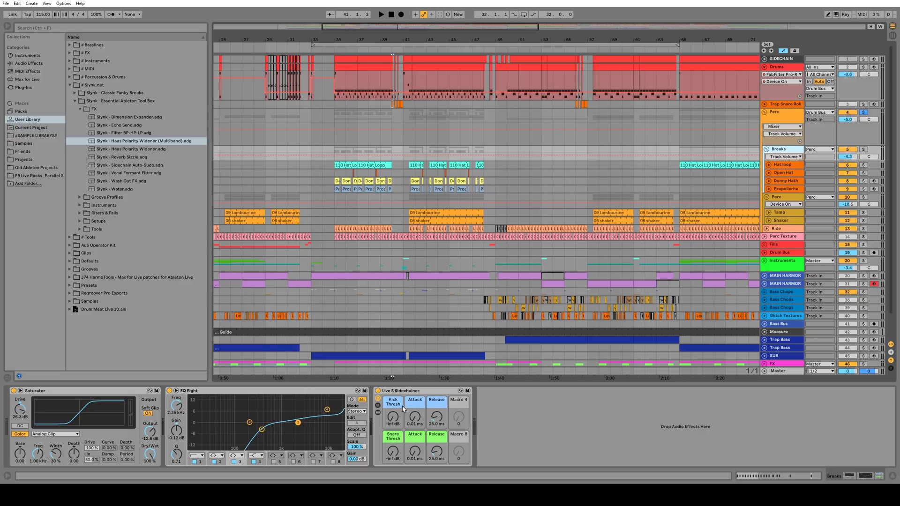
key("space")
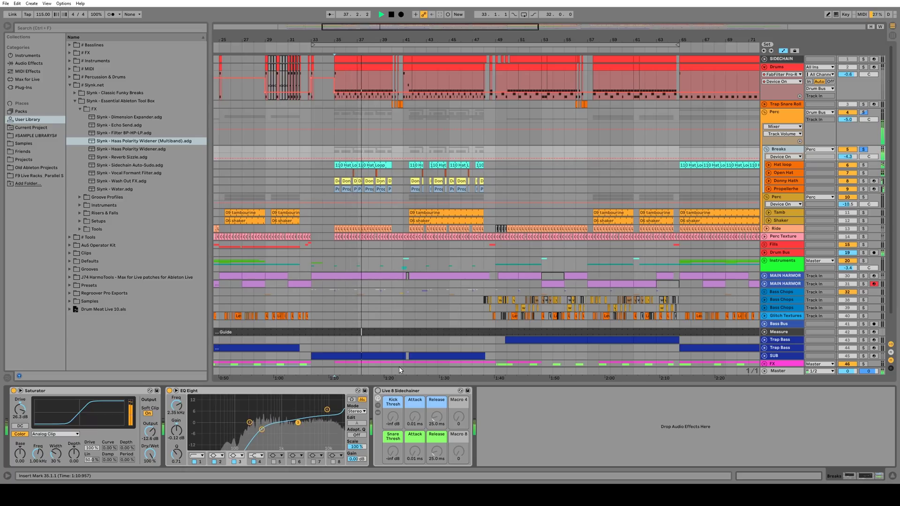
Stop the breaks playback and show the device chain of the Donny Hathaway break track
key("space")
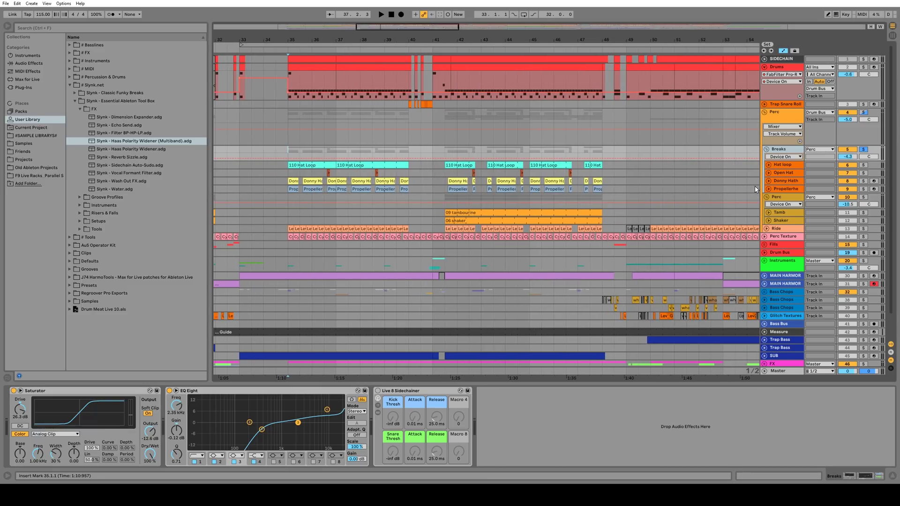
left_click(779, 181)
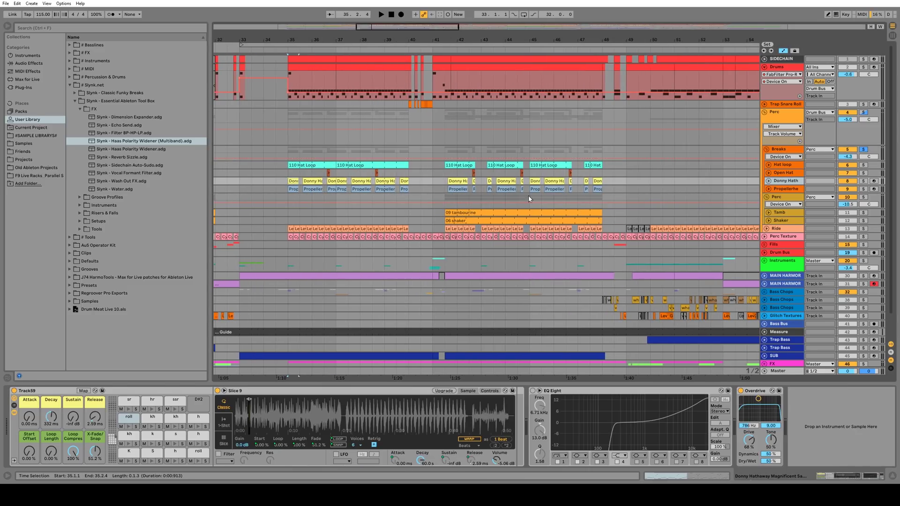
left_click(768, 181)
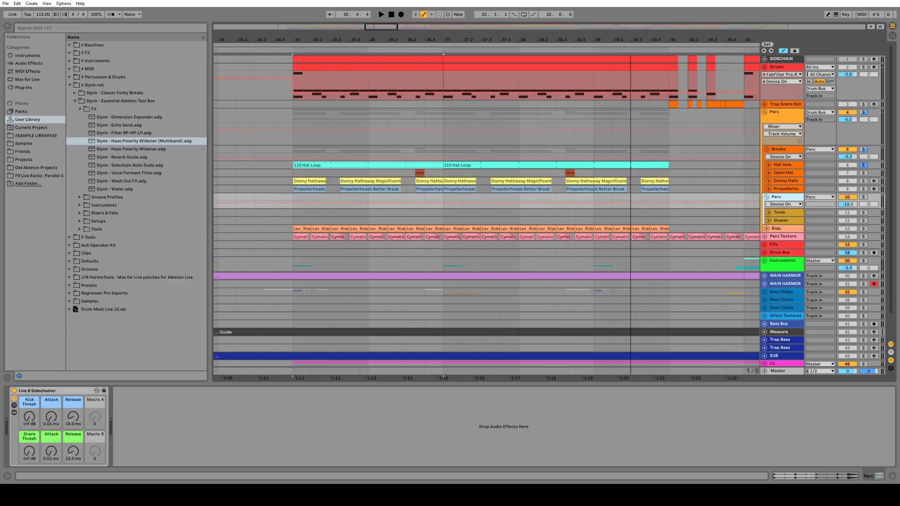
Examine the Perc group's sections between bars 33 and 58, and play the tambourine and shaker from bar 41
left_click(572, 221)
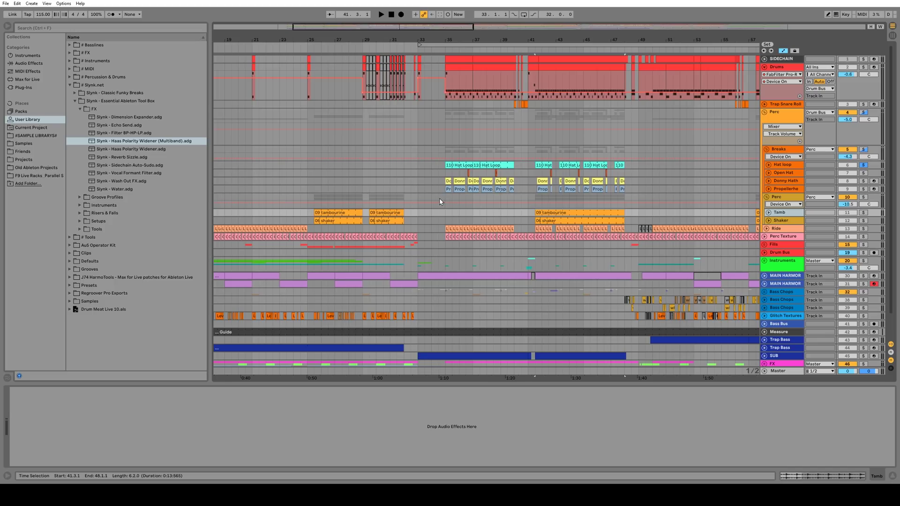
left_click(529, 199)
left_click(537, 199)
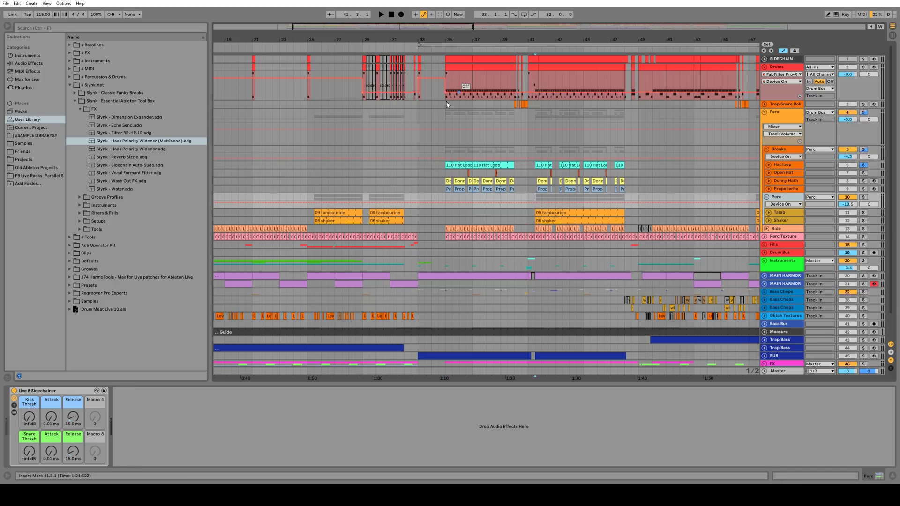
left_click_drag(417, 114, 759, 126)
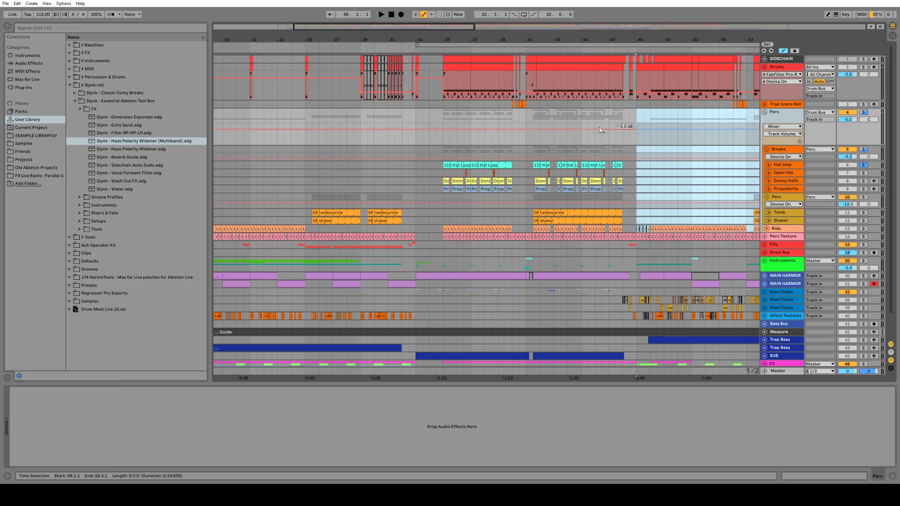
left_click_drag(415, 126, 636, 127)
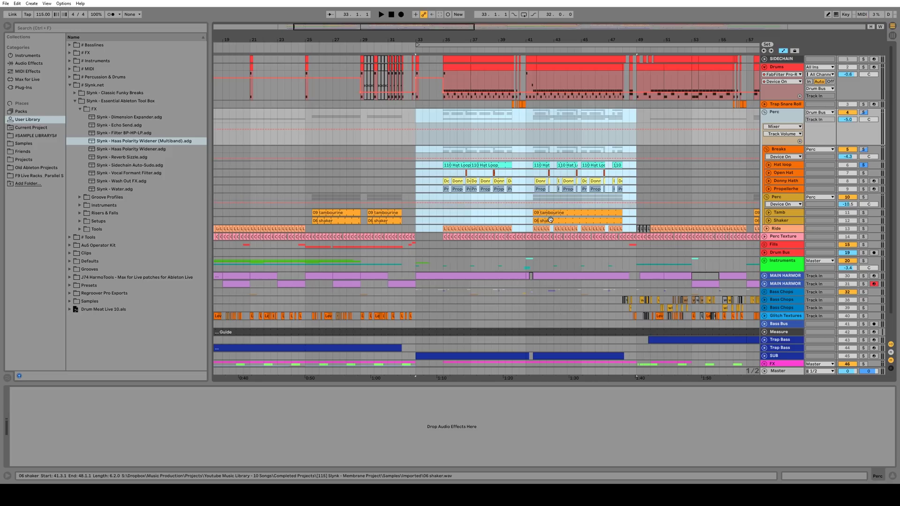
left_click(532, 199)
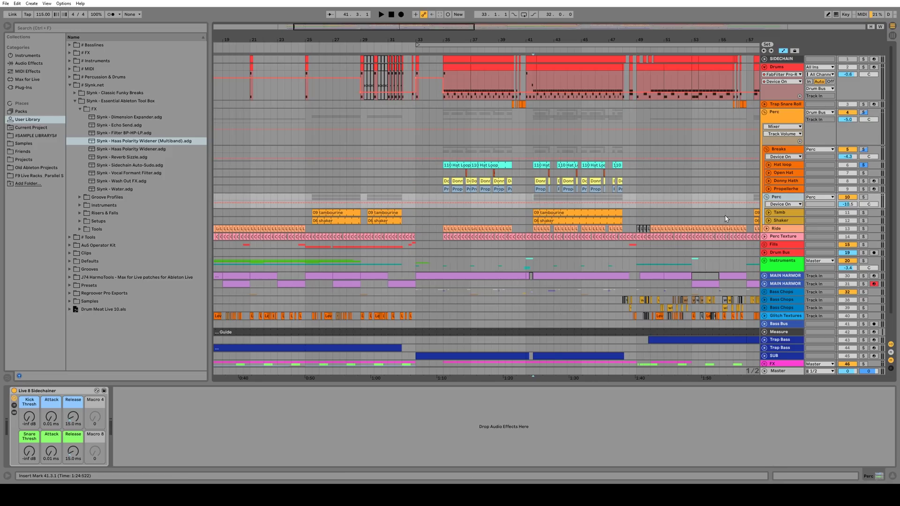
key("space")
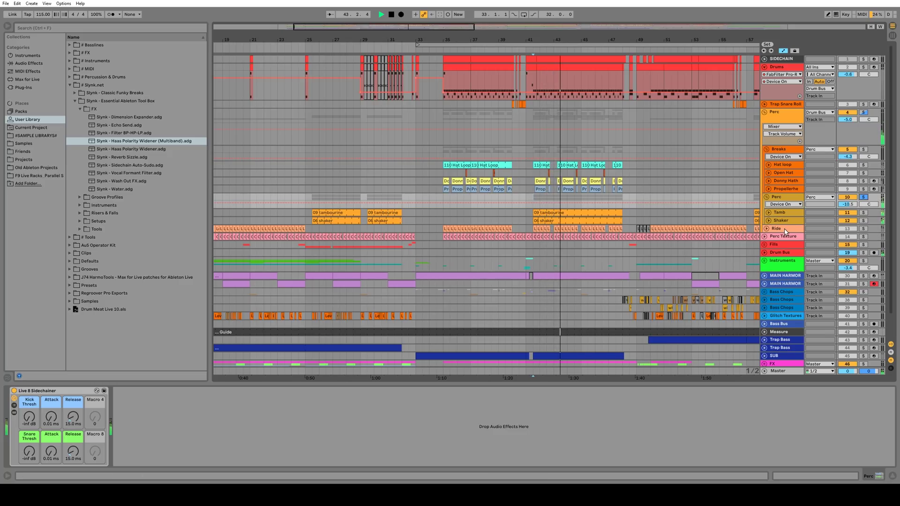
Show the Ride track's effect chain, solo the track and play it from bar 35
left_click(445, 229)
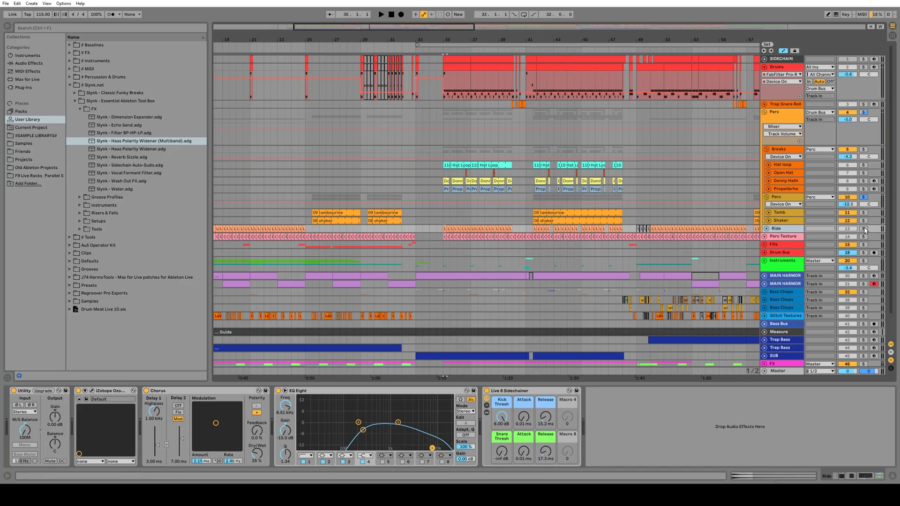
left_click(862, 228)
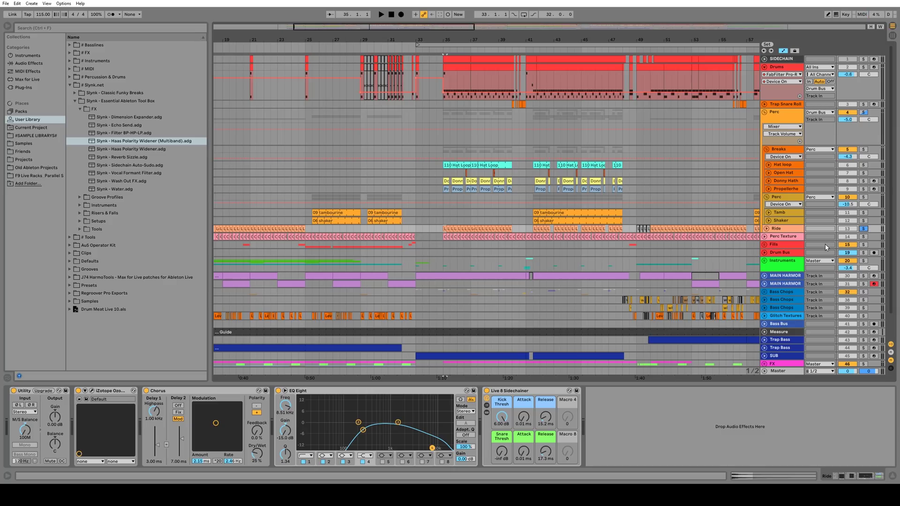
key("space")
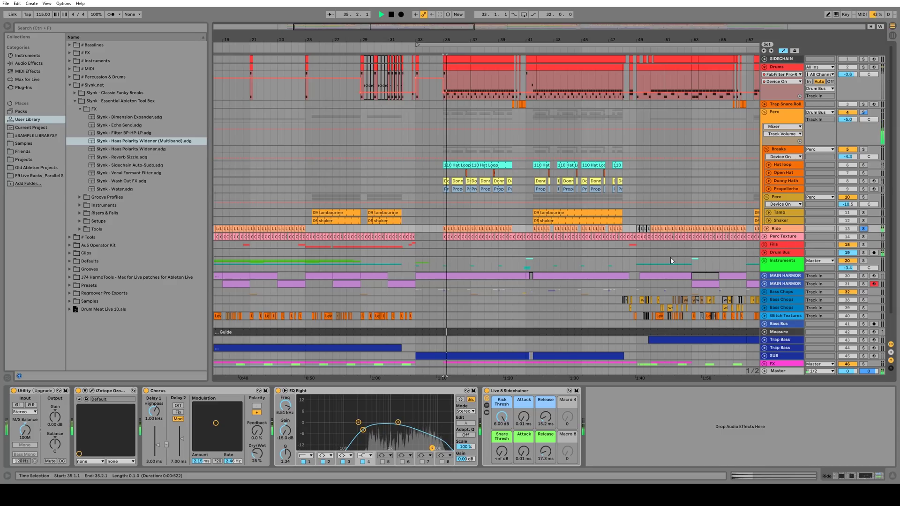
left_click_drag(551, 40, 415, 7)
key("space")
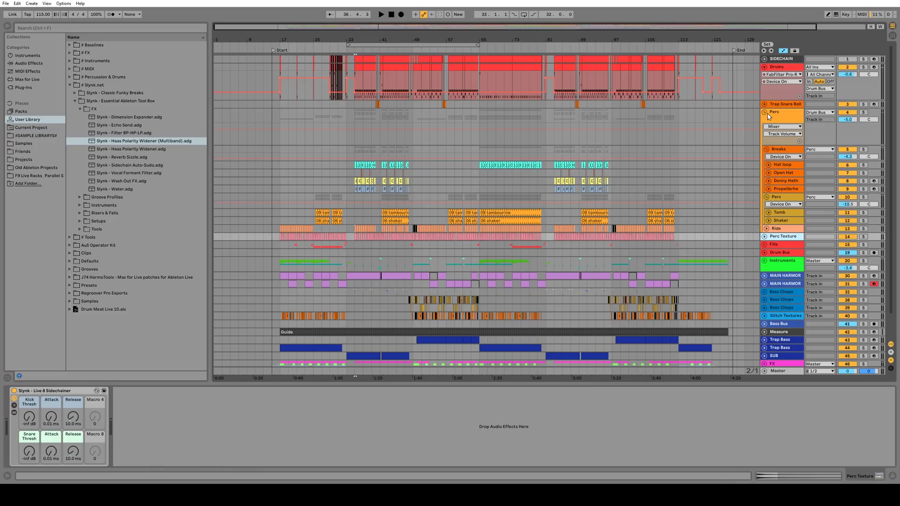
Collapse the Perc group and expand the Perc Texture track to examine its Cymatics - Walking on Leaves clips around bar 38
left_click(765, 112)
left_click(764, 127)
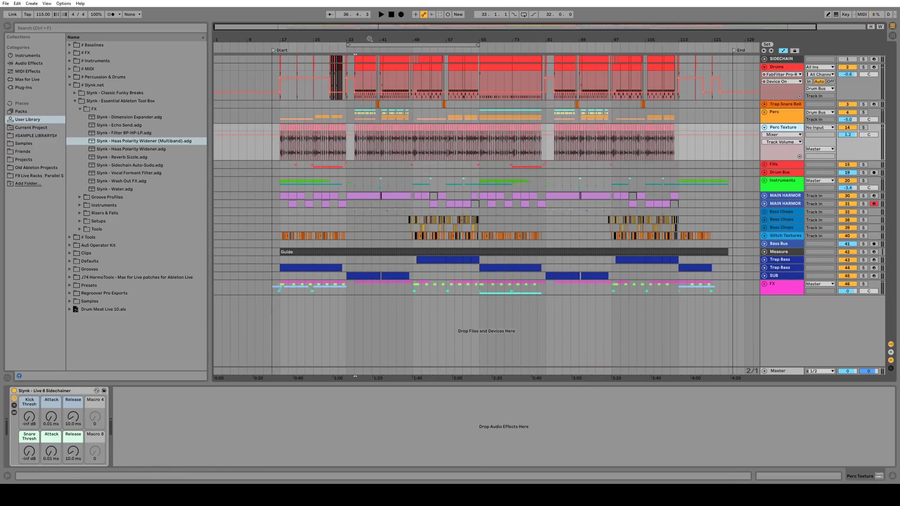
left_click_drag(371, 39, 458, 164)
left_click(427, 128)
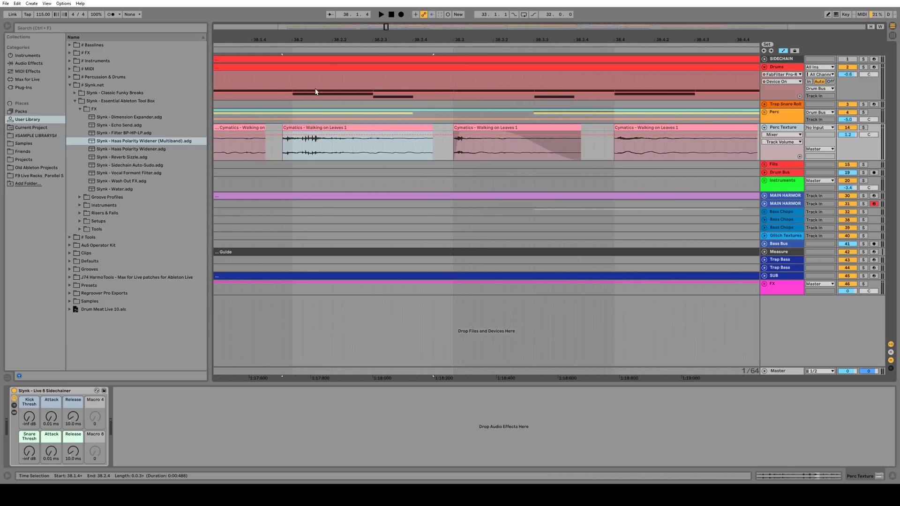
left_click_drag(341, 40, 356, 1)
Solo the Perc Texture track and play it from bar 35
left_click(864, 128)
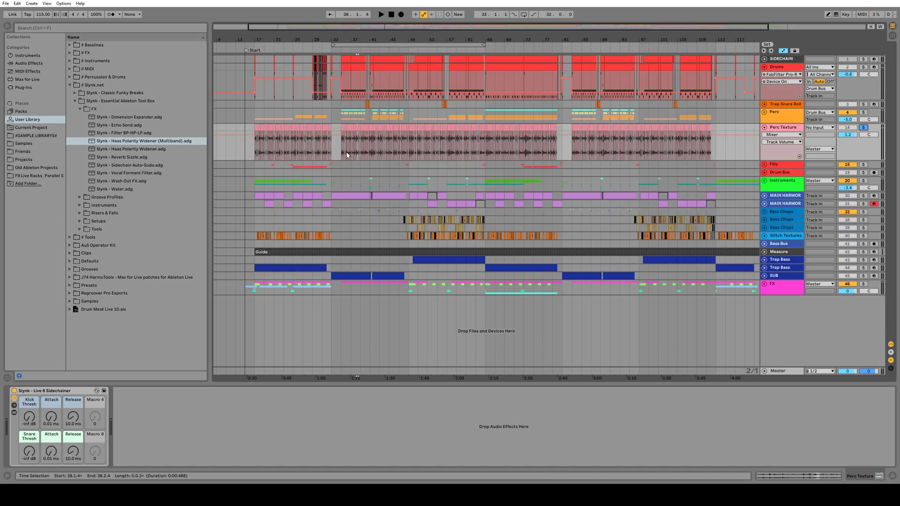
left_click(340, 154)
left_click_drag(361, 38, 387, 41)
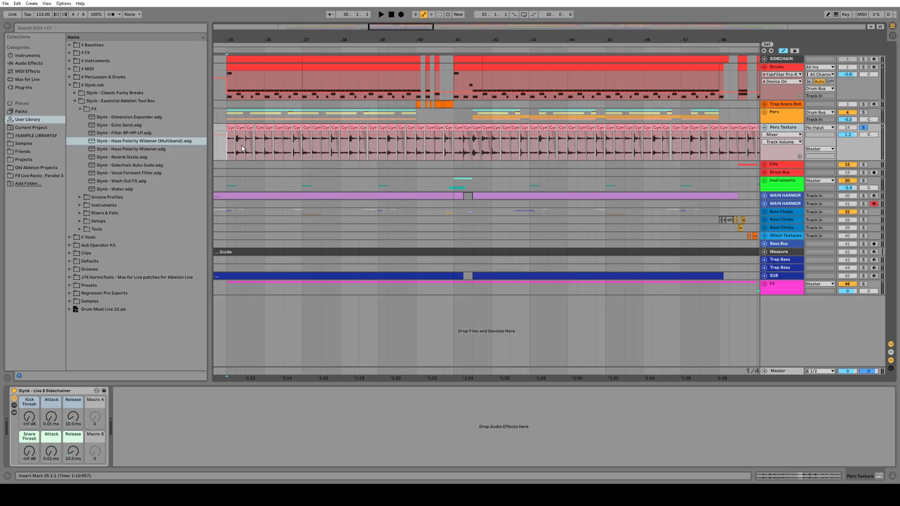
key("space")
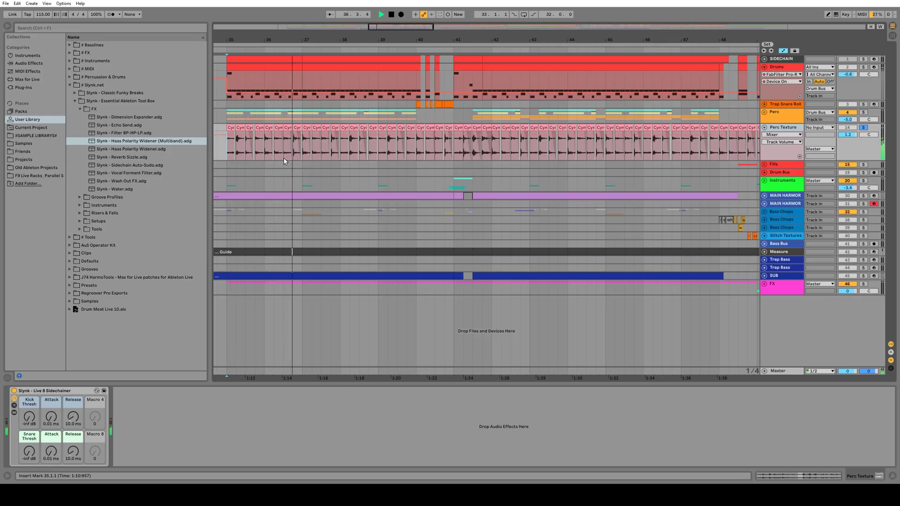
left_click_drag(385, 40, 385, 18)
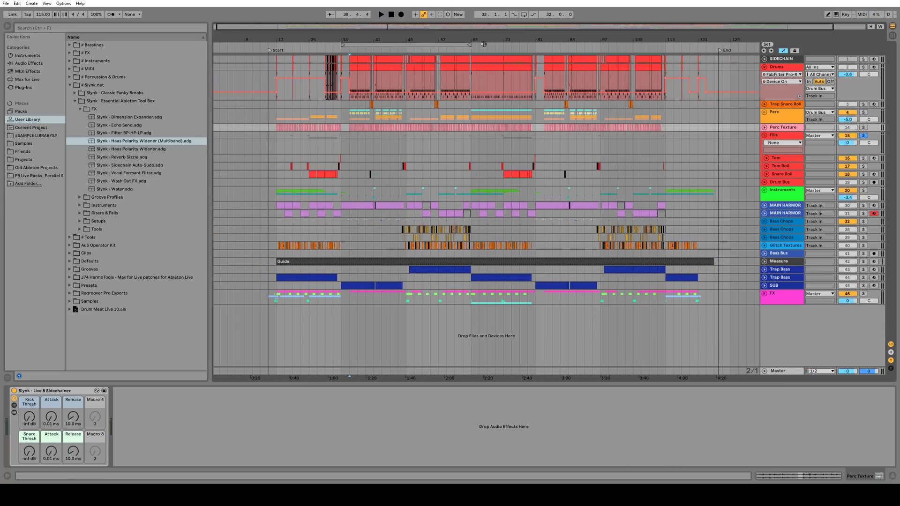
Look through the Tom, Tom Roll and Snare Roll tracks of the soloed Fills group and their device chains
mouse_move(507, 39)
left_mouse_down()
mouse_move(507, 71)
mouse_move(515, 39)
left_mouse_up()
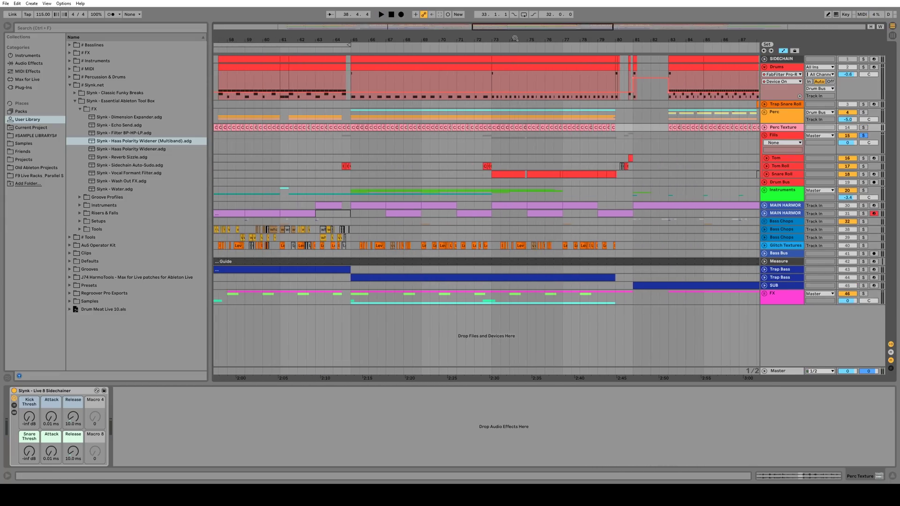
left_click(778, 159)
left_click(782, 166)
left_click(783, 174)
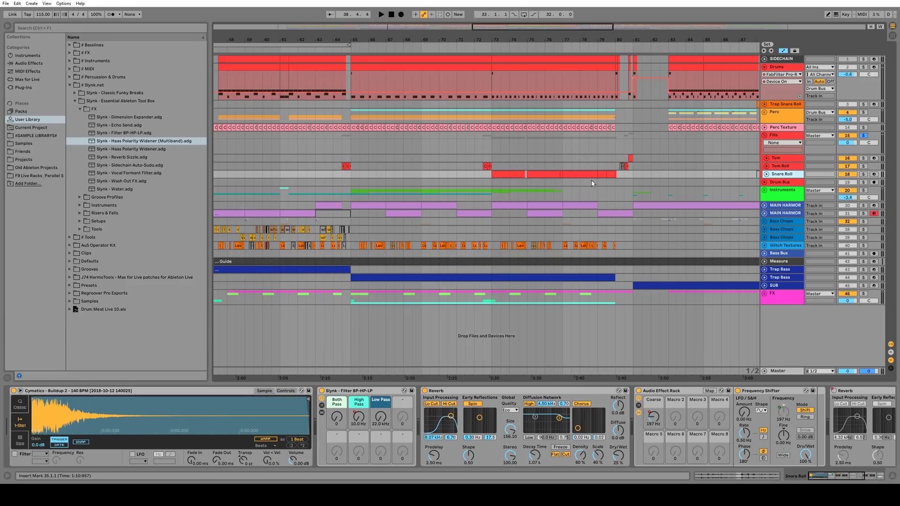
left_click_drag(563, 40, 514, 9)
Expand and solo the Snare Roll track, and play its clips from bar 73 through the end of the build-up
left_click(766, 174)
left_click(494, 187)
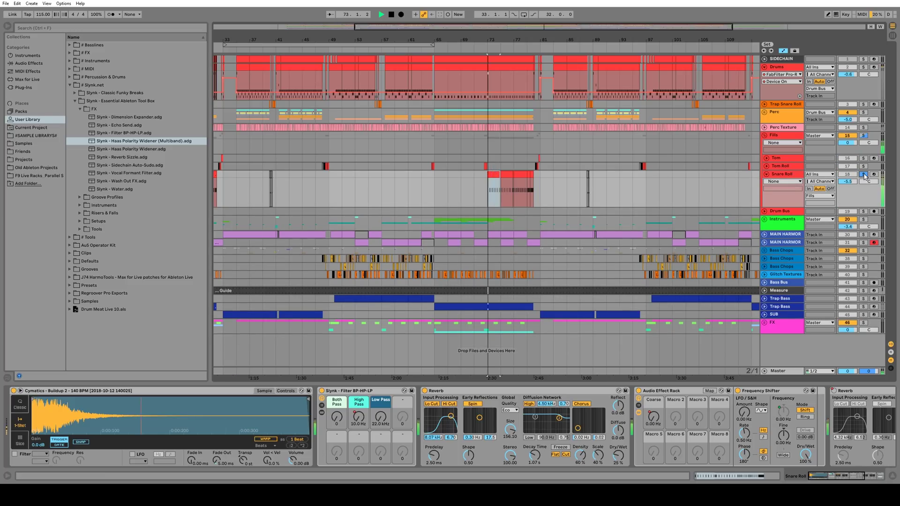
key("space")
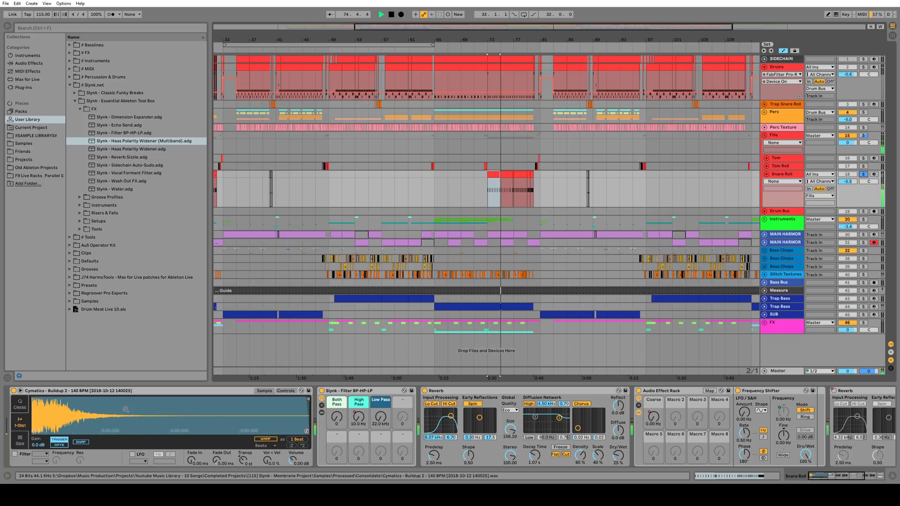
left_click(520, 175)
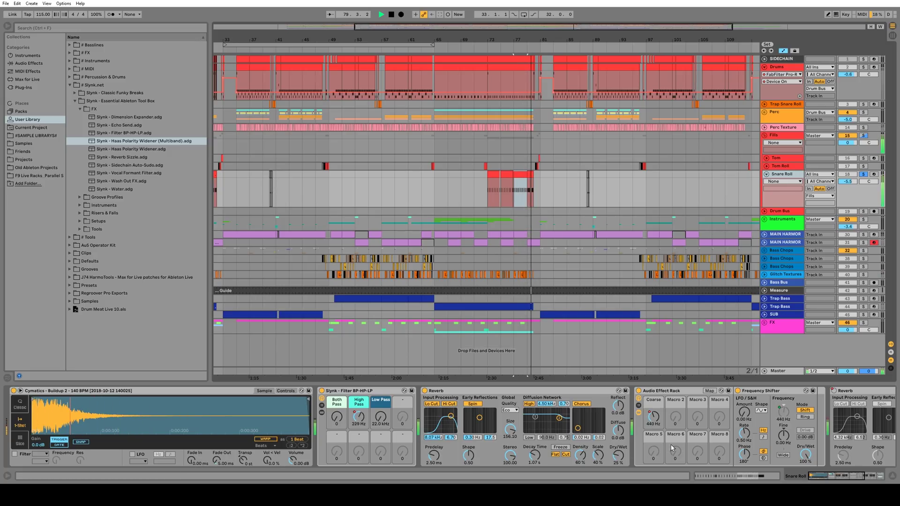
key("space")
Check the macro mapping between the Audio Effect Rack's Coarse macro and the Frequency Shifter on the Snare Roll
left_click(787, 414)
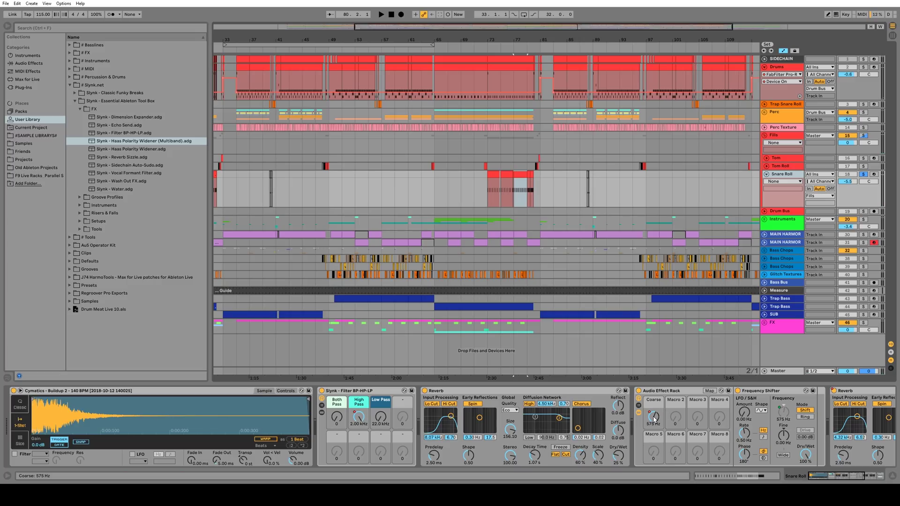
left_click(710, 391)
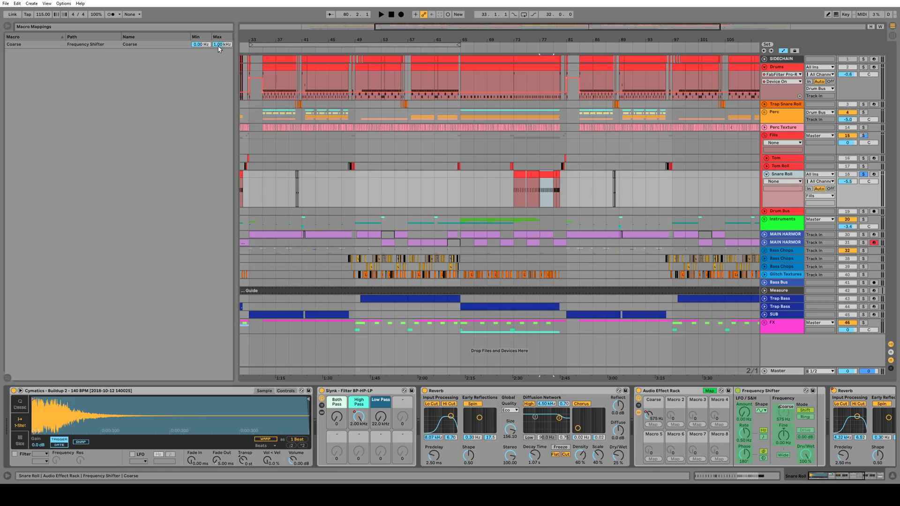
left_click(709, 391)
Show the Coarse macro's automation on the Snare Roll around bars 77 to 80, and inspect the Frequency Shifter's frequency
key("a")
key("a")
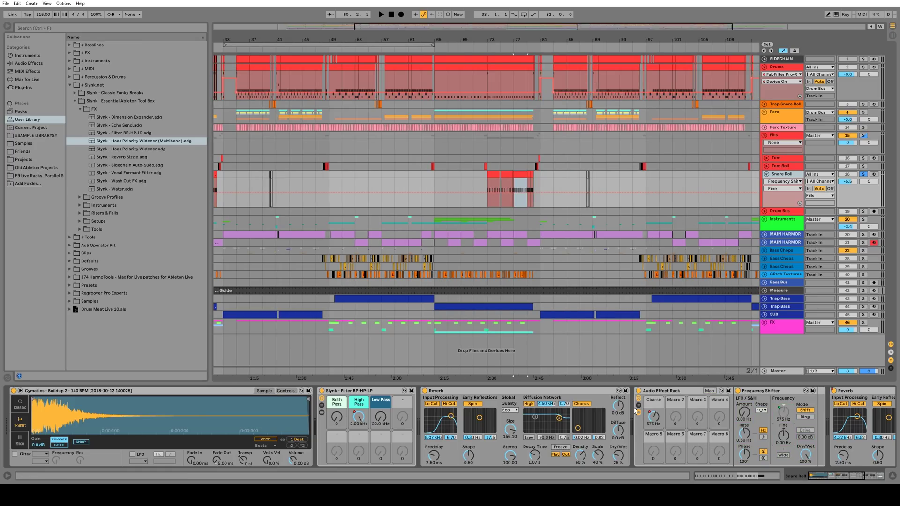
left_click(653, 417)
left_click_drag(529, 40, 529, 75)
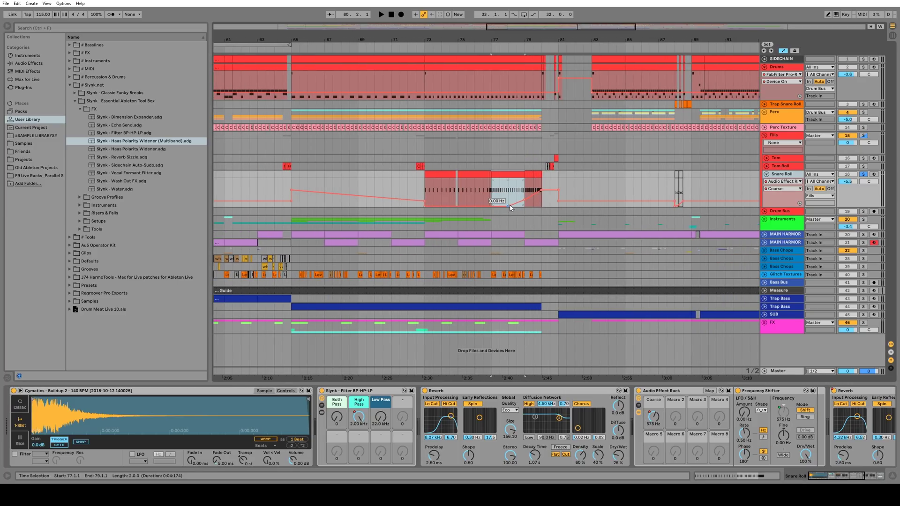
left_click(784, 415)
left_click(782, 416)
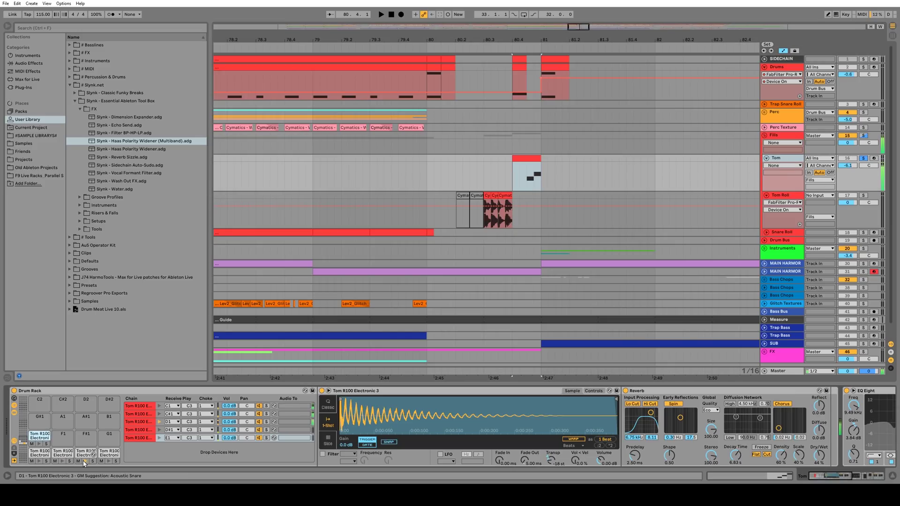
Examine the Tom track's Drum Rack pads and play its fill from within bar 80
left_click(38, 443)
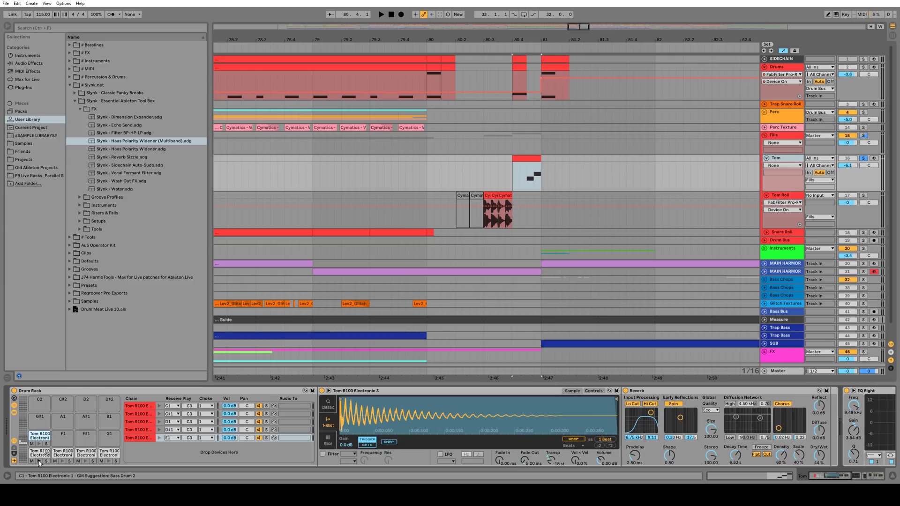
left_click(520, 179)
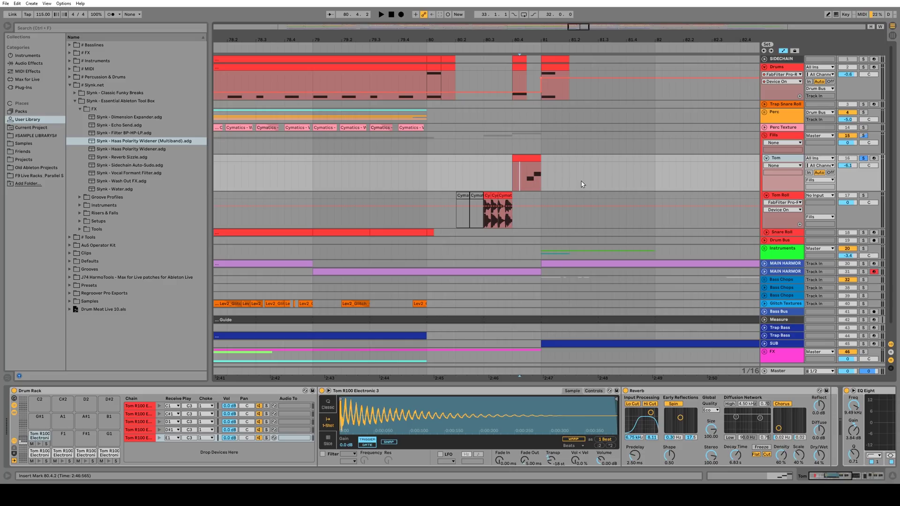
key("space")
key("space")
Show the Tom Roll's effect chain, solo the track and play its clips from bar 80.3
left_click(487, 196)
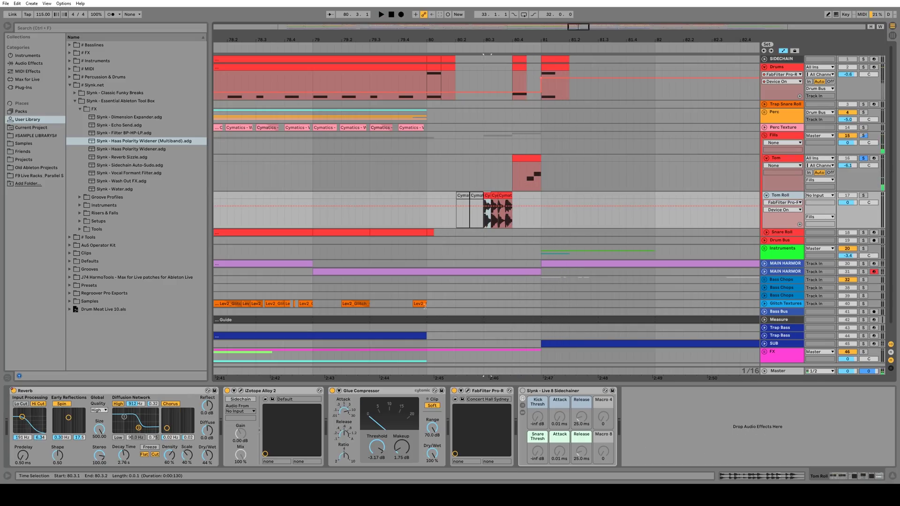
left_click(863, 195)
key("space")
key("space")
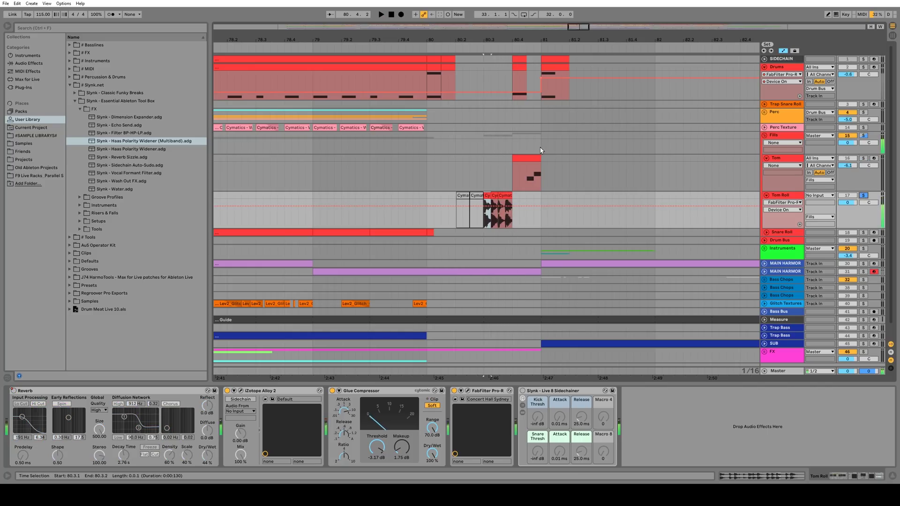